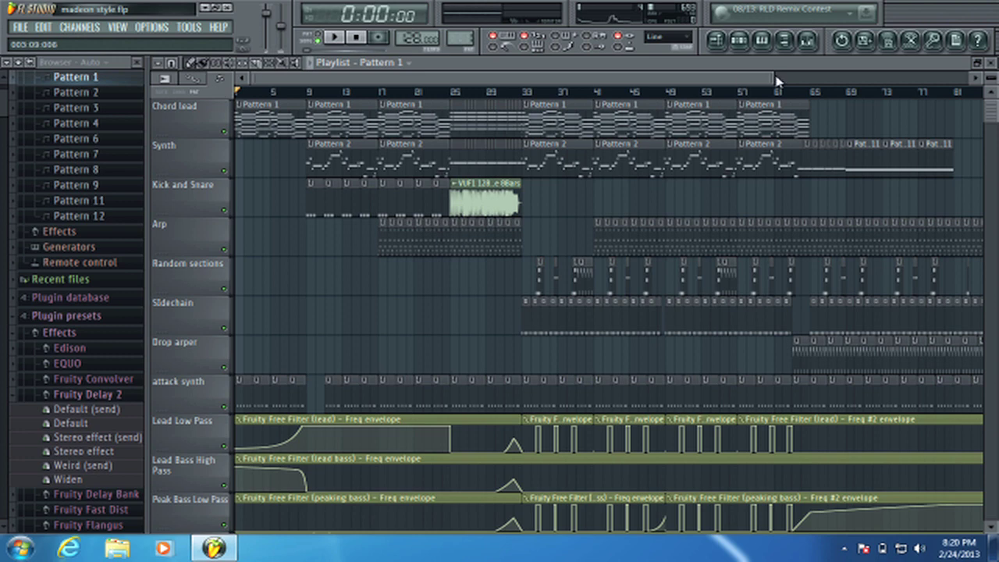
Step: Enlarge the opening section of the playlist and place the song position at bar 9
{"action": "left_click_drag", "start_coordinate": [773, 76], "coordinate": [327, 88]}
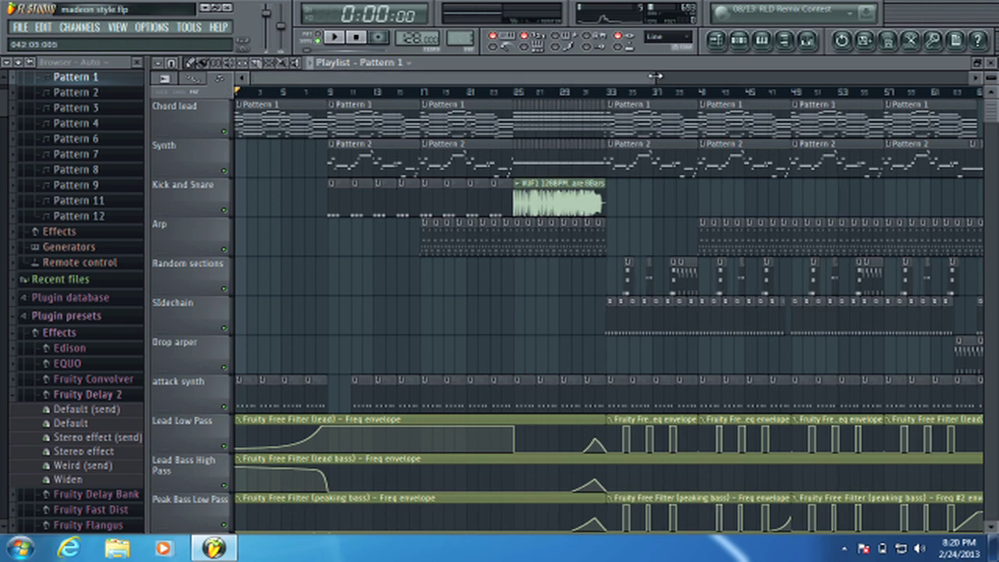
{"action": "left_click_drag", "start_coordinate": [658, 78], "coordinate": [463, 92]}
{"action": "left_click", "coordinate": [413, 93]}
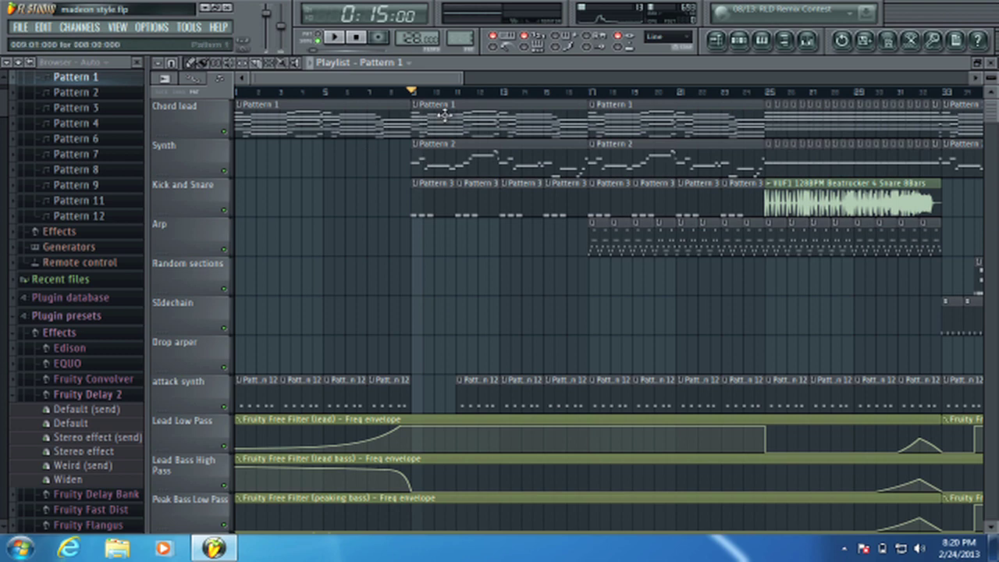
Step: Open Pattern 1 from its bar 9 clip on the Chord lead track, leave the piano roll and play the pattern
{"action": "double_click", "coordinate": [443, 115]}
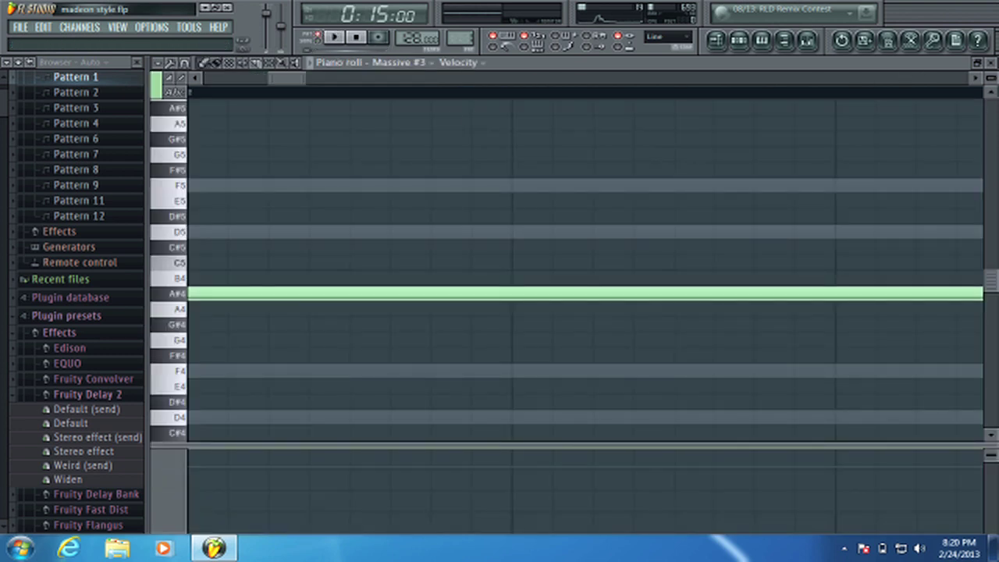
{"action": "left_click", "coordinate": [990, 73]}
{"action": "left_click_drag", "start_coordinate": [405, 80], "coordinate": [361, 74]}
{"action": "left_click", "coordinate": [333, 37]}
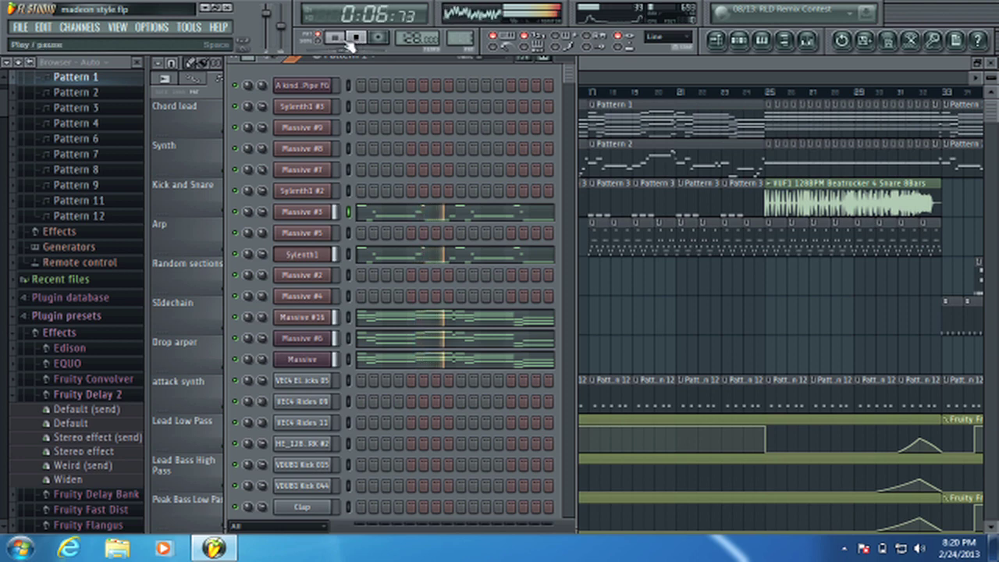
Step: Return to the playlist, move the song position to bar 9 and stop playback
{"action": "left_click", "coordinate": [625, 71]}
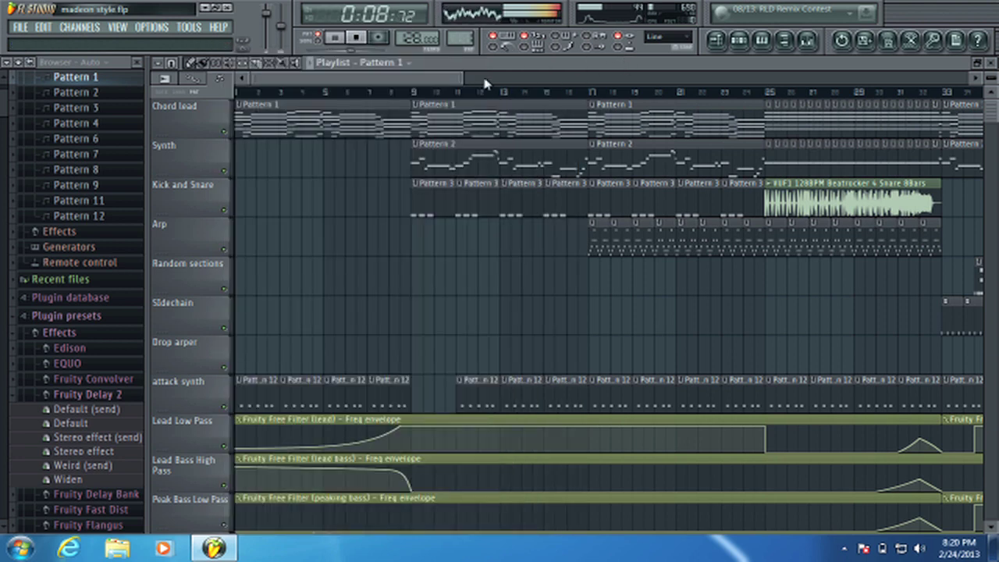
{"action": "left_click", "coordinate": [414, 93]}
{"action": "key", "text": "space"}
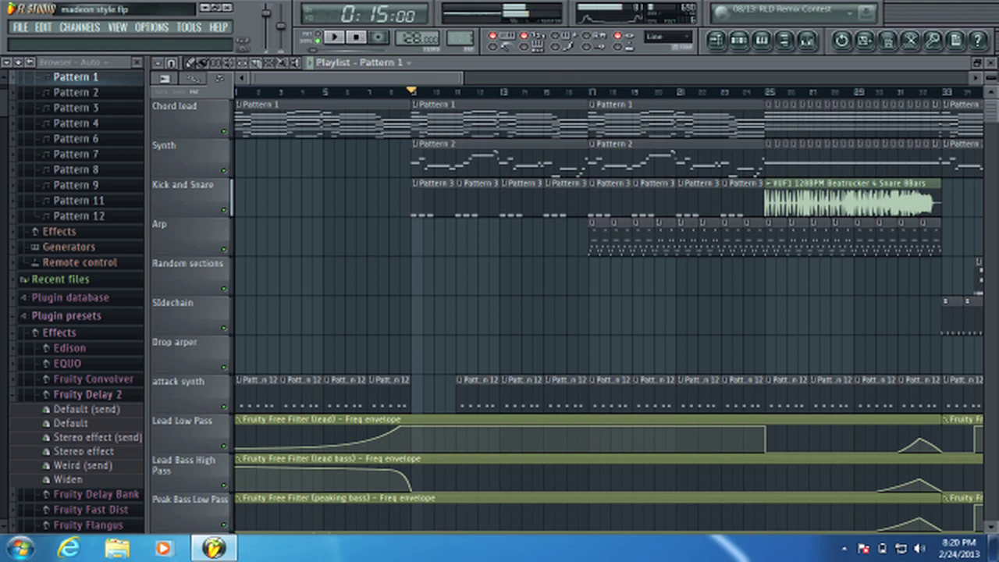
Step: Close the playlist, set playback to pattern mode and open the Massive #3 synth, moved fully into view
{"action": "left_click", "coordinate": [976, 62]}
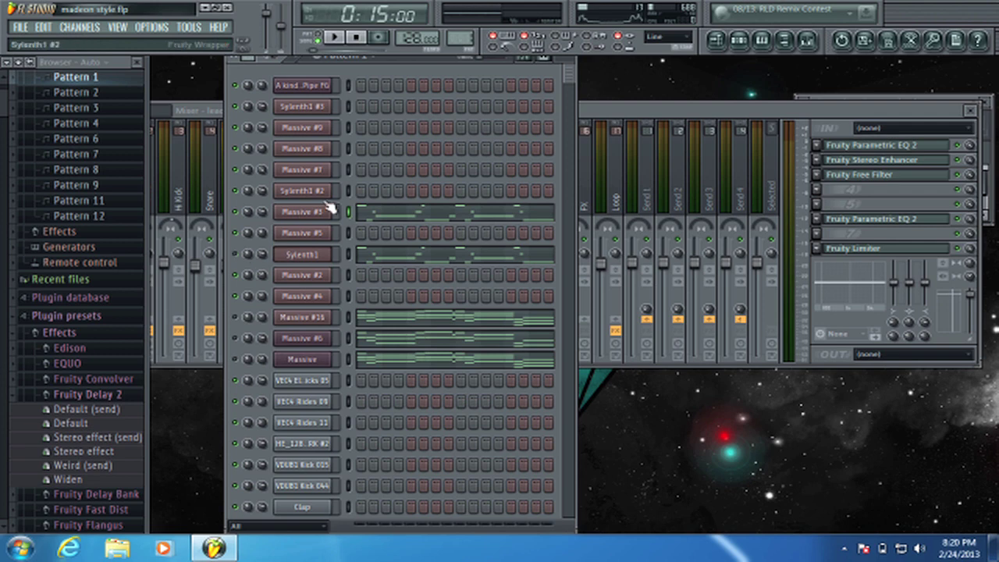
{"action": "left_click", "coordinate": [333, 36]}
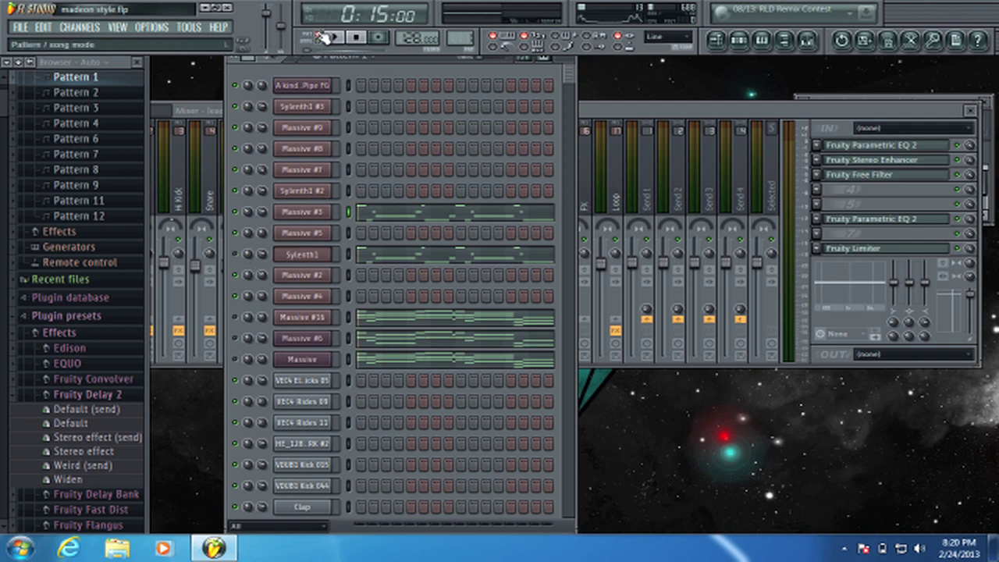
{"action": "key", "text": "space"}
{"action": "left_click", "coordinate": [316, 217]}
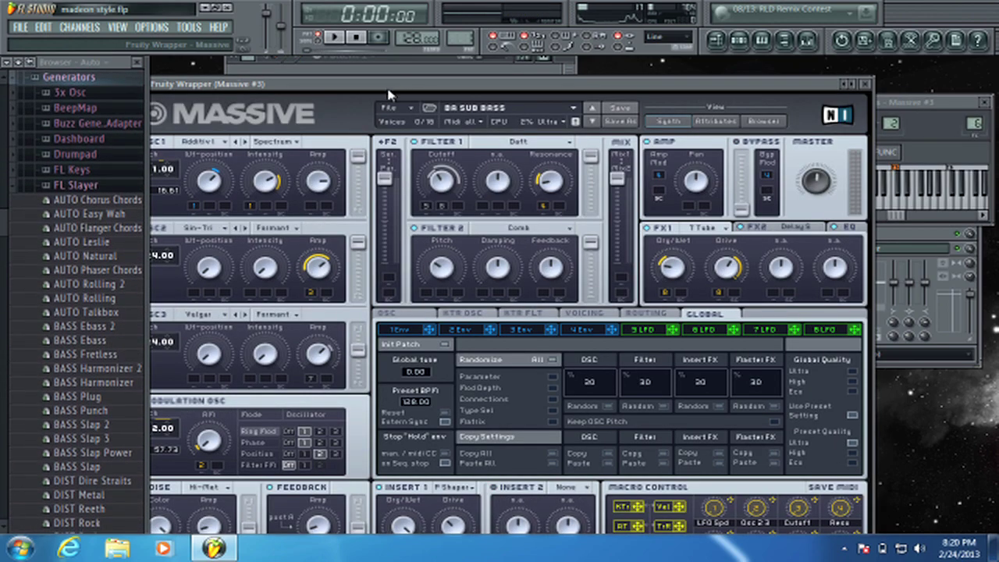
{"action": "left_click_drag", "start_coordinate": [393, 86], "coordinate": [423, 57]}
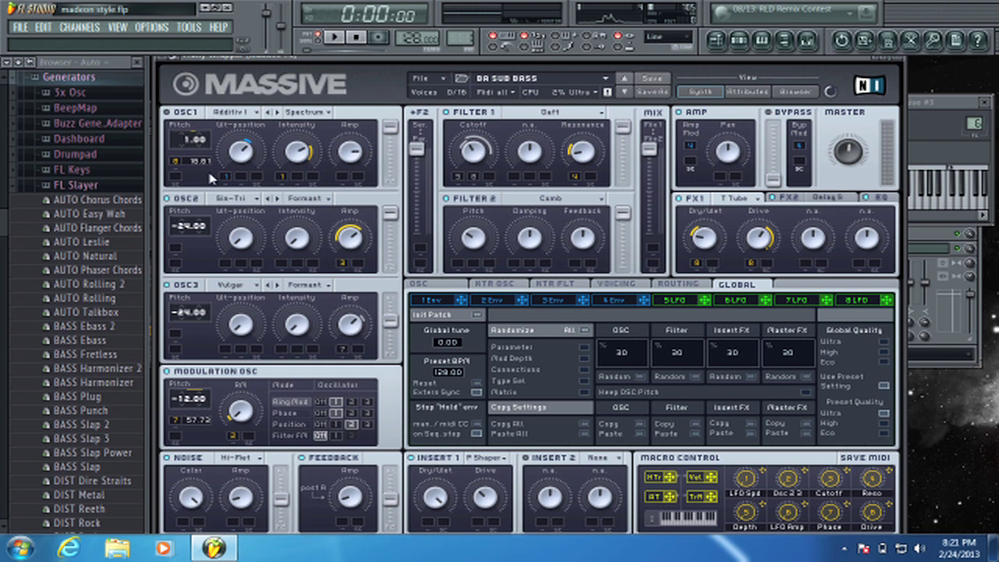
Step: Review the Massive #3 patch: the FX1 and FX2 effects, voicing, envelopes 1 and 4, and the noise type choices
{"action": "left_click", "coordinate": [829, 202]}
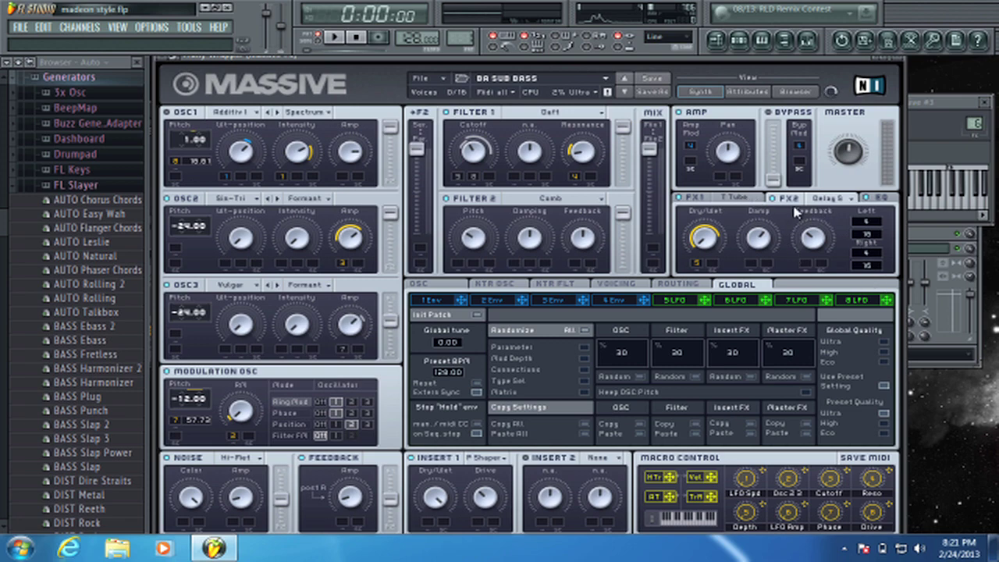
{"action": "left_click", "coordinate": [740, 197]}
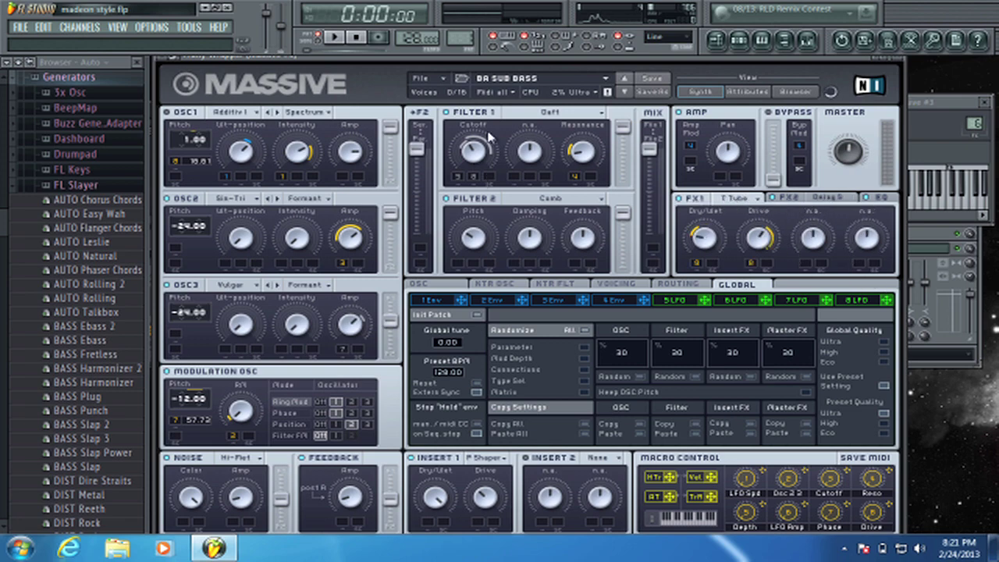
{"action": "left_click", "coordinate": [605, 286]}
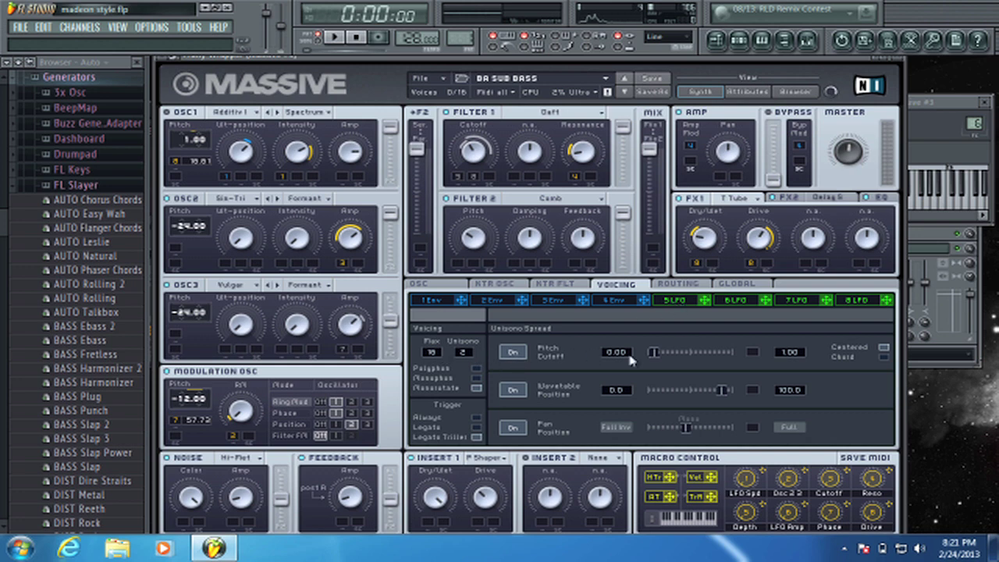
{"action": "left_click", "coordinate": [451, 307]}
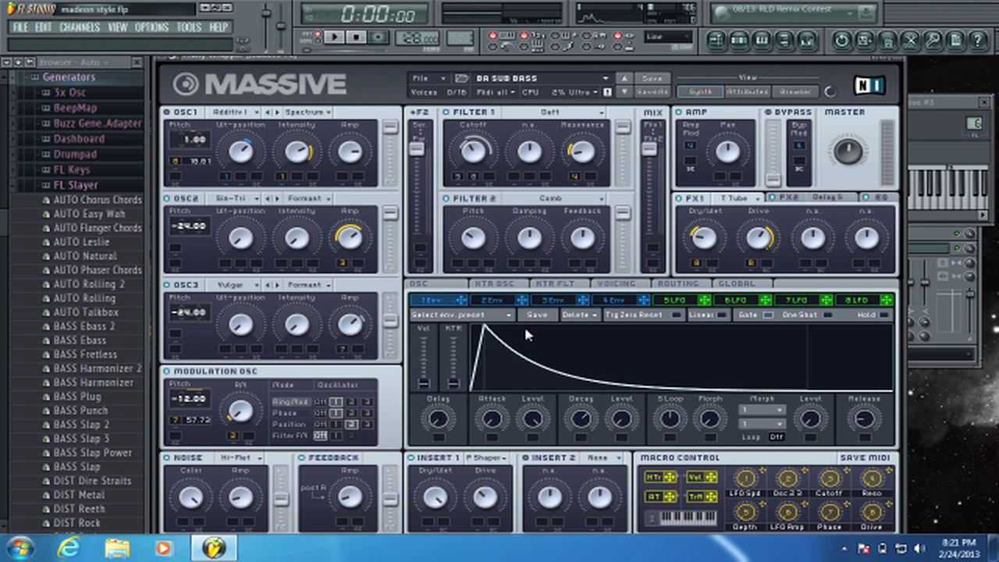
{"action": "left_click", "coordinate": [613, 302]}
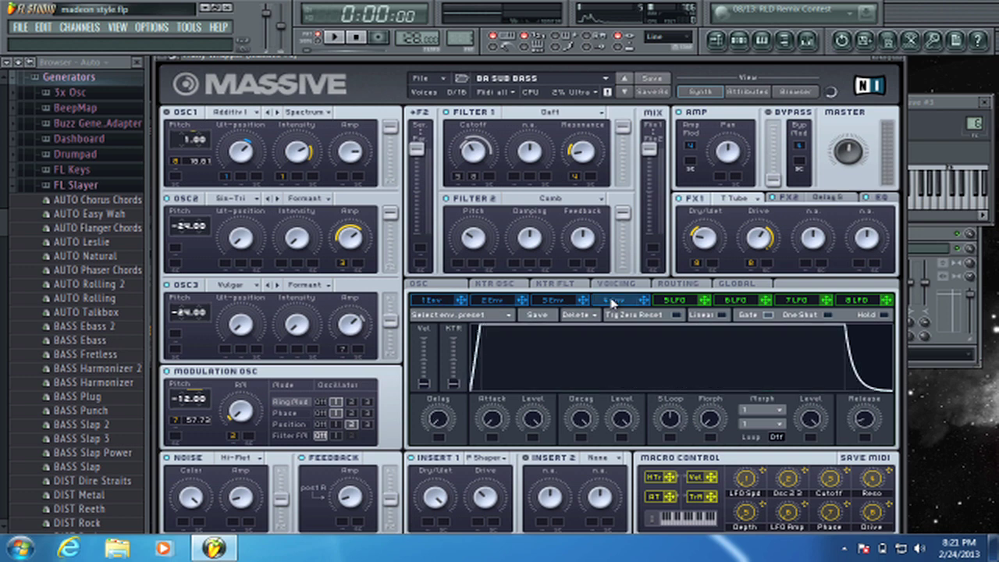
{"action": "left_click", "coordinate": [436, 302]}
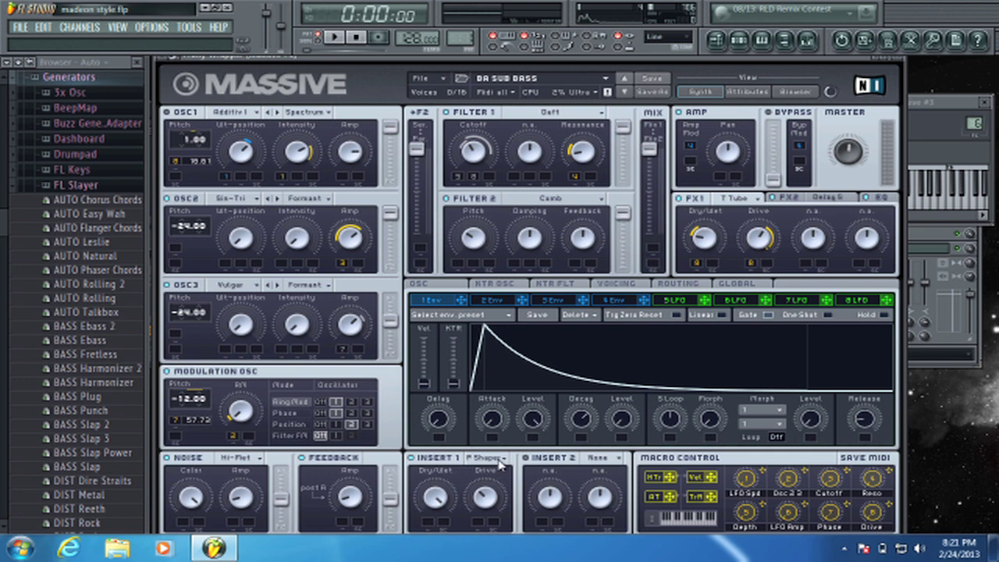
{"action": "left_click", "coordinate": [257, 461]}
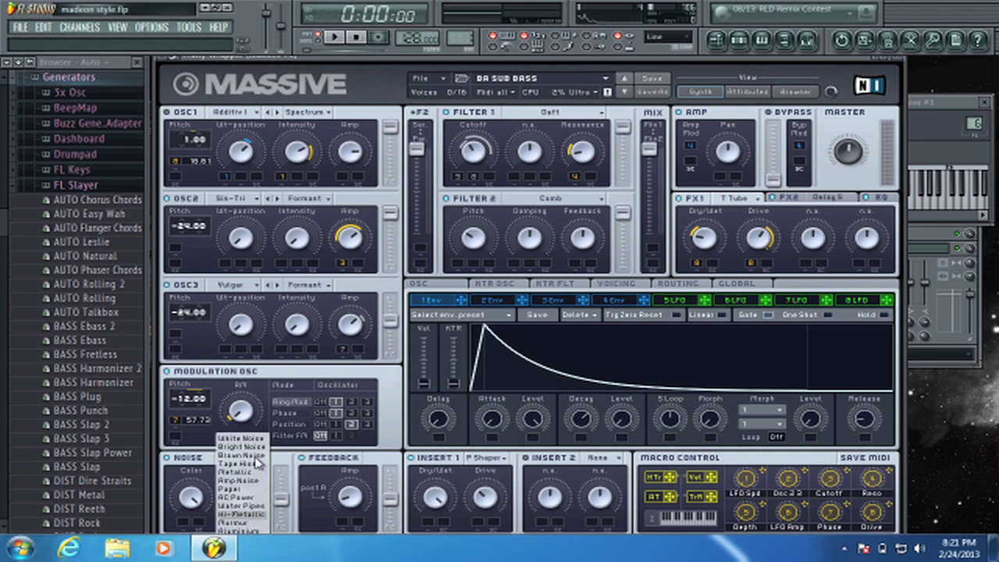
{"action": "left_click", "coordinate": [404, 472]}
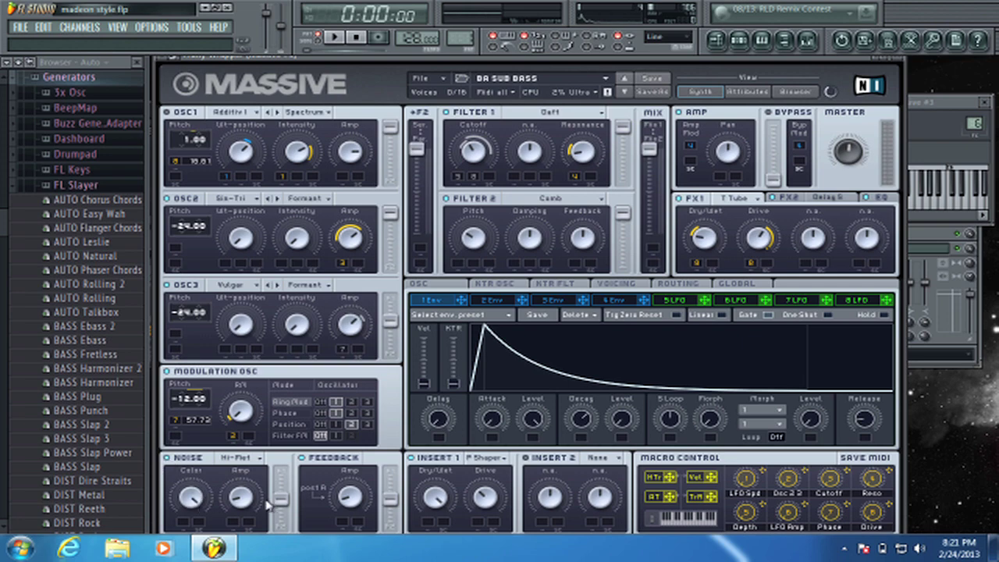
Step: Close the Massive #3 synth and briefly audition Pattern 1
{"action": "left_click", "coordinate": [897, 59]}
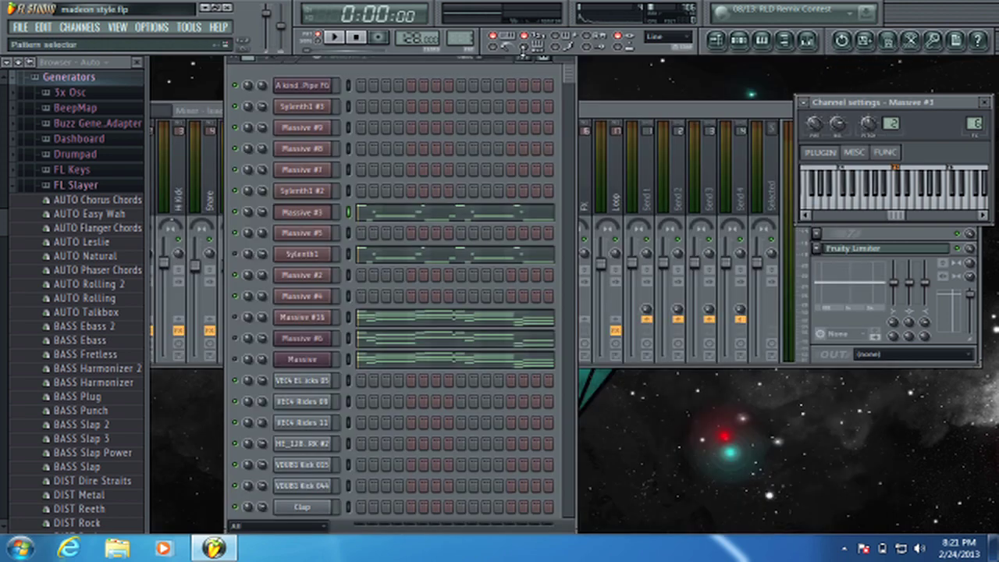
{"action": "left_click", "coordinate": [334, 38]}
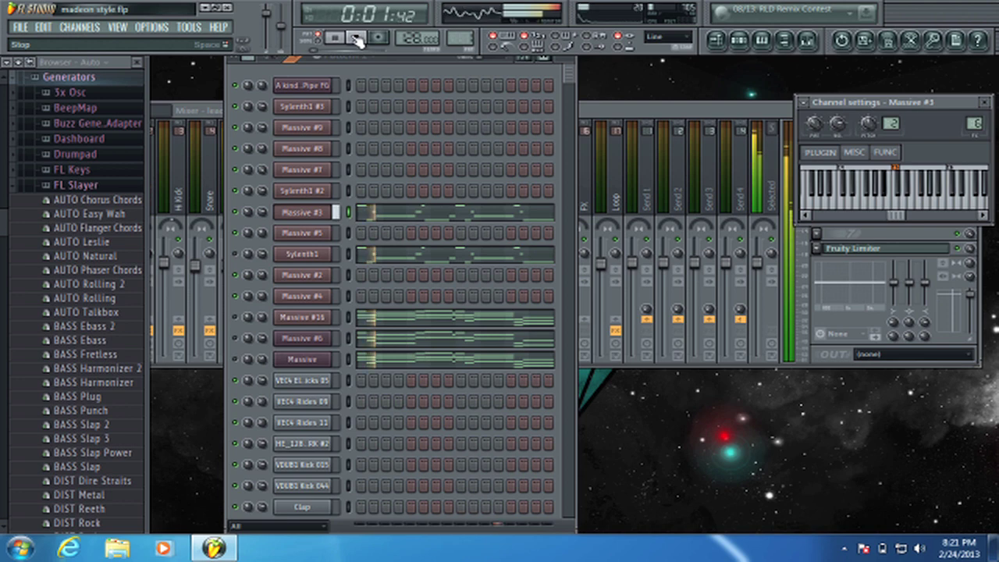
{"action": "left_click", "coordinate": [355, 38]}
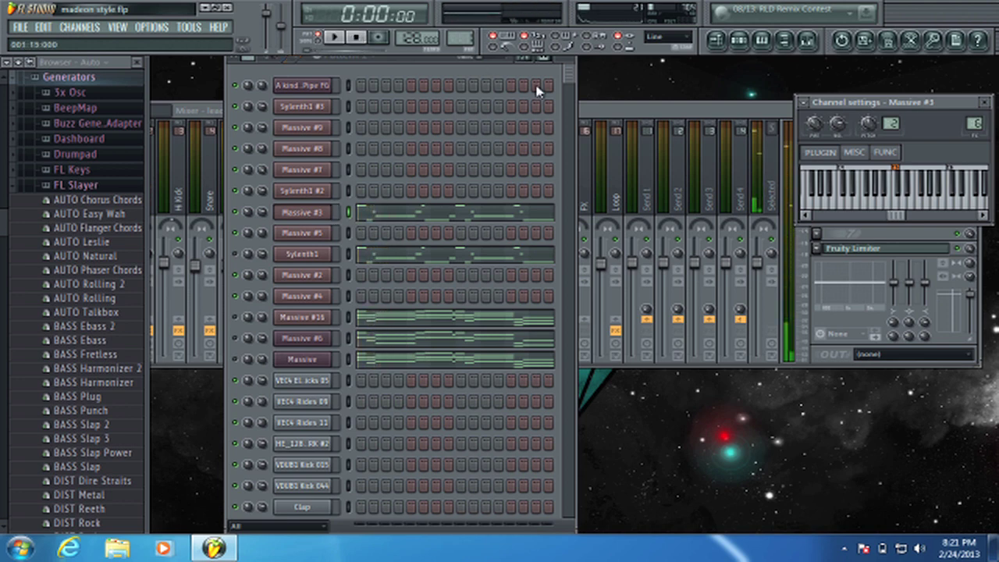
Step: Bring the mixer forward on the lead bass track and briefly play the pattern through it
{"action": "left_click", "coordinate": [582, 109]}
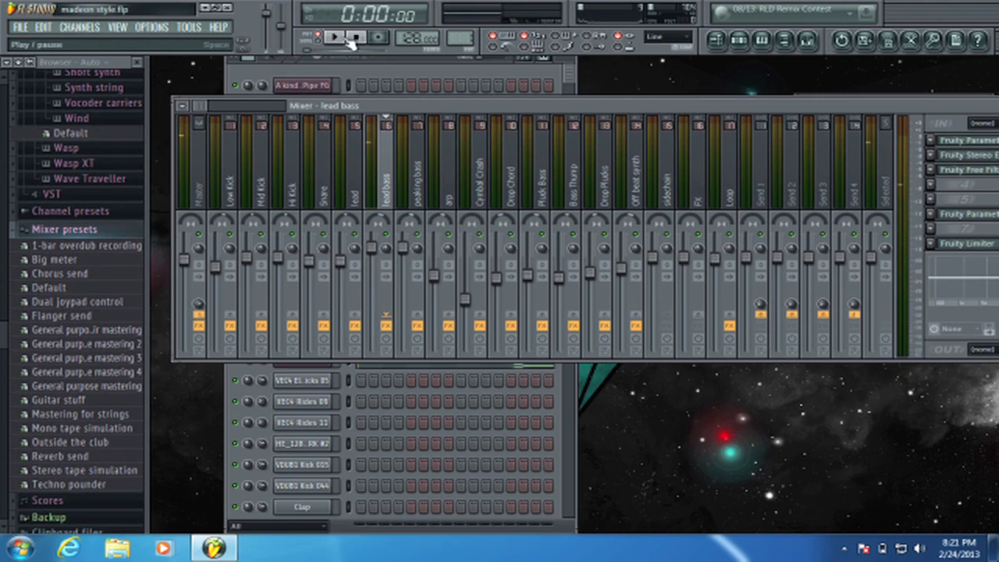
{"action": "left_click", "coordinate": [334, 38]}
{"action": "left_click", "coordinate": [355, 38]}
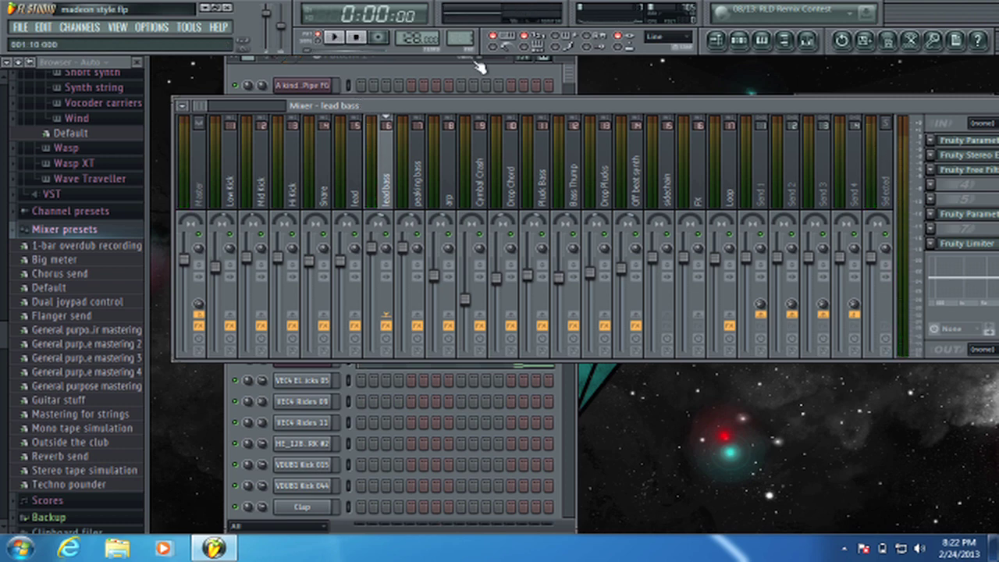
Step: Move the mixer so its effect slots show, open the lead bass track's first Fruity Parametric EQ 2 and play the pattern
{"action": "left_click_drag", "start_coordinate": [521, 107], "coordinate": [472, 97]}
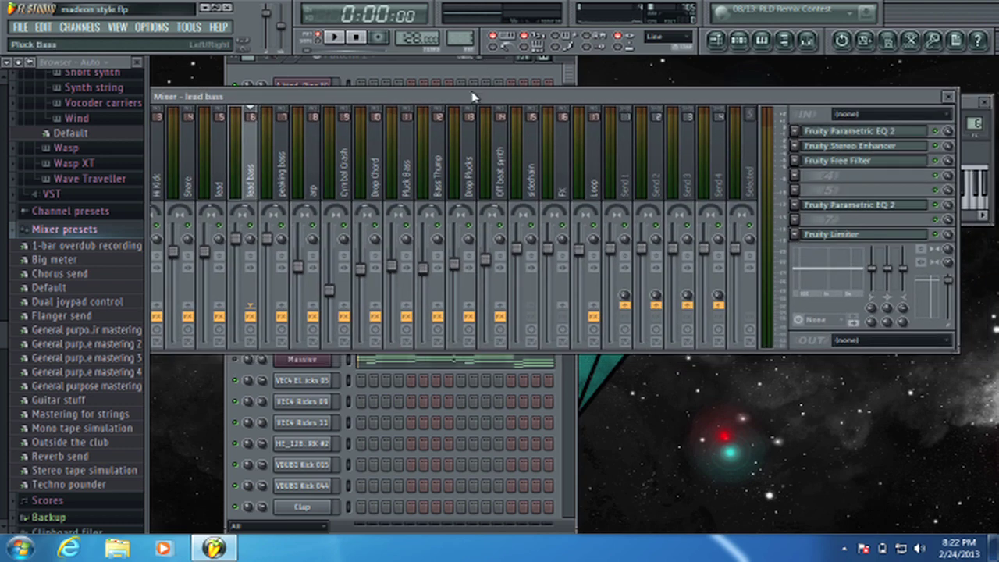
{"action": "left_click", "coordinate": [874, 134]}
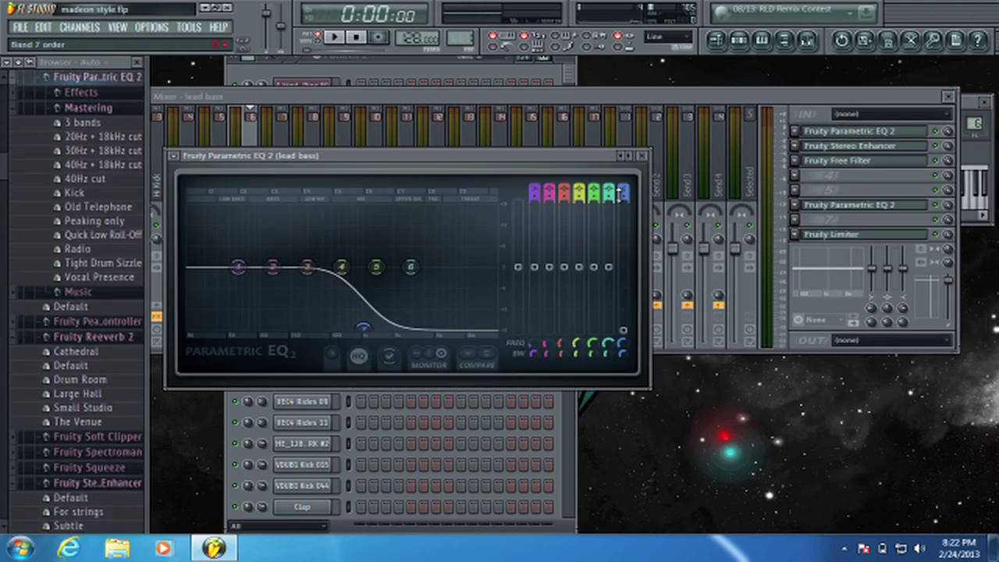
{"action": "left_click", "coordinate": [341, 38]}
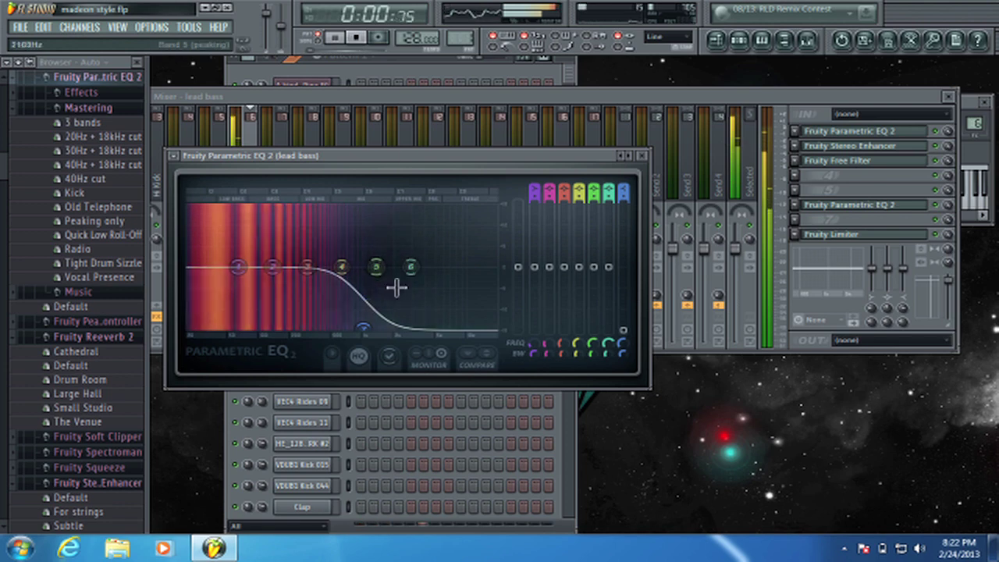
Step: Move the first Fruity Parametric EQ 2 below Fruity Stereo Enhancer in the lead bass effects chain, then stop playback
{"action": "left_click", "coordinate": [942, 140]}
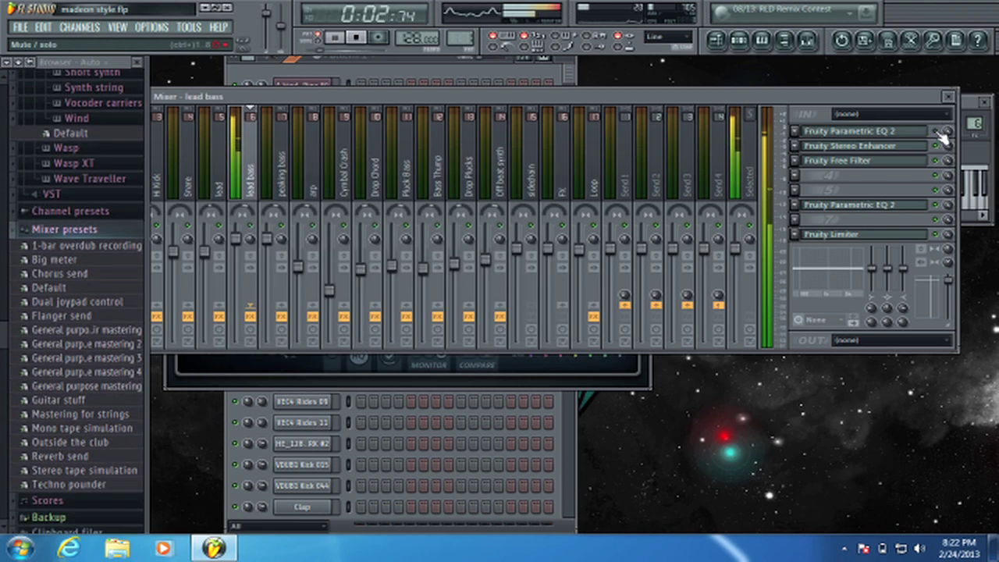
{"action": "scroll", "coordinate": [941, 136], "scroll_direction": "down", "scroll_amount": 1}
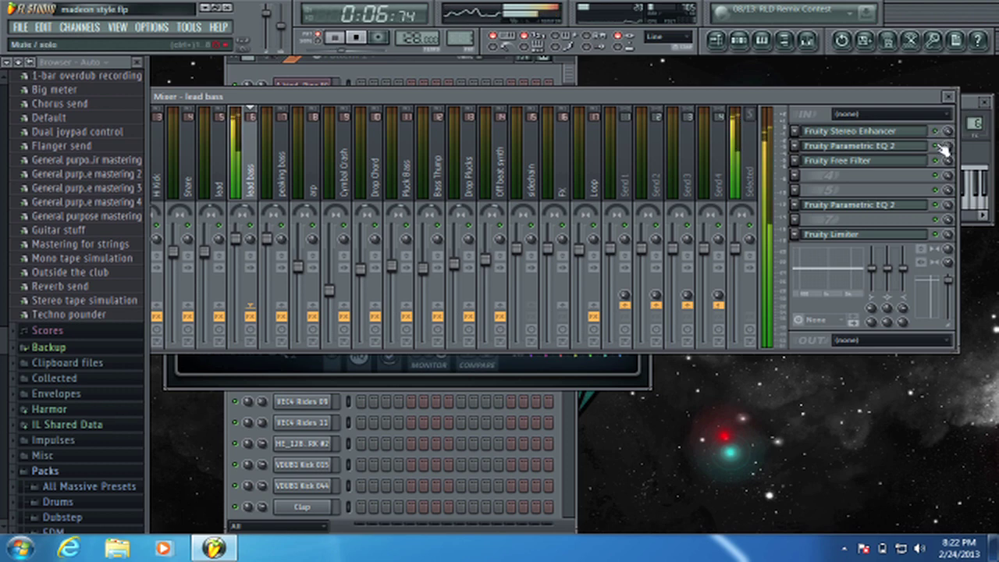
{"action": "left_click", "coordinate": [355, 38]}
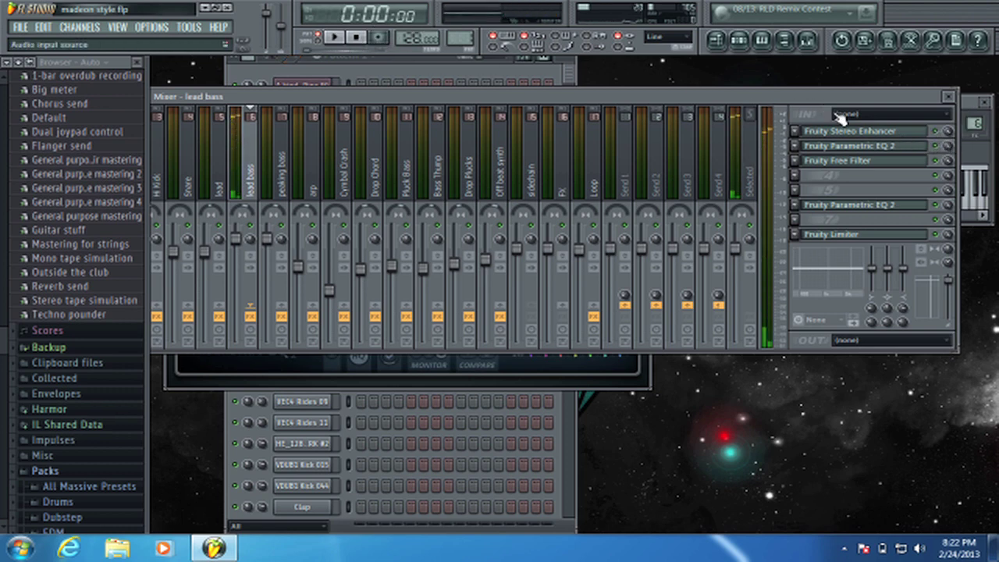
Step: Inspect the lead bass track's Fruity Stereo Enhancer, Fruity Free Filter and second Fruity Parametric EQ 2, closing each one
{"action": "left_click", "coordinate": [849, 131]}
{"action": "left_click", "coordinate": [412, 189]}
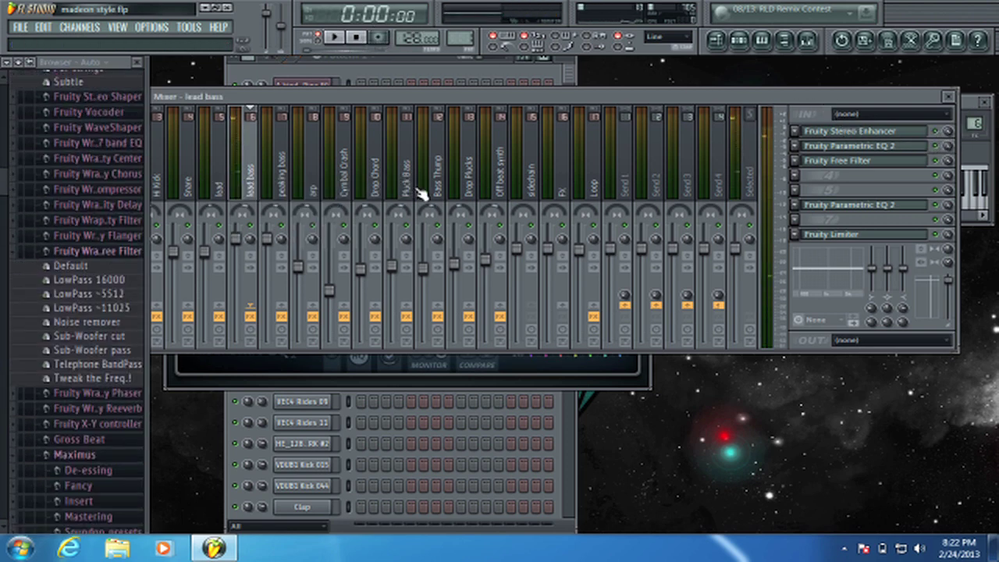
{"action": "left_click", "coordinate": [851, 162]}
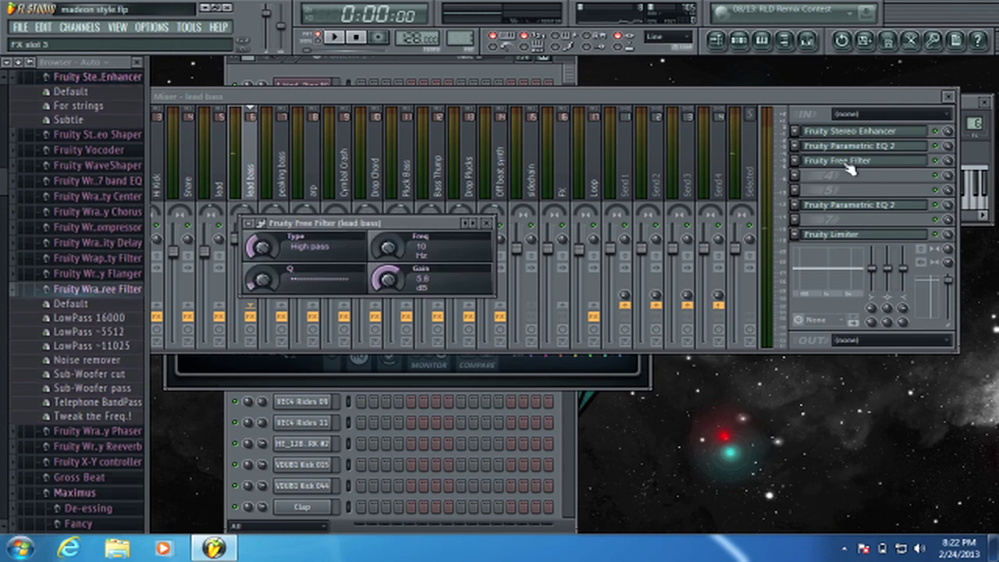
{"action": "left_click", "coordinate": [486, 224]}
{"action": "left_click", "coordinate": [898, 204]}
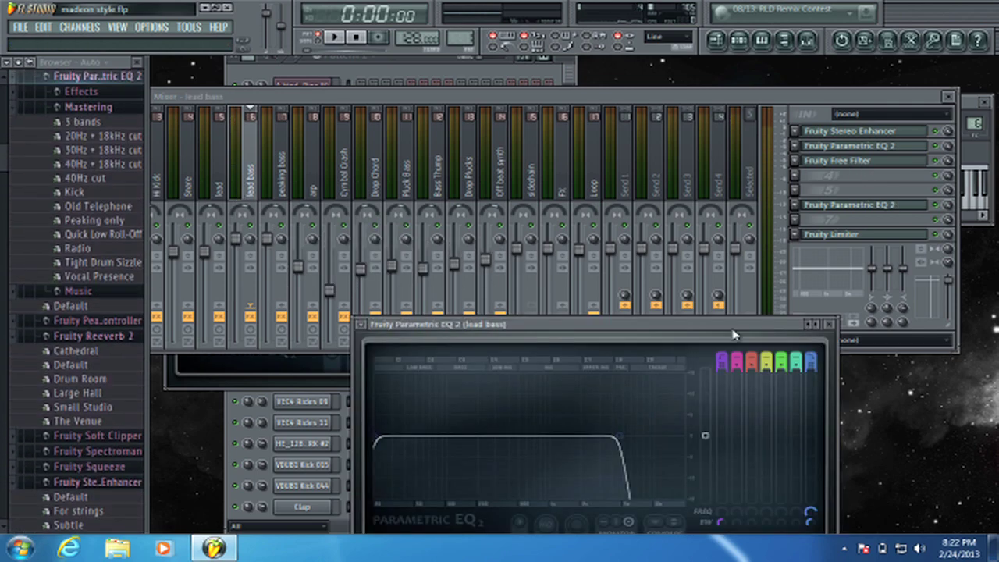
{"action": "left_click", "coordinate": [829, 324]}
Step: Open the lead bass track's Fruity Limiter, watch it during a short playback of the pattern and close it
{"action": "left_click", "coordinate": [834, 235]}
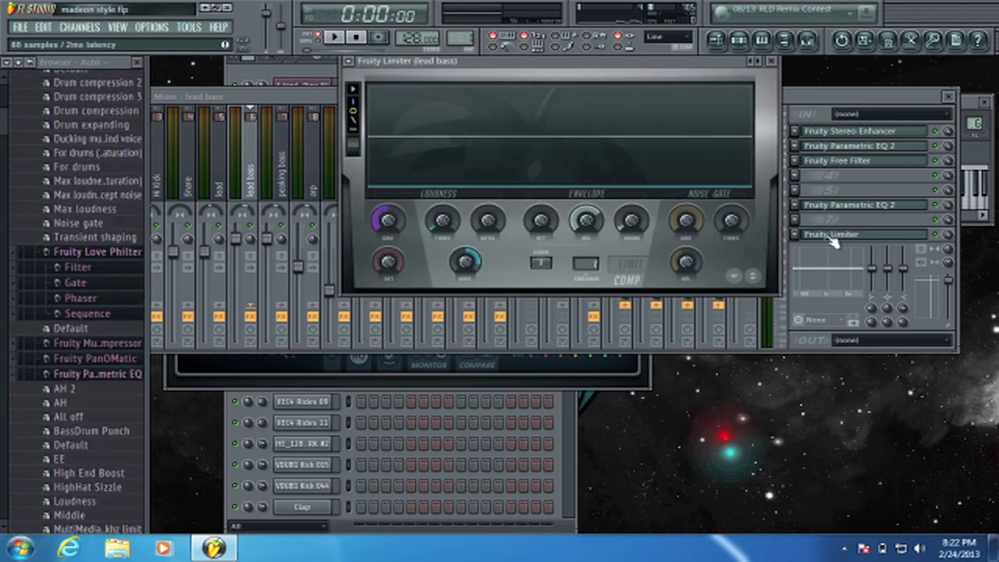
{"action": "left_click", "coordinate": [334, 37]}
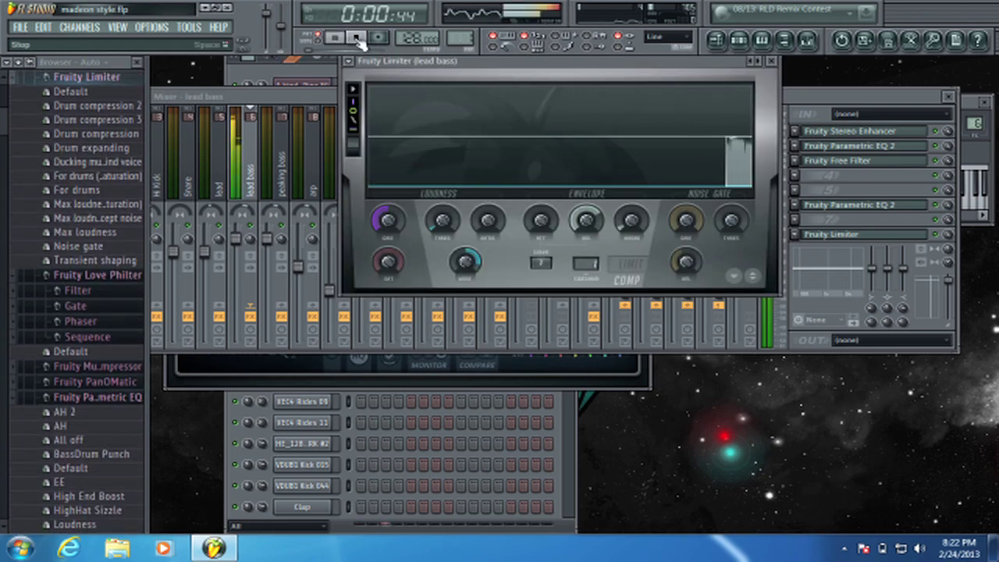
{"action": "left_click", "coordinate": [356, 38]}
{"action": "left_click", "coordinate": [771, 60]}
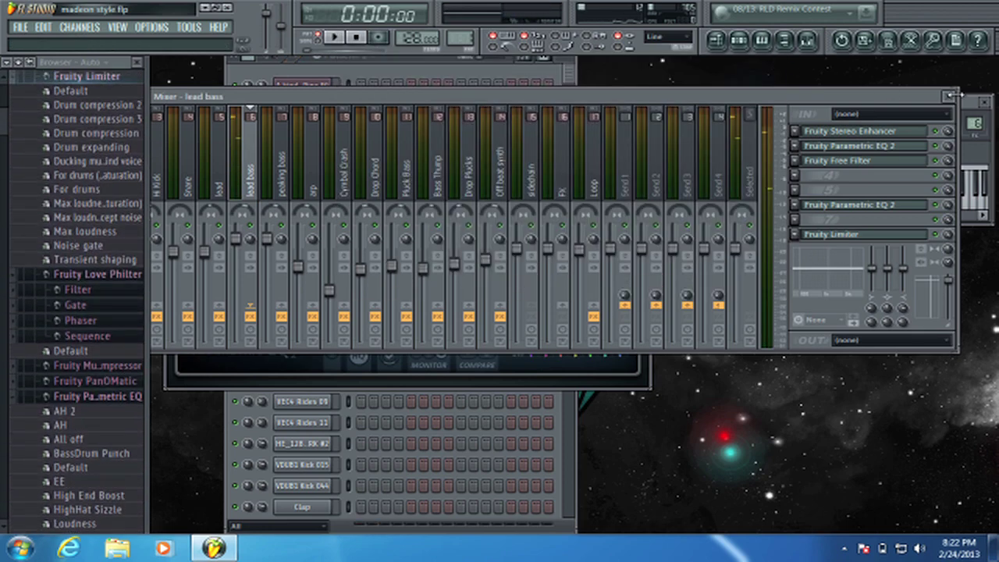
Step: Close the mixer and the lead bass track's Fruity Parametric EQ 2, then play the Sylenth1 channel's part briefly and stop
{"action": "left_click", "coordinate": [951, 96]}
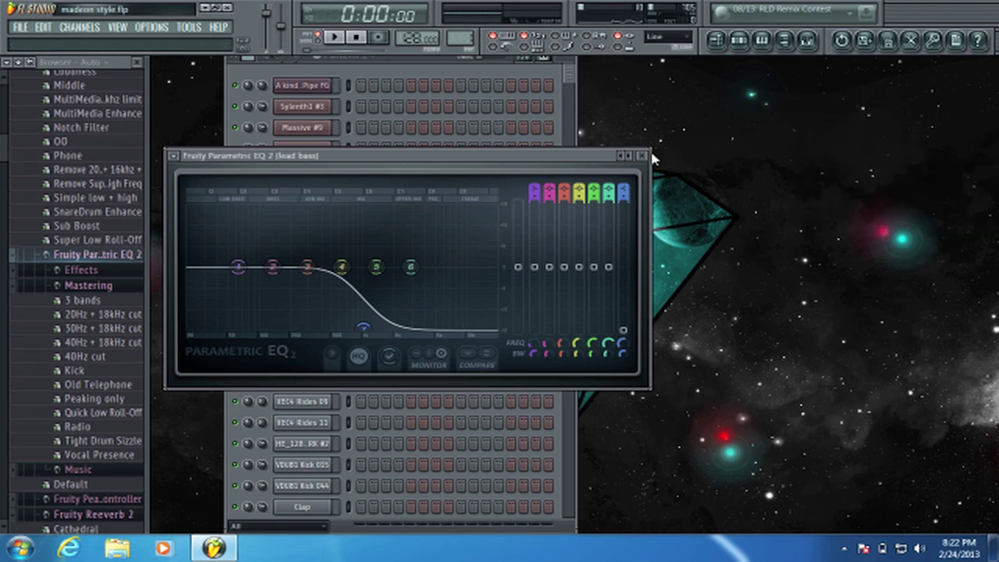
{"action": "left_click", "coordinate": [641, 155]}
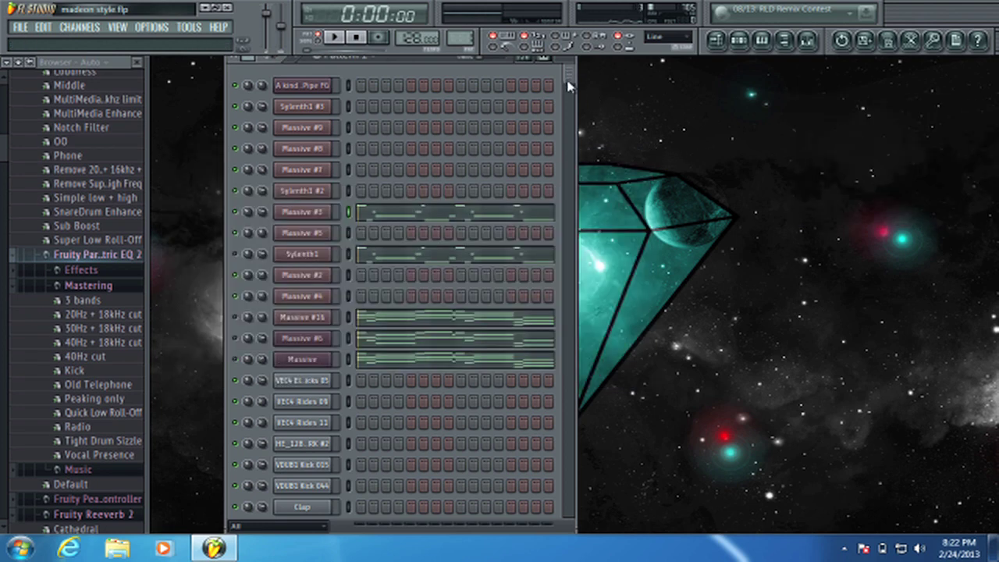
{"action": "scroll", "coordinate": [506, 264], "scroll_direction": "down", "scroll_amount": 1}
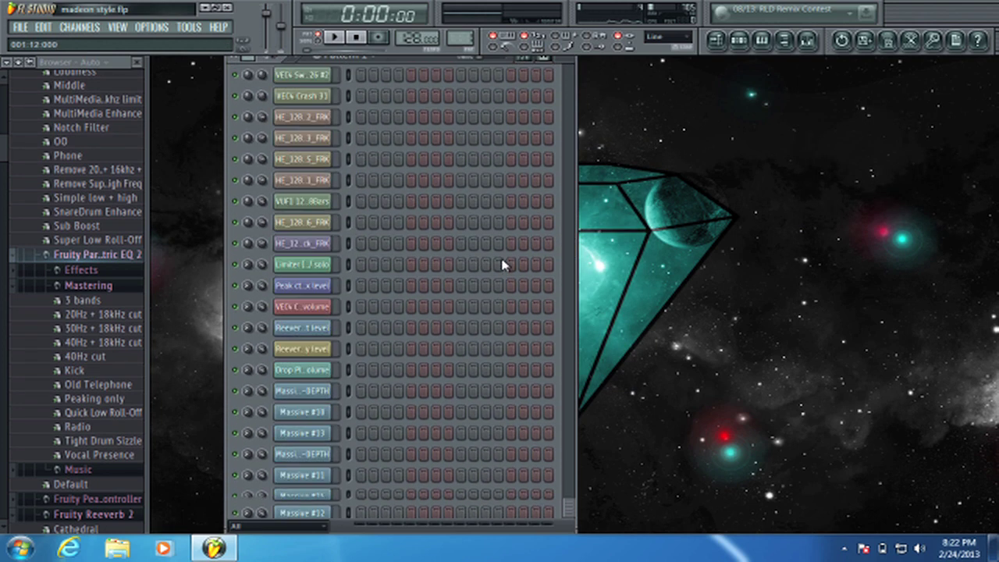
{"action": "scroll", "coordinate": [503, 265], "scroll_direction": "down", "scroll_amount": 5}
{"action": "scroll", "coordinate": [507, 267], "scroll_direction": "up", "scroll_amount": 3}
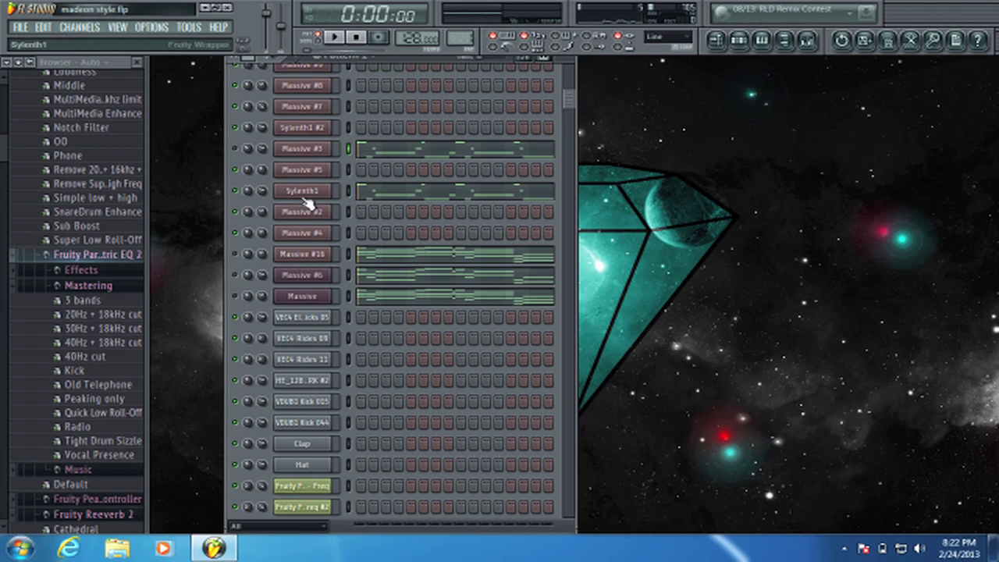
{"action": "key", "text": "space"}
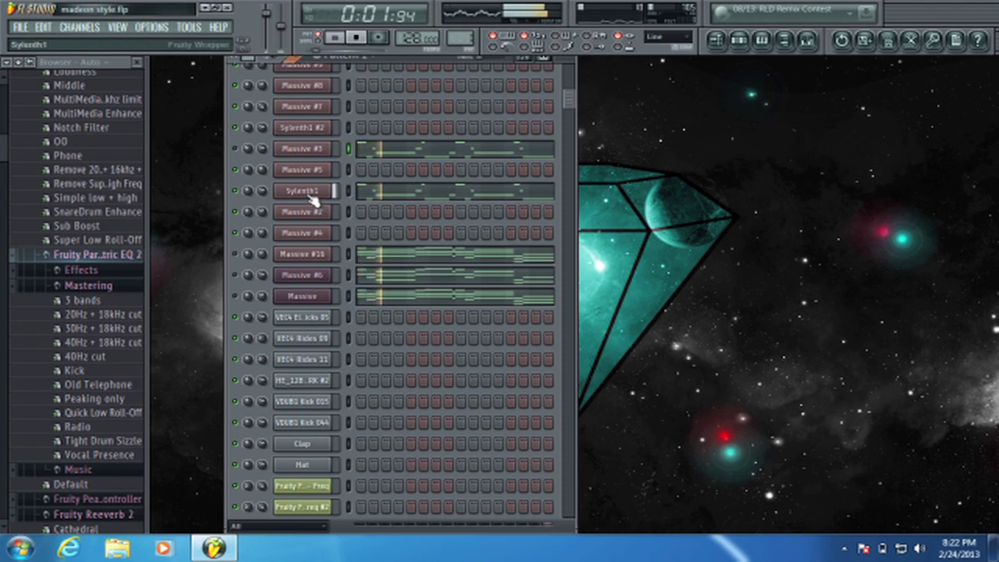
{"action": "key", "text": "space"}
Step: Open the Sylenth1 channel's synth and compare the oscillator settings of Part A and Part B
{"action": "left_click", "coordinate": [326, 193]}
{"action": "left_click_drag", "start_coordinate": [494, 142], "coordinate": [505, 80]}
{"action": "left_click", "coordinate": [522, 86]}
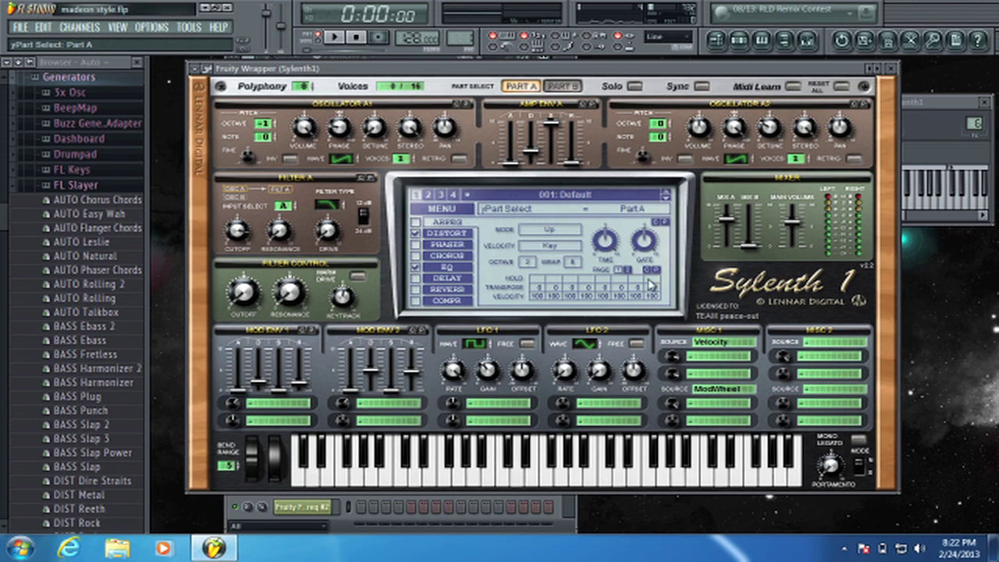
{"action": "left_click", "coordinate": [563, 86]}
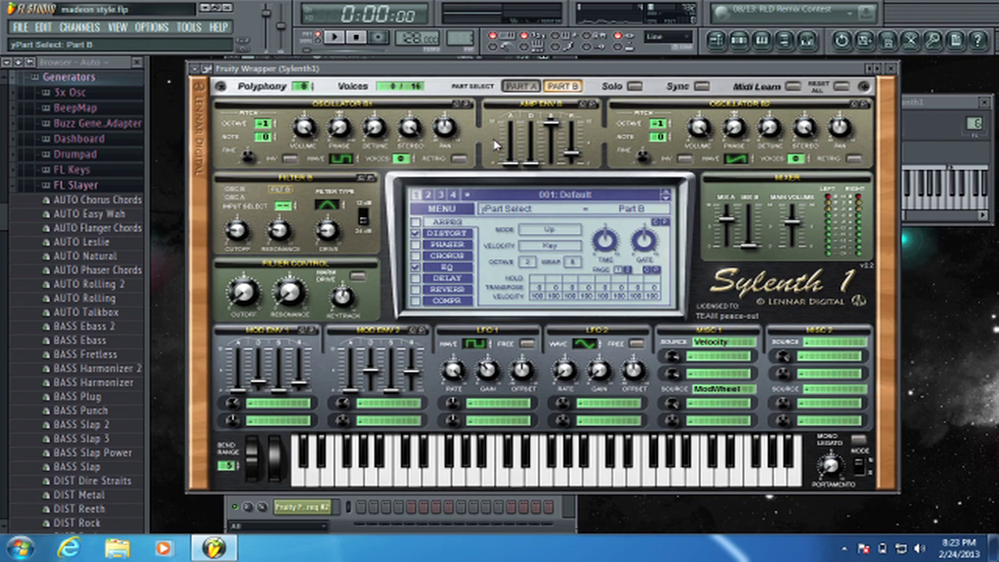
{"action": "left_click", "coordinate": [518, 87]}
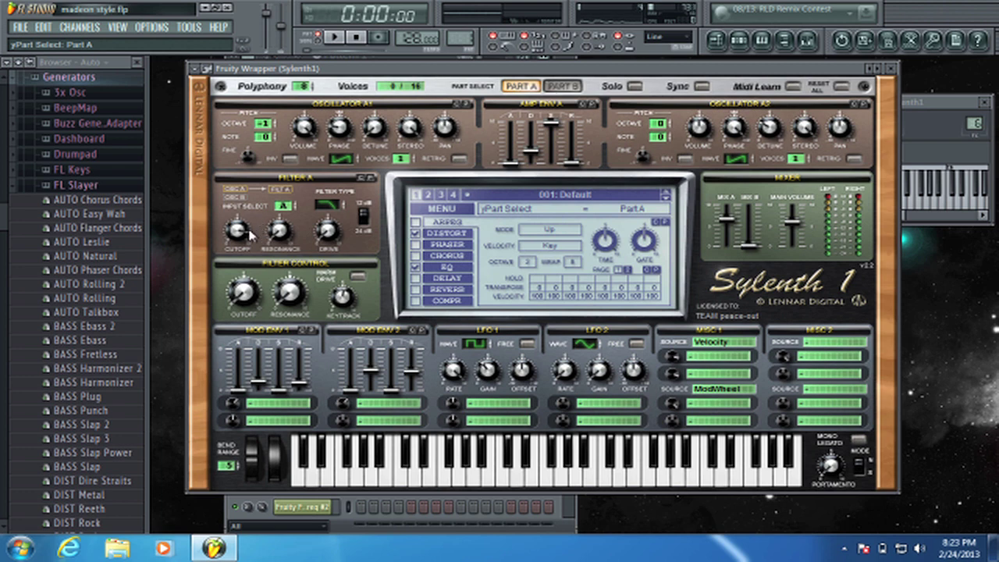
Step: Check Sylenth1's Filter A cutoff while the pattern plays, then stop playback and close the synth
{"action": "left_click", "coordinate": [334, 37]}
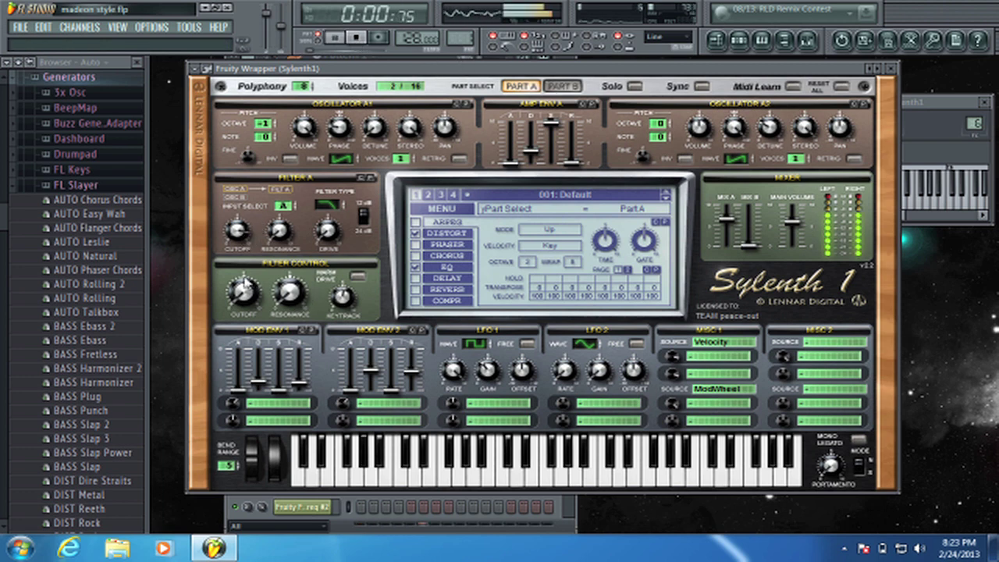
{"action": "mouse_move", "coordinate": [239, 270]}
{"action": "left_mouse_down"}
{"action": "mouse_move", "coordinate": [239, 240]}
{"action": "mouse_move", "coordinate": [239, 267]}
{"action": "left_mouse_up"}
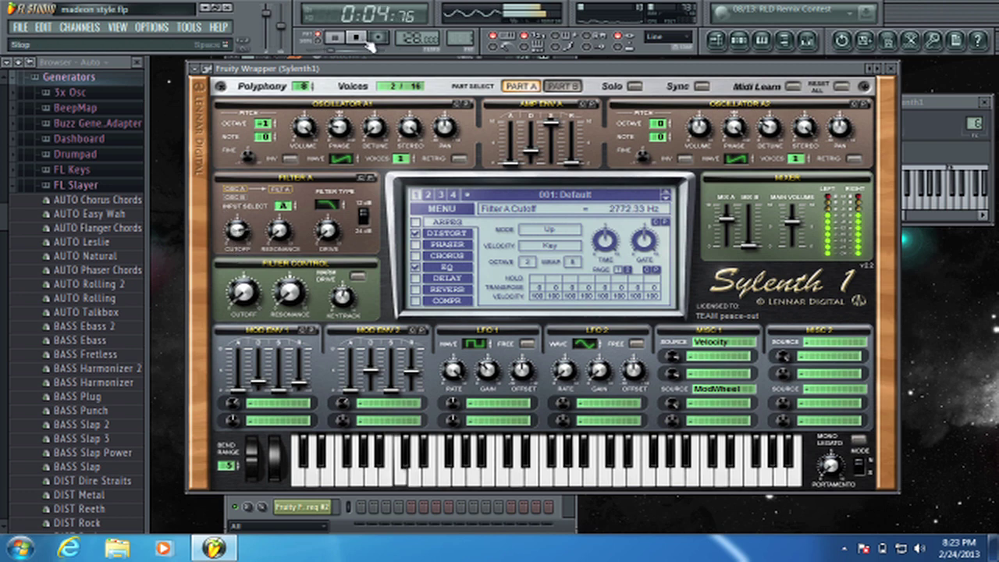
{"action": "left_click", "coordinate": [360, 39]}
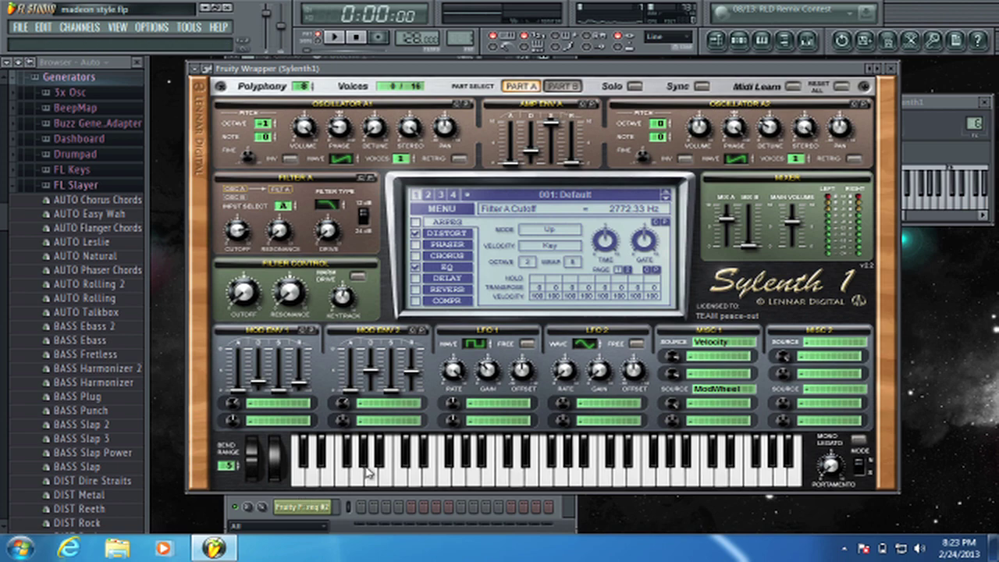
{"action": "left_click", "coordinate": [891, 70]}
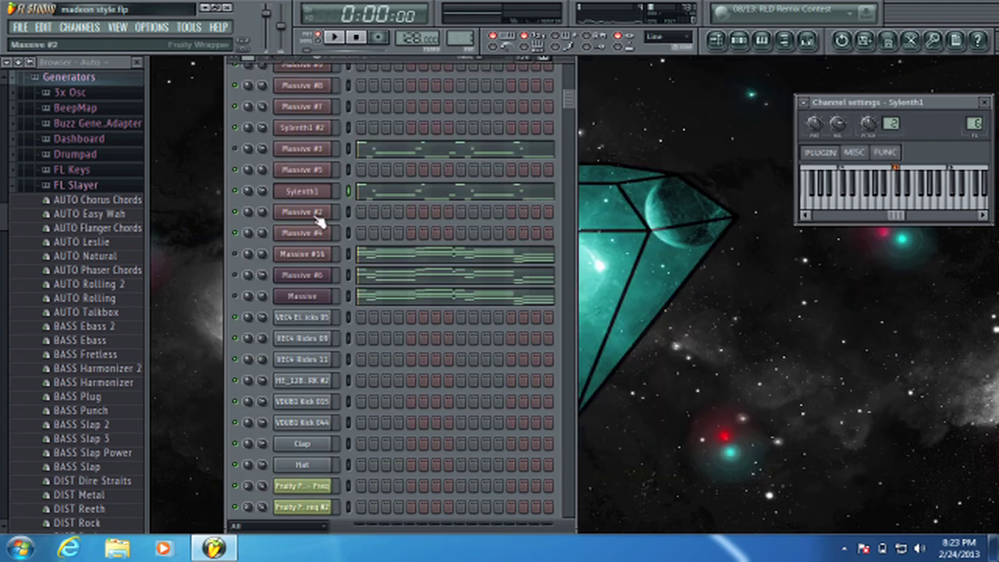
Step: Enable the Massive #16 channel and play the pattern briefly to hear it
{"action": "left_click", "coordinate": [234, 253]}
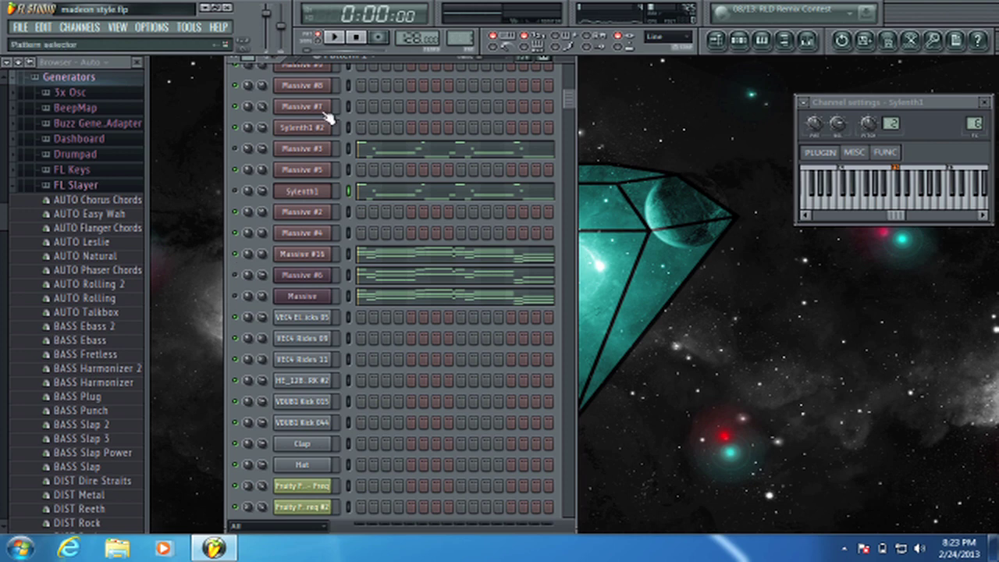
{"action": "left_click", "coordinate": [346, 43]}
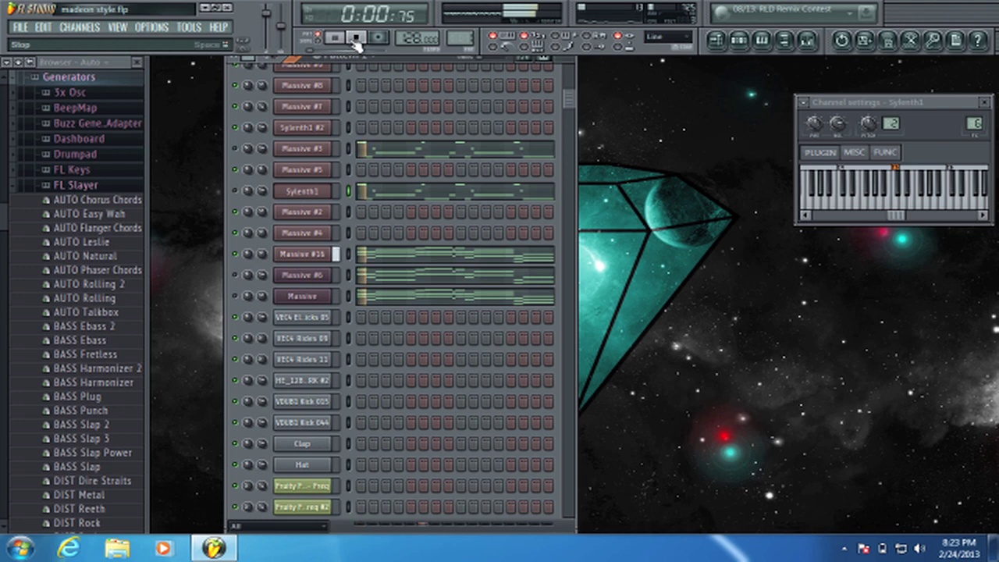
{"action": "left_click", "coordinate": [355, 39]}
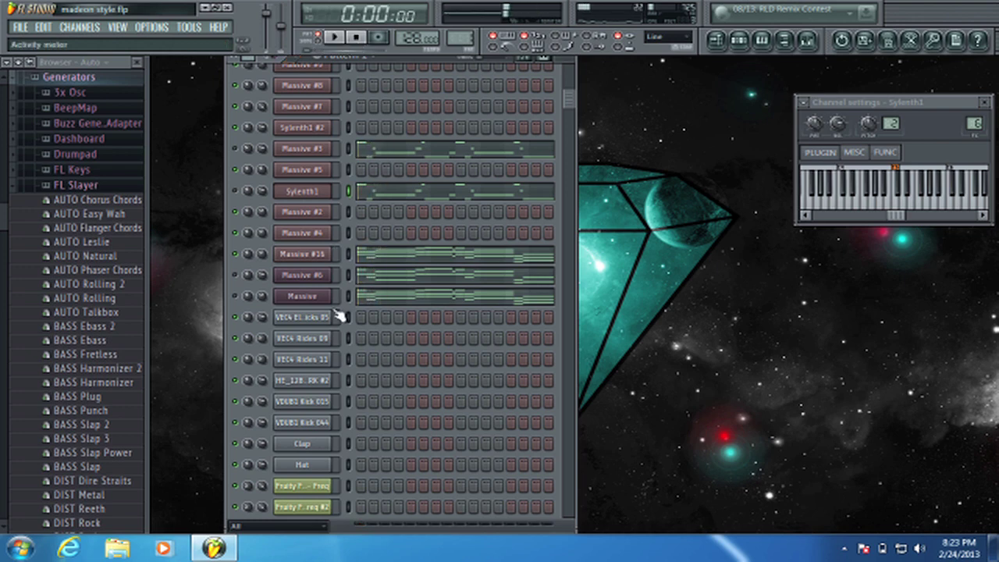
Step: Open the Massive #16 synth, show its FX2 Reverb settings during a short playback and close it
{"action": "left_click", "coordinate": [320, 257]}
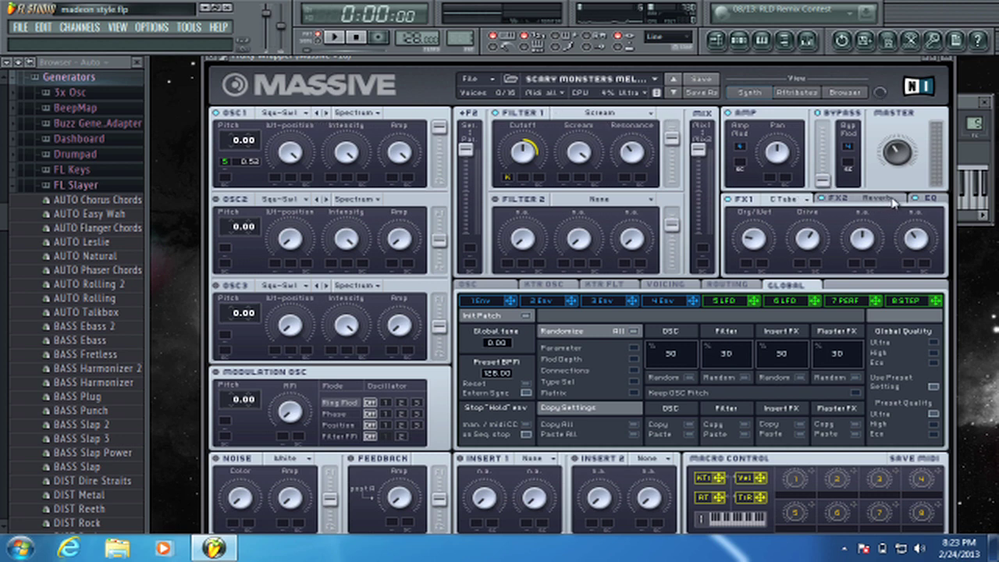
{"action": "left_click", "coordinate": [860, 202]}
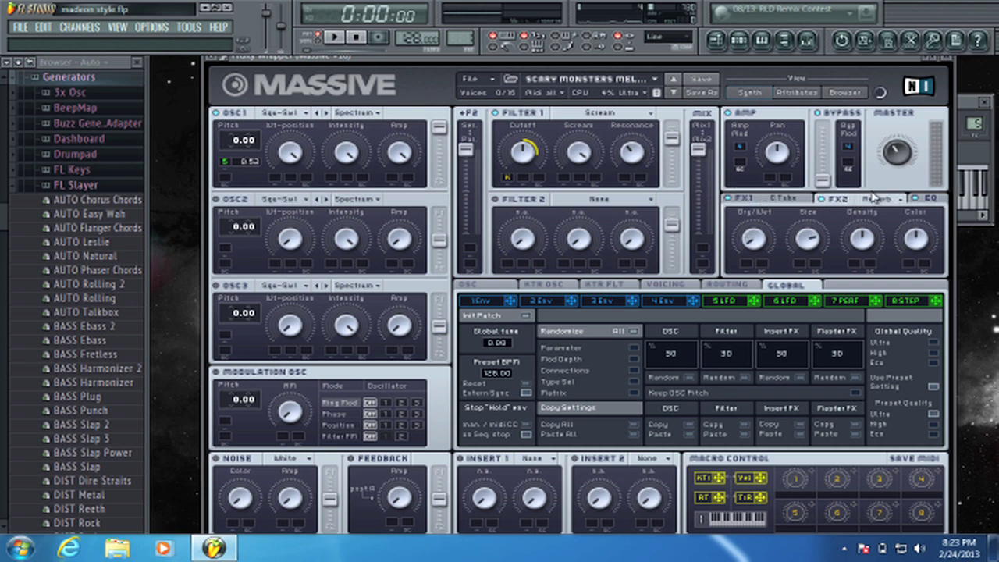
{"action": "left_click", "coordinate": [334, 37]}
{"action": "left_click", "coordinate": [356, 37]}
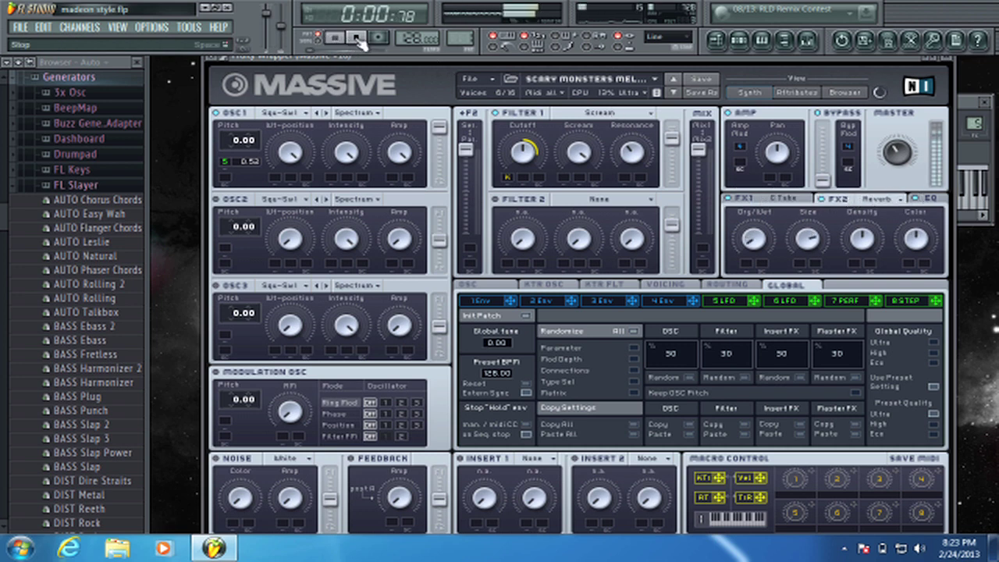
{"action": "left_click", "coordinate": [950, 61]}
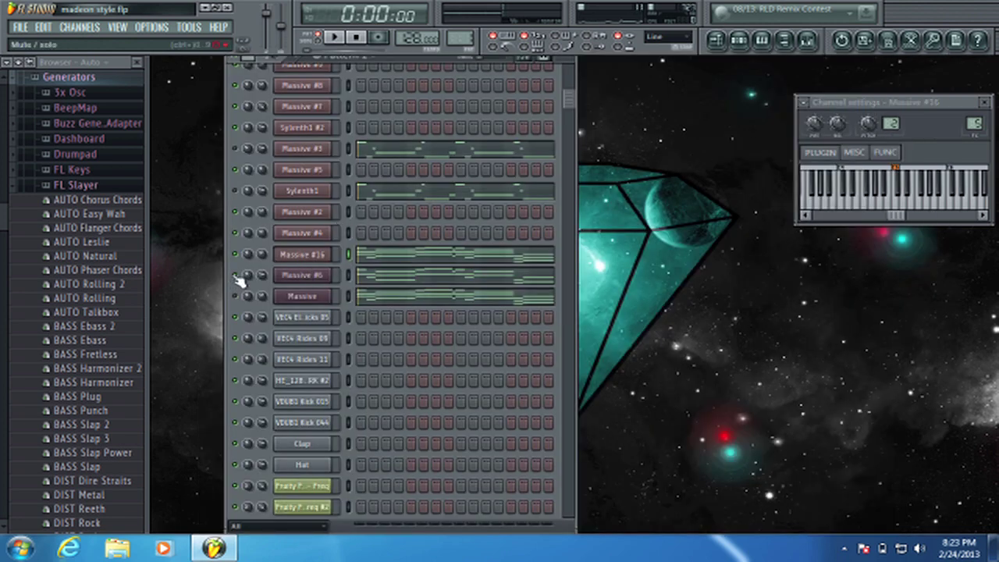
Step: Play the Massive #6 channel briefly, inspect its synth patch and FX2 Flanger settings, and close its windows
{"action": "left_click", "coordinate": [334, 37]}
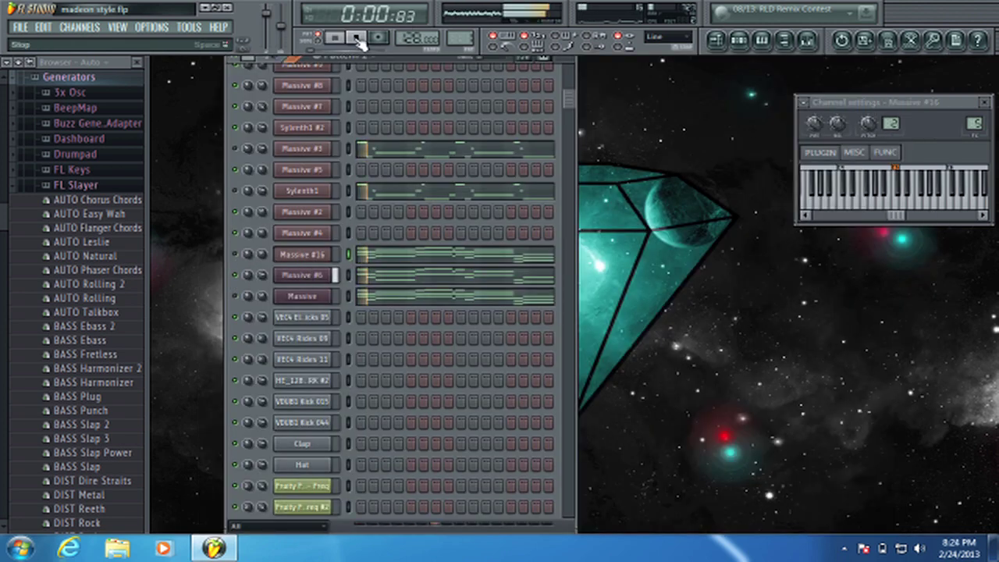
{"action": "left_click", "coordinate": [356, 38]}
{"action": "left_click", "coordinate": [297, 282]}
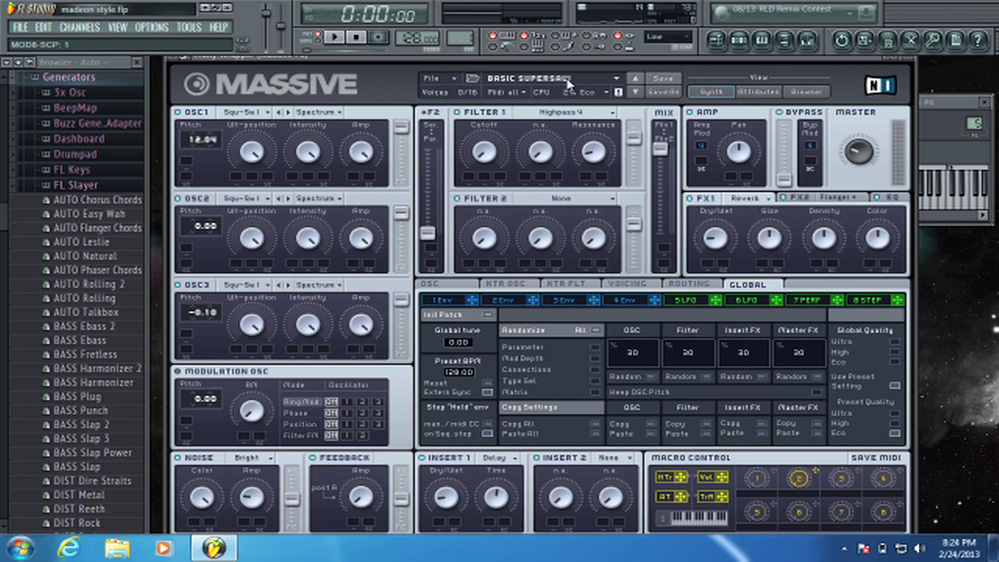
{"action": "left_click", "coordinate": [847, 197]}
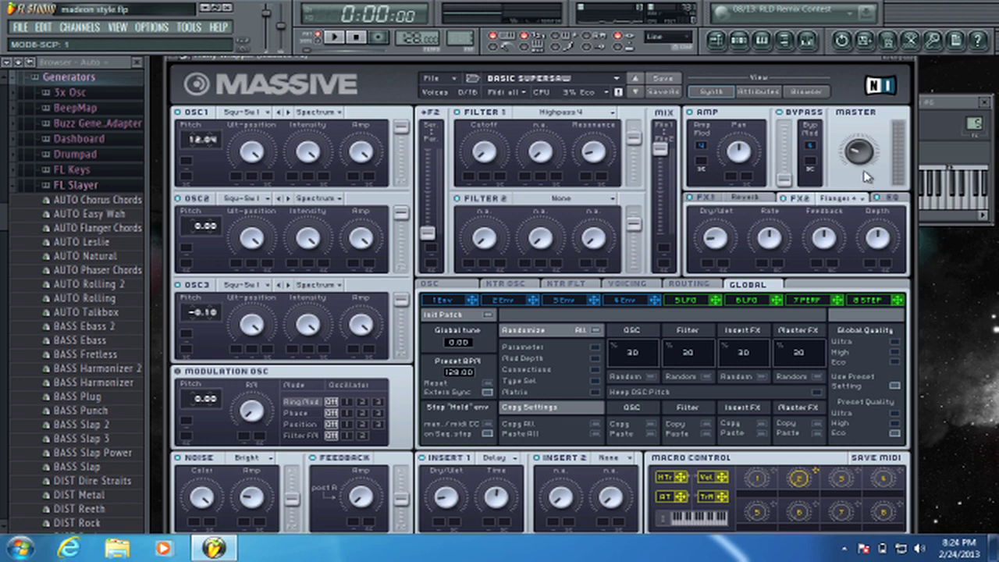
{"action": "left_click", "coordinate": [917, 65]}
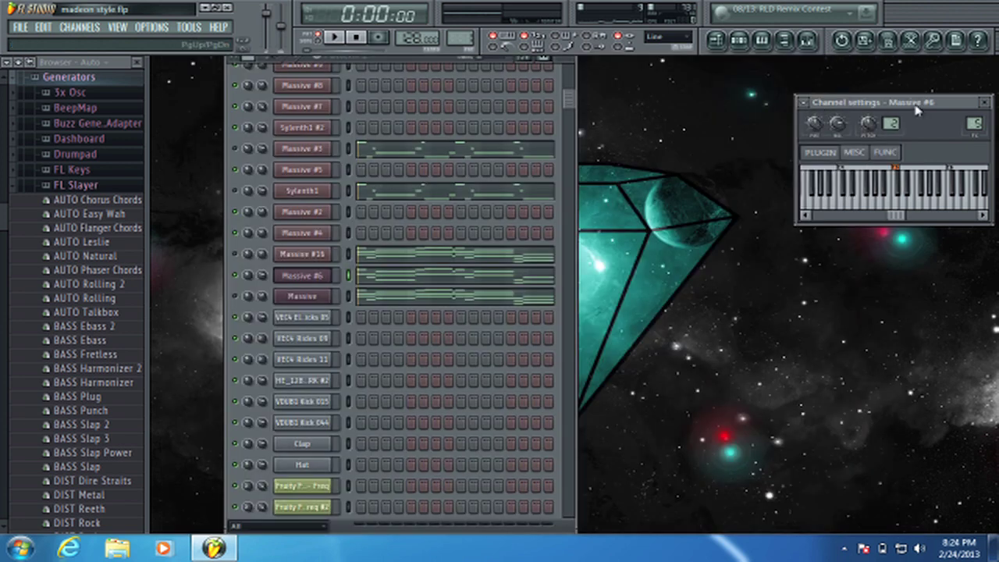
{"action": "left_click", "coordinate": [982, 103]}
Step: Play the Massive channel briefly, then open its CHORD SYNTH patch for inspection and close it
{"action": "left_click", "coordinate": [334, 37]}
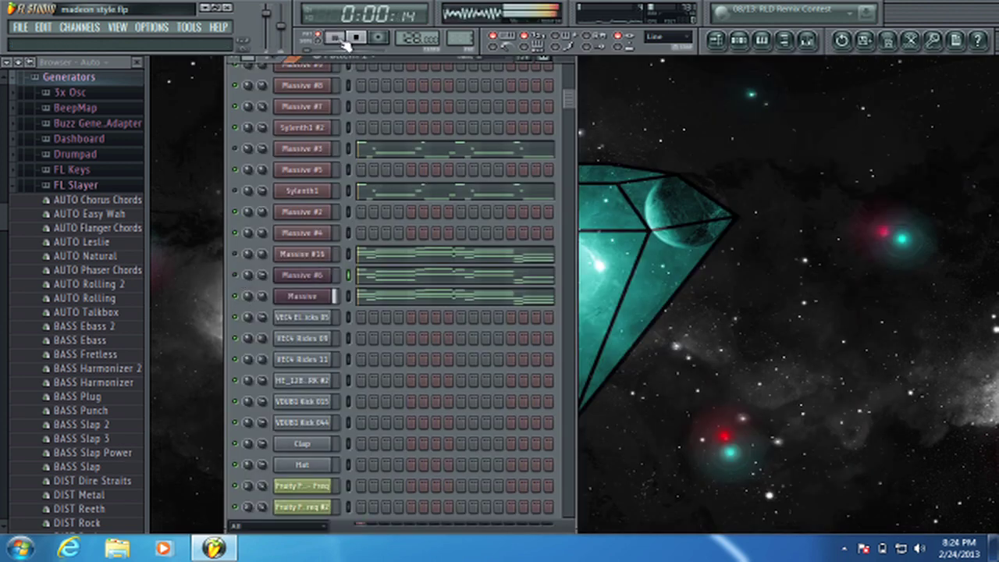
{"action": "left_click", "coordinate": [357, 38]}
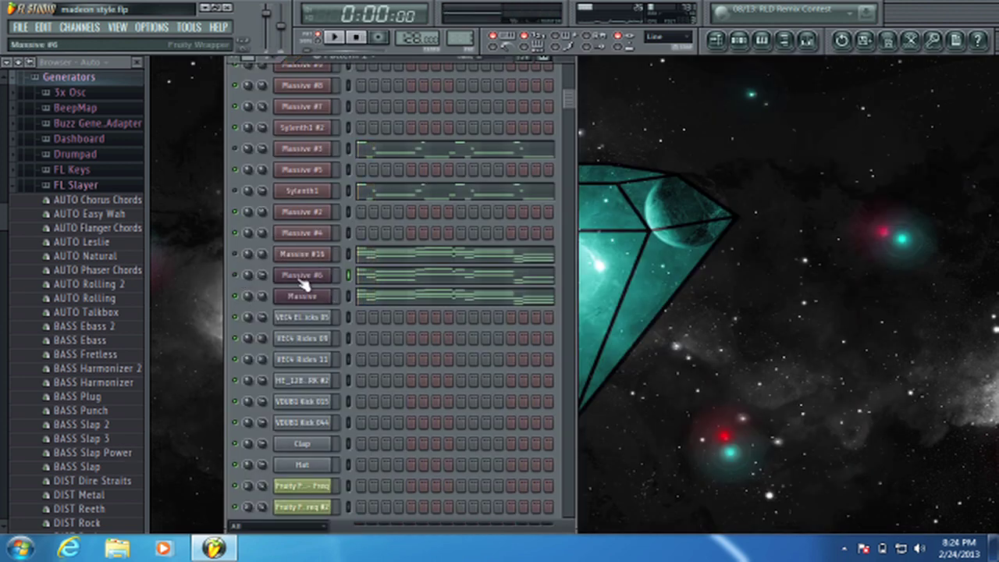
{"action": "left_click", "coordinate": [309, 300]}
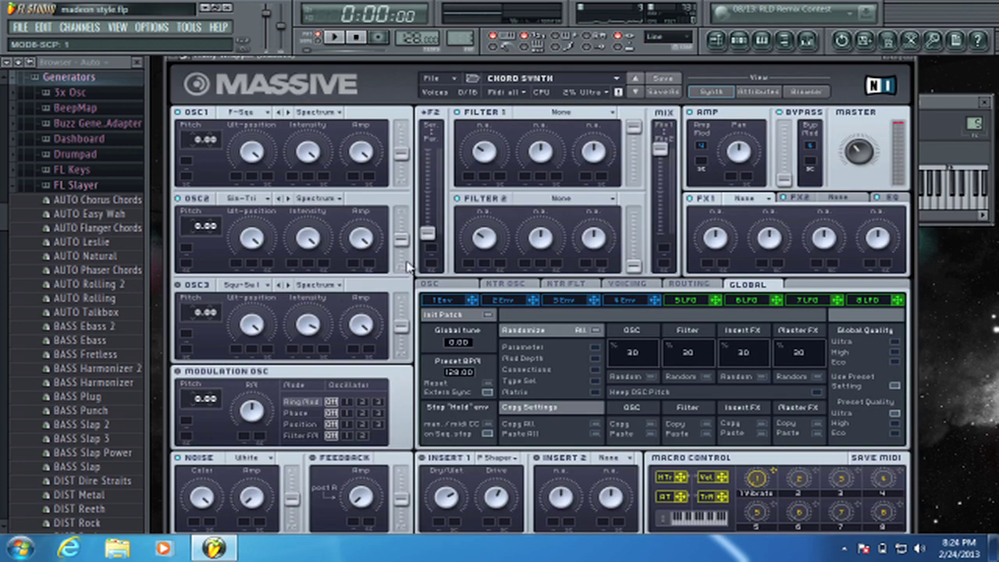
{"action": "left_click", "coordinate": [915, 65]}
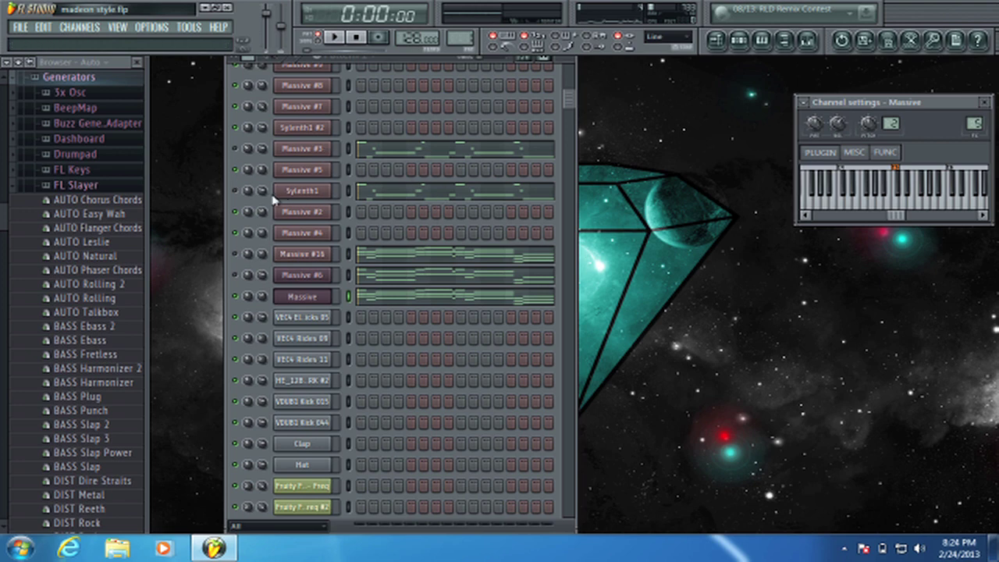
Step: Play the pattern in two short bursts to hear the Sylenth1 channel again
{"action": "left_click", "coordinate": [333, 37]}
{"action": "left_click", "coordinate": [355, 37]}
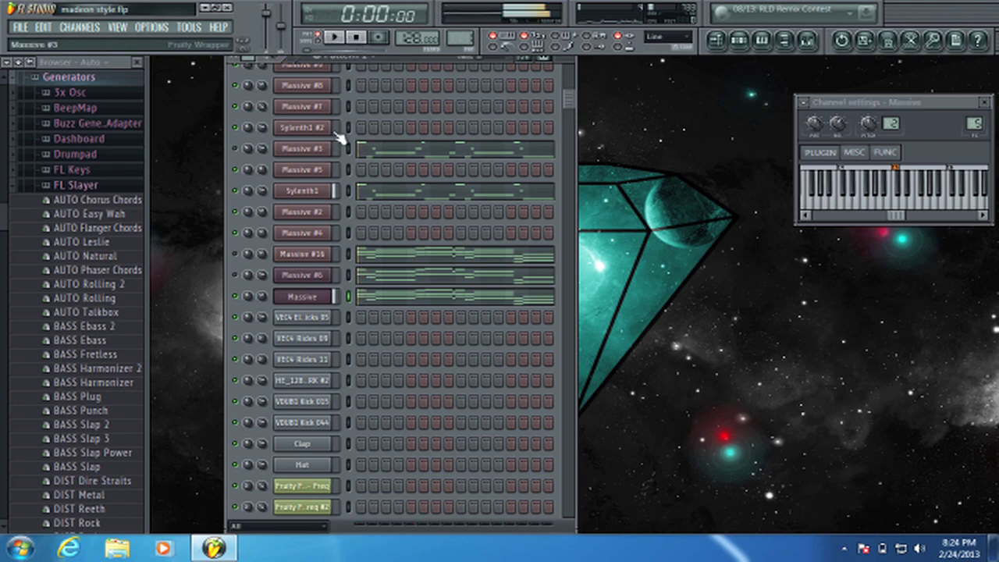
{"action": "left_click", "coordinate": [333, 37]}
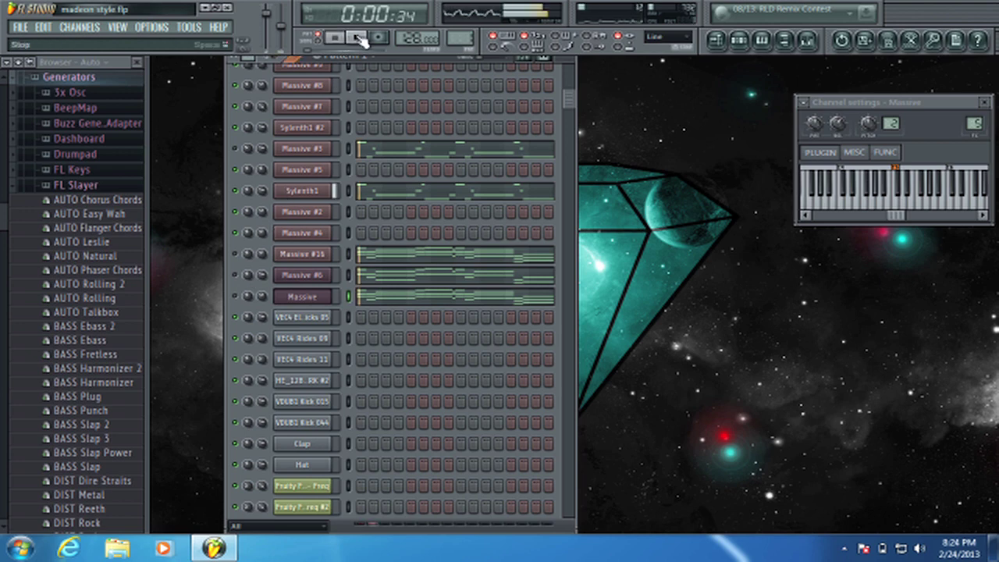
{"action": "left_click", "coordinate": [357, 38]}
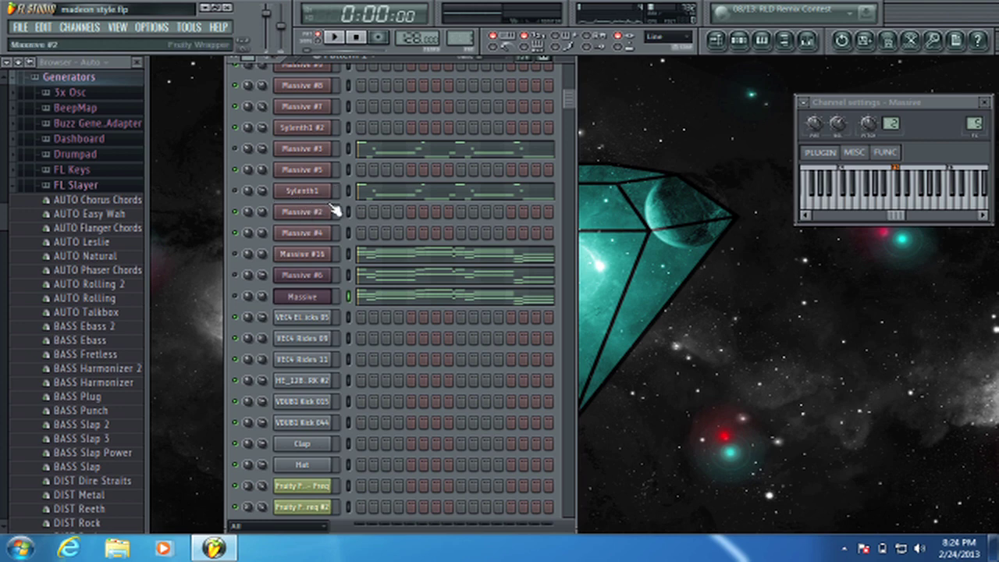
Step: Play the Massive #16, Massive #6 and Massive channels one at a time in short bursts to compare their sounds
{"action": "scroll", "coordinate": [314, 201], "scroll_direction": "down", "scroll_amount": 3}
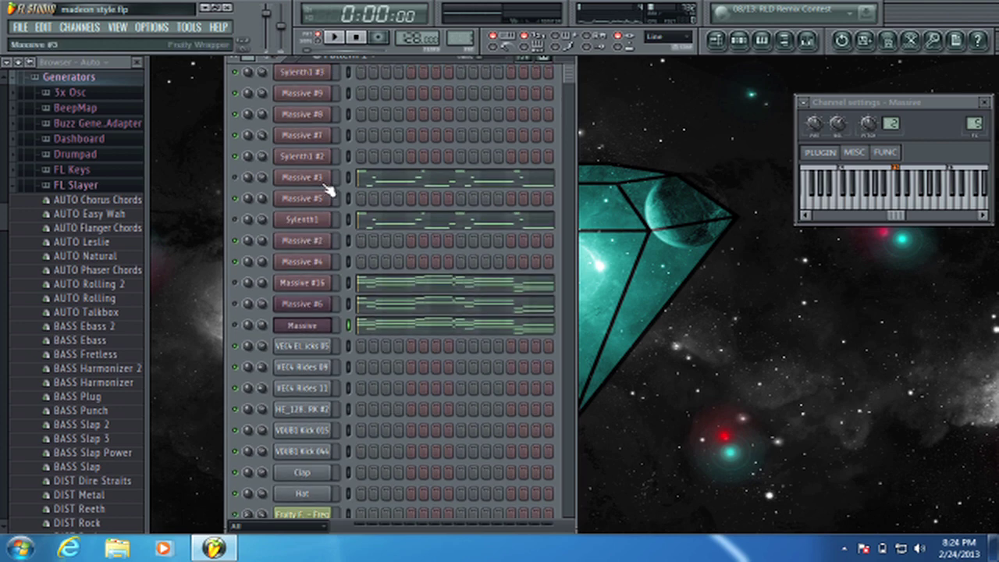
{"action": "scroll", "coordinate": [328, 190], "scroll_direction": "up", "scroll_amount": 3}
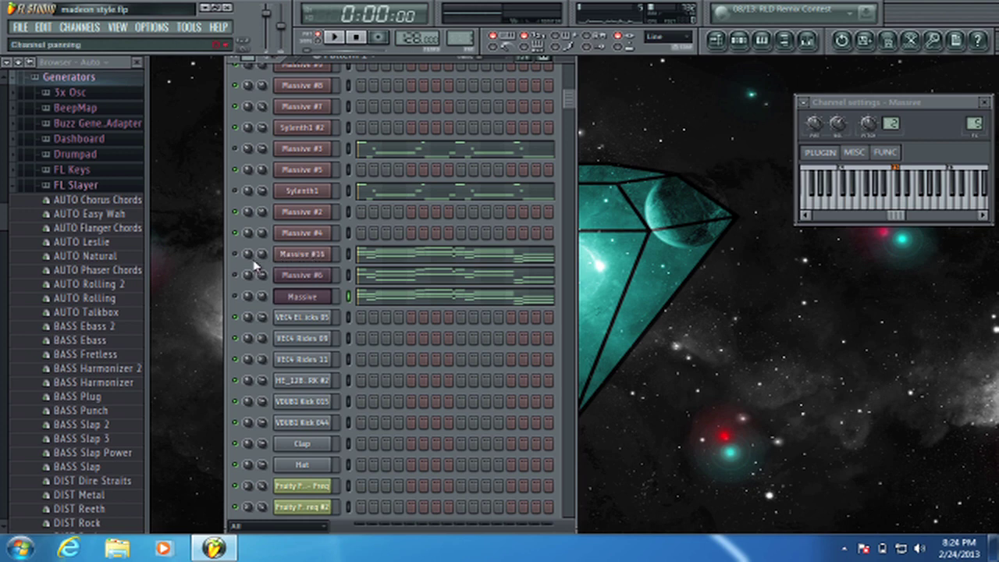
{"action": "left_click", "coordinate": [338, 39]}
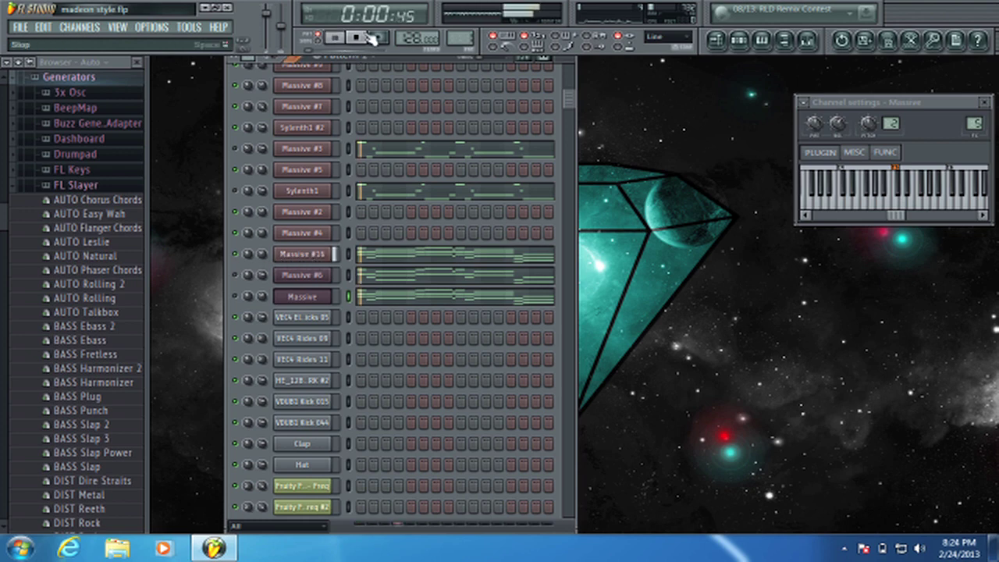
{"action": "left_click", "coordinate": [357, 36]}
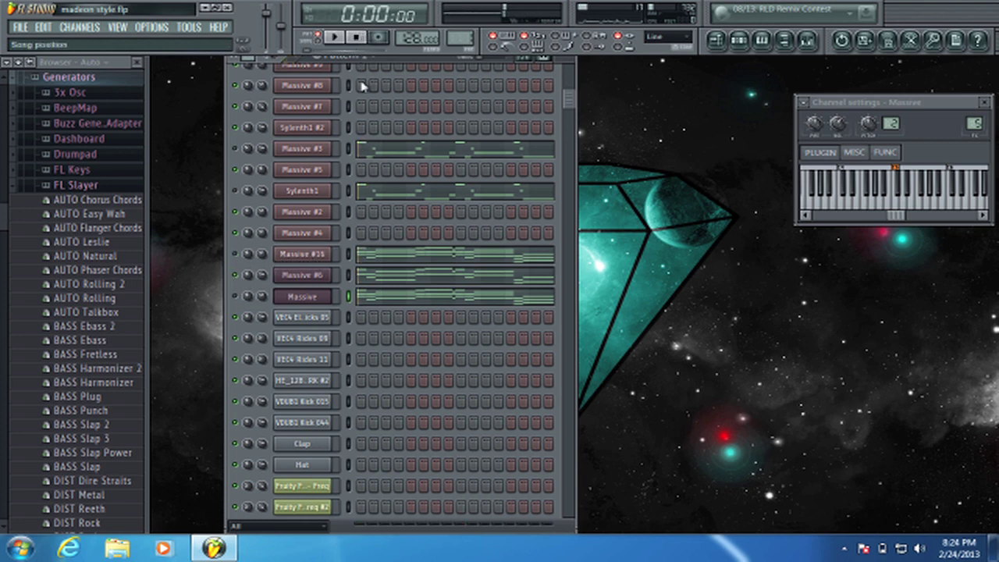
{"action": "left_click", "coordinate": [337, 39]}
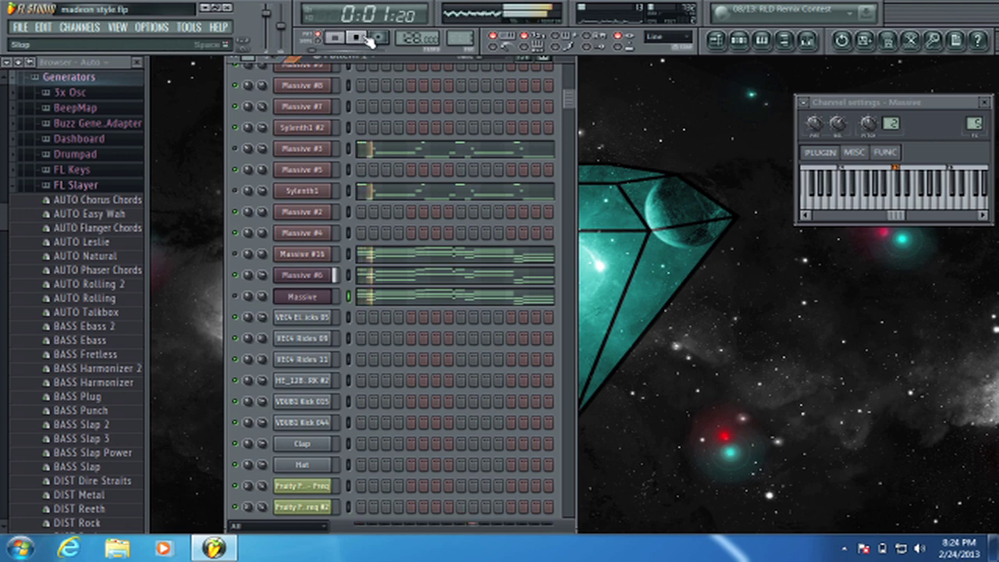
{"action": "left_click", "coordinate": [361, 38]}
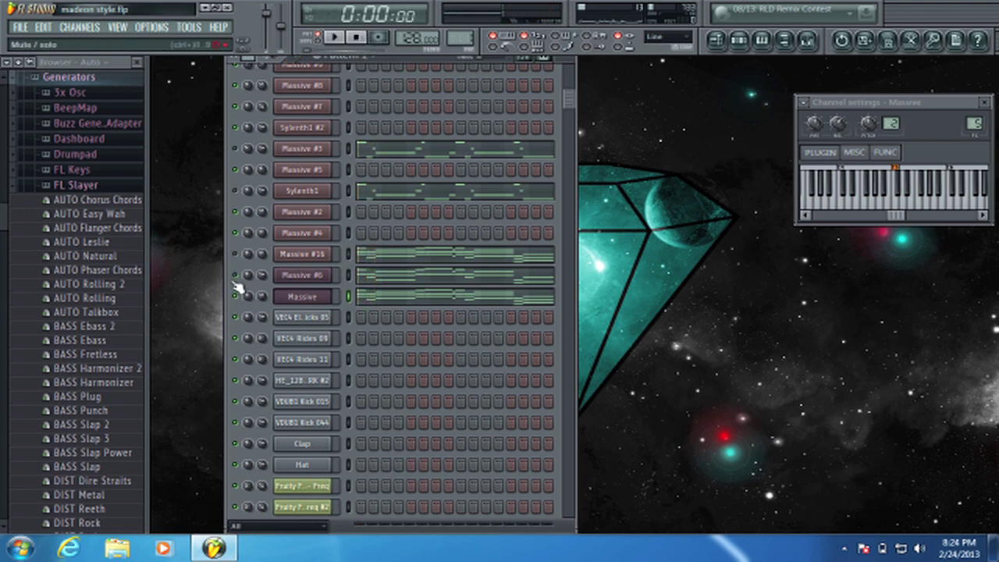
{"action": "left_click", "coordinate": [337, 39]}
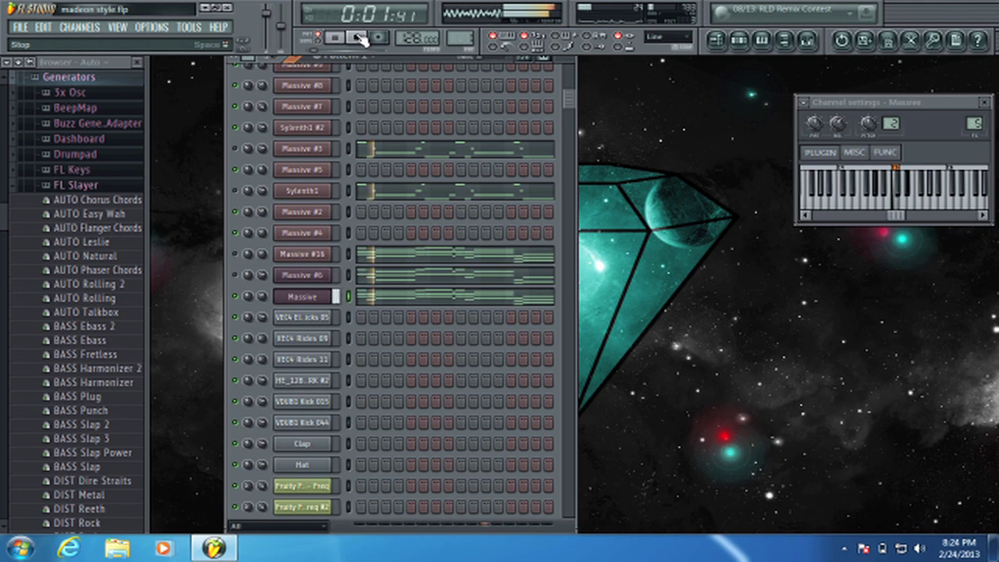
{"action": "left_click", "coordinate": [359, 38]}
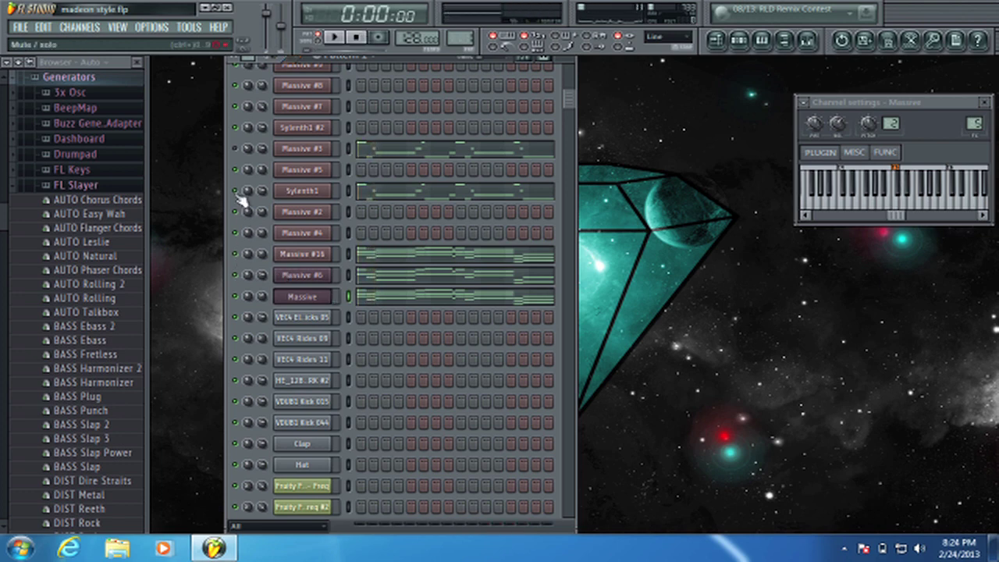
Step: Play Pattern 1 with all of its Sylenth1 and Massive layers sounding together
{"action": "left_click", "coordinate": [334, 38]}
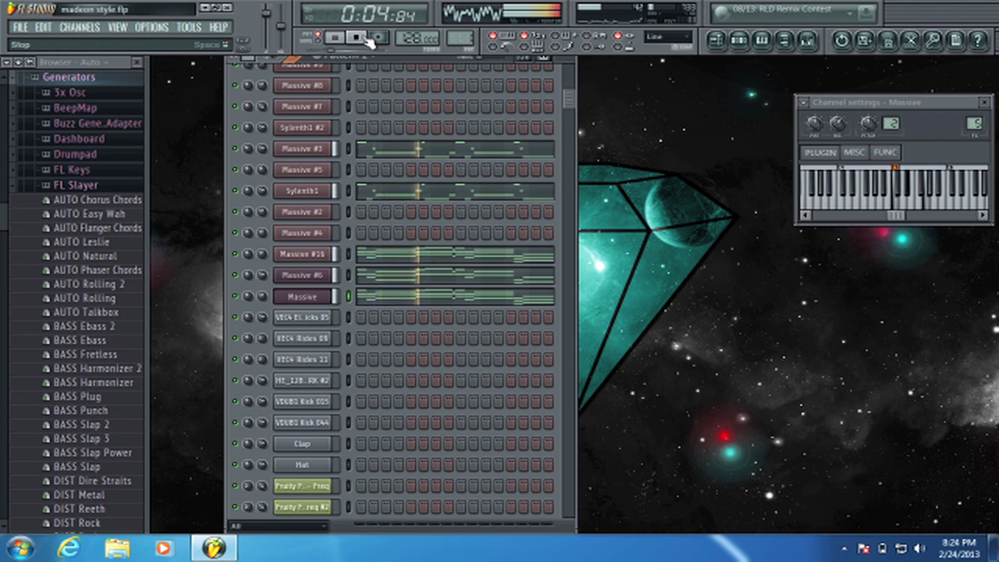
{"action": "left_click", "coordinate": [360, 37]}
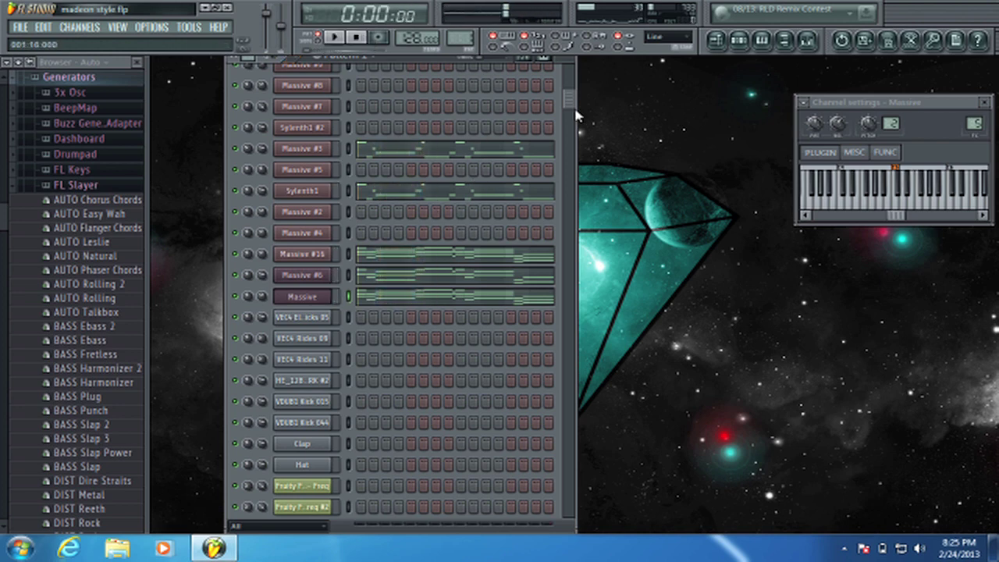
{"action": "left_click_drag", "start_coordinate": [567, 99], "coordinate": [568, 104]}
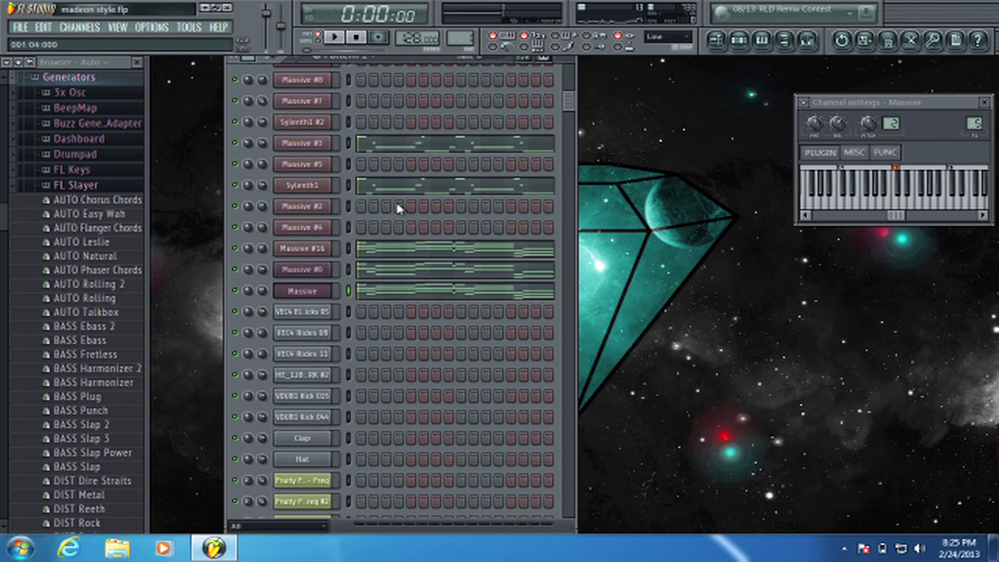
Step: Open the Playlist, view Pattern 2's Massive #5 melody in the piano roll, and return to the Playlist
{"action": "left_click", "coordinate": [716, 39]}
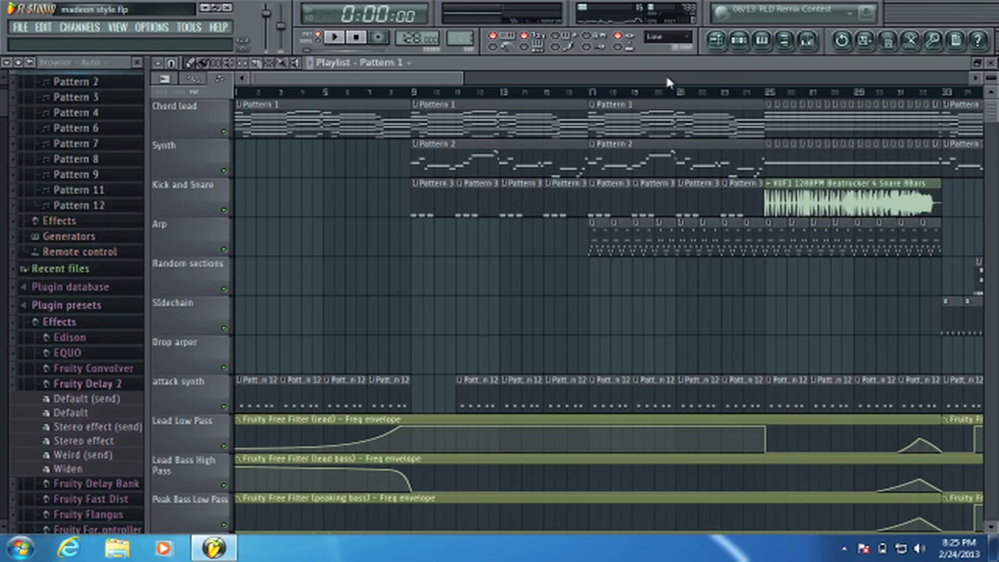
{"action": "double_click", "coordinate": [453, 156]}
{"action": "scroll", "coordinate": [445, 94], "scroll_direction": "up", "scroll_amount": 3}
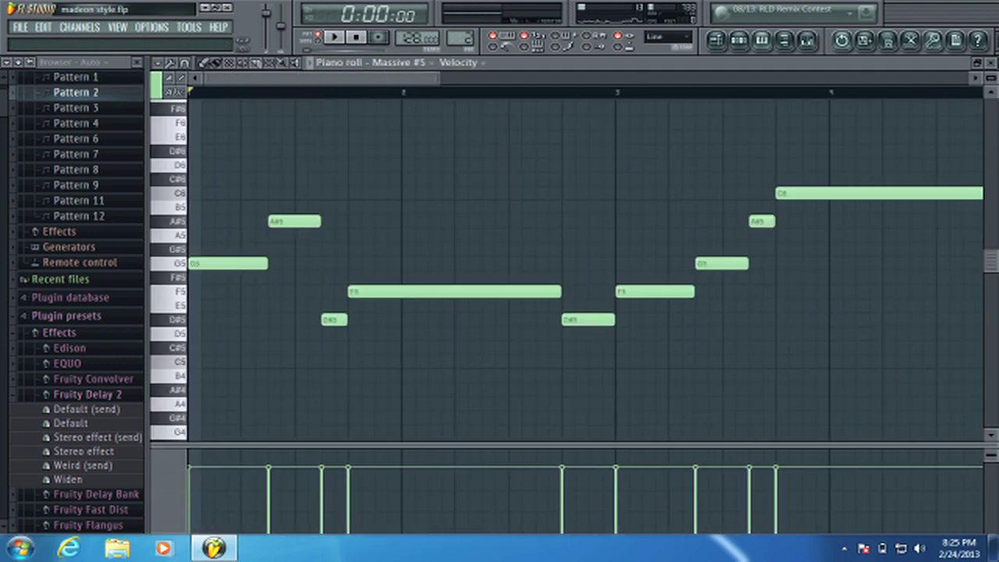
{"action": "left_click", "coordinate": [990, 64]}
{"action": "left_click", "coordinate": [606, 63]}
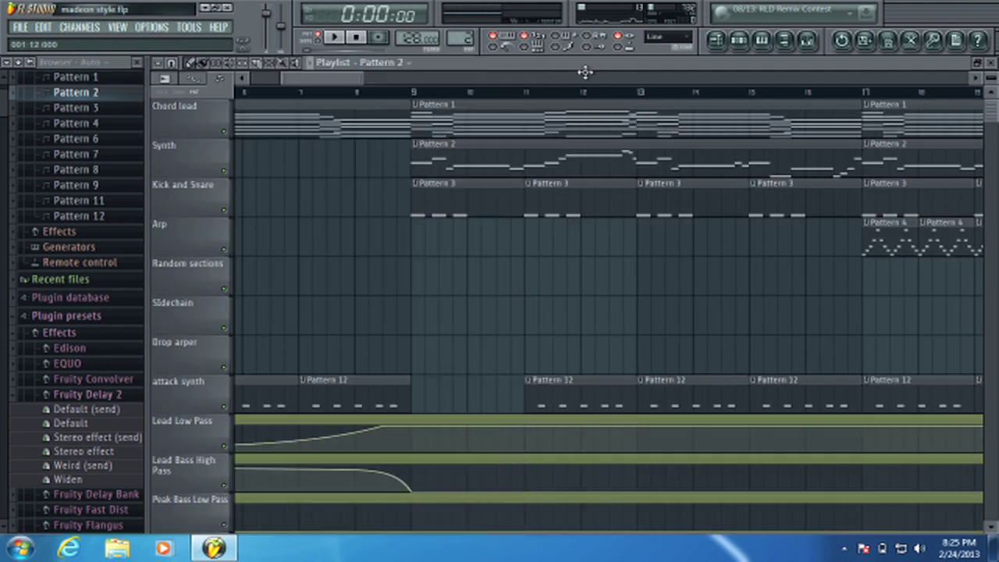
Step: Mute the Chord lead, Kick and Snare, Arp, Random sections, Sidechain, Drop arper and attack synth tracks, leaving the Synth track active
{"action": "scroll", "coordinate": [519, 94], "scroll_direction": "down", "scroll_amount": 5}
{"action": "scroll", "coordinate": [363, 128], "scroll_direction": "down", "scroll_amount": 6}
{"action": "scroll", "coordinate": [530, 228], "scroll_direction": "up", "scroll_amount": 6}
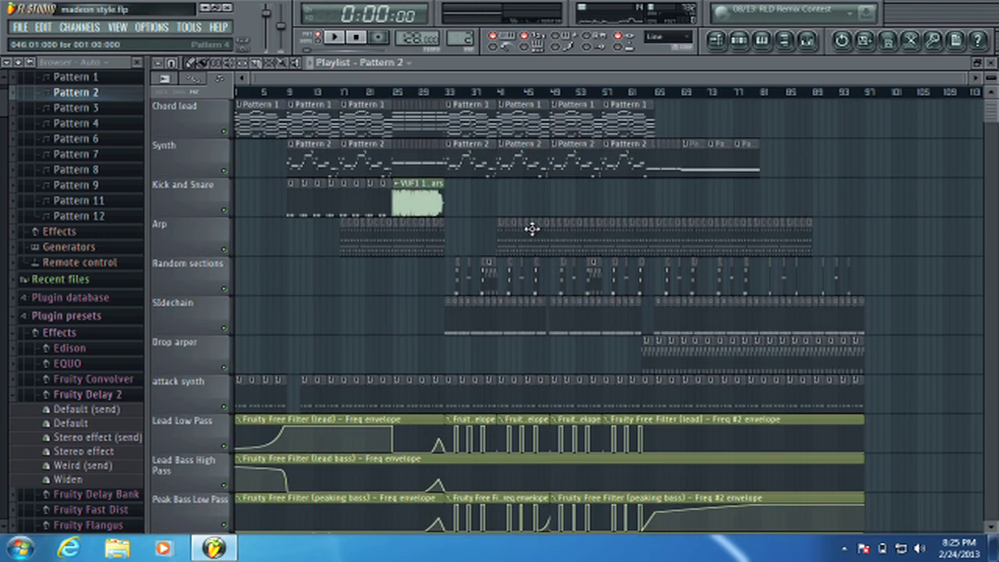
{"action": "left_click", "coordinate": [226, 133]}
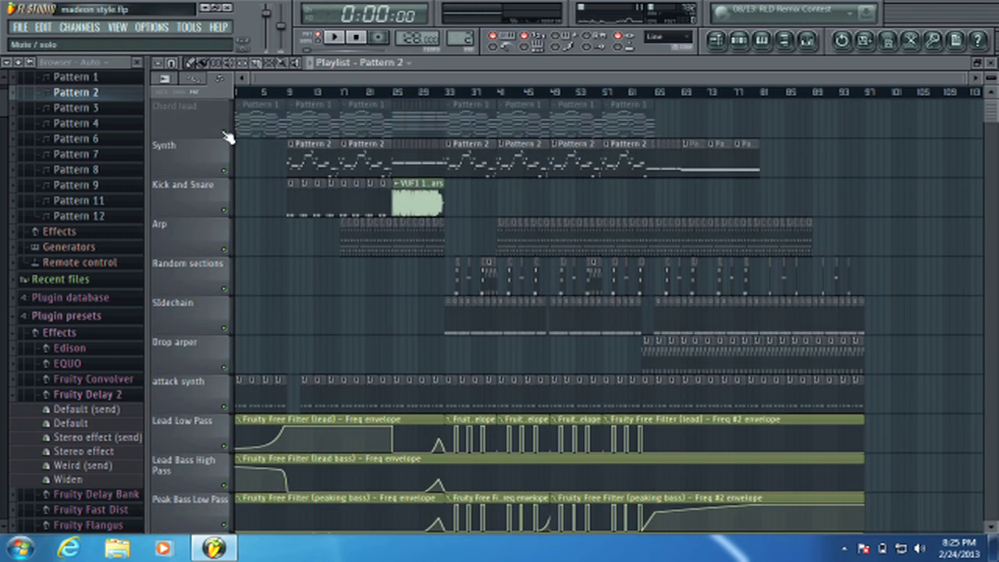
{"action": "left_click", "coordinate": [225, 209]}
{"action": "left_click", "coordinate": [225, 248]}
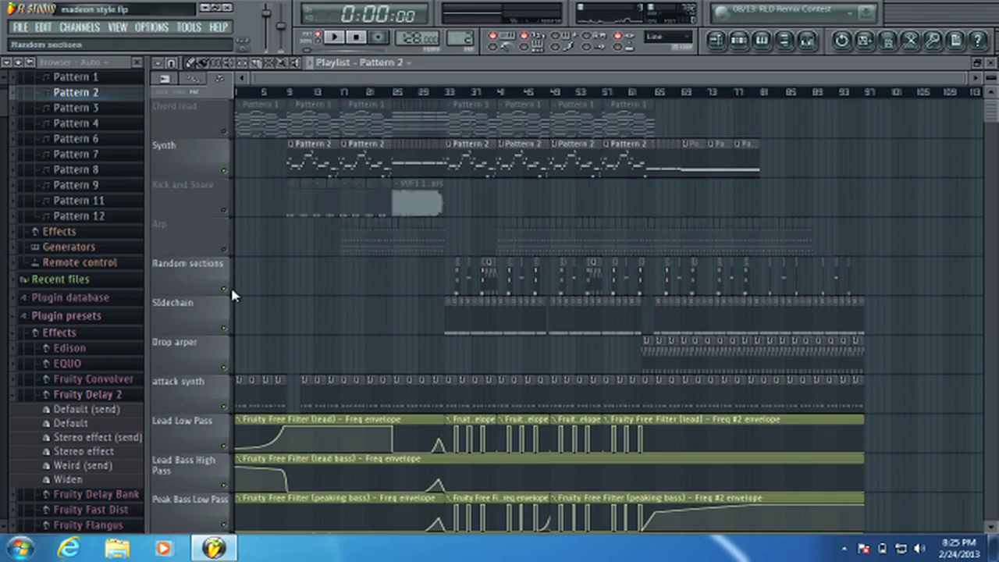
{"action": "left_click", "coordinate": [225, 288]}
{"action": "left_click", "coordinate": [226, 327]}
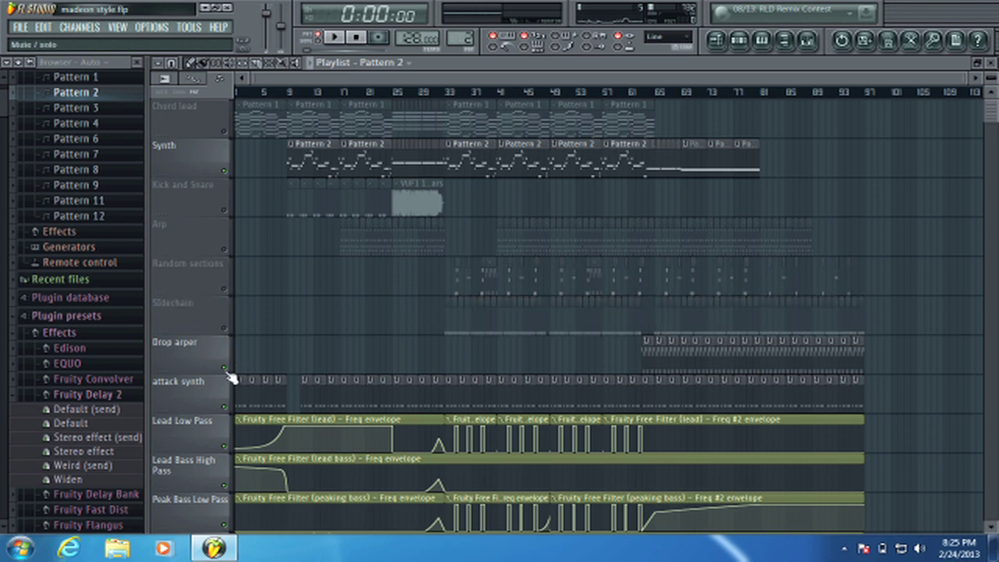
{"action": "left_click", "coordinate": [225, 367]}
{"action": "left_click", "coordinate": [226, 406]}
{"action": "scroll", "coordinate": [297, 318], "scroll_direction": "down", "scroll_amount": 5}
{"action": "scroll", "coordinate": [298, 318], "scroll_direction": "up", "scroll_amount": 5}
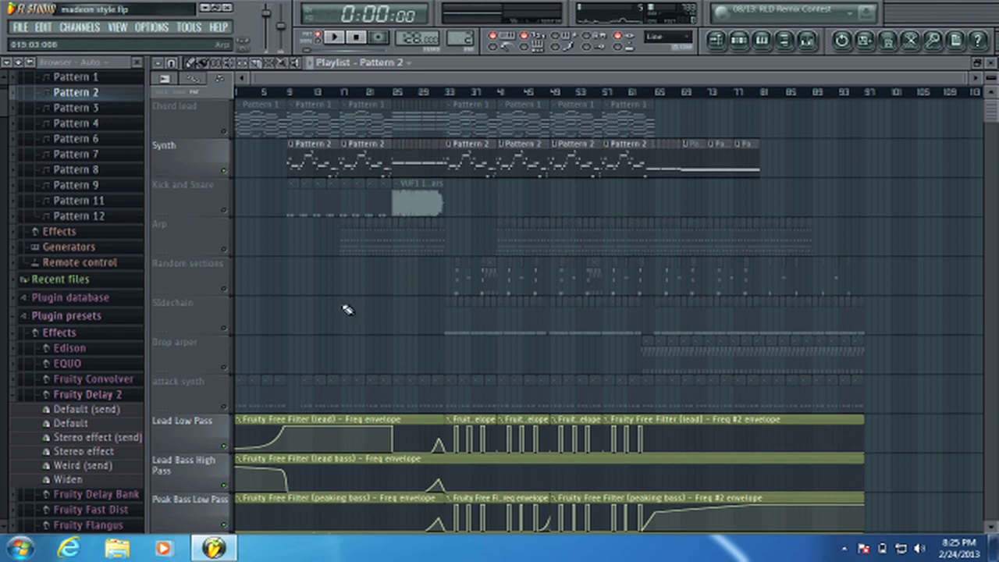
Step: Play the isolated Synth track from bar 9 in song mode, then replay it briefly from the same point
{"action": "left_click", "coordinate": [333, 37]}
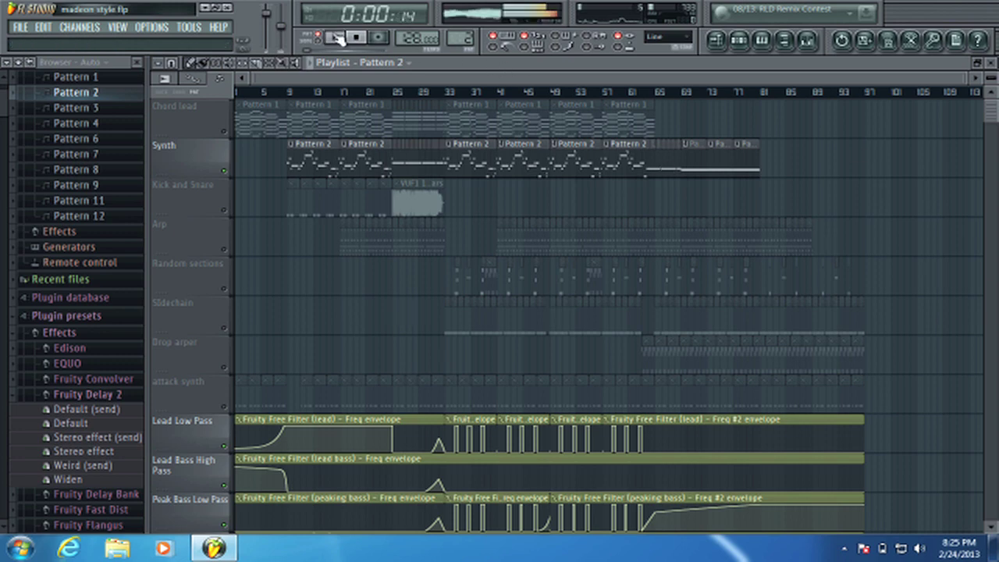
{"action": "left_click", "coordinate": [289, 93]}
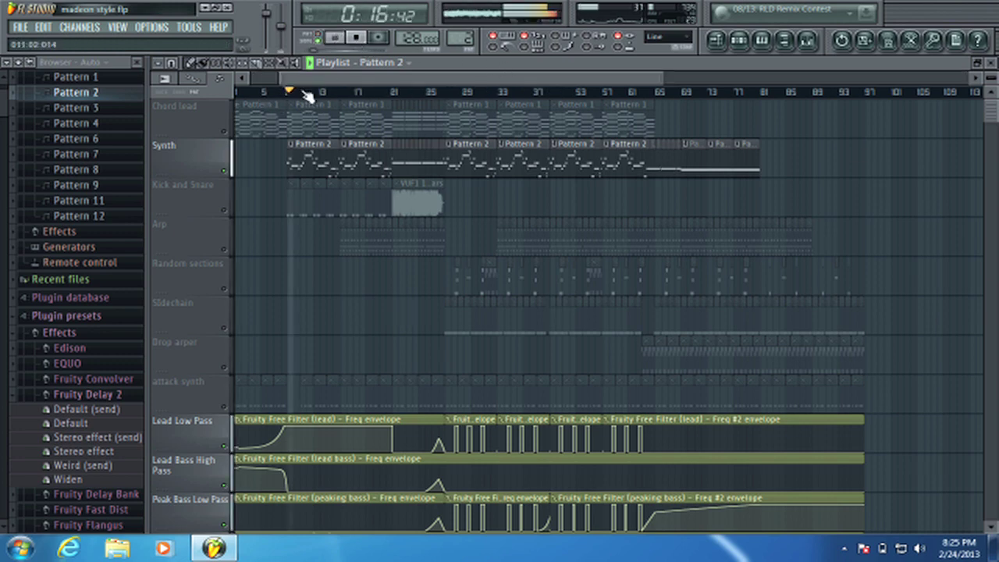
{"action": "scroll", "coordinate": [308, 96], "scroll_direction": "up", "scroll_amount": 3}
{"action": "scroll", "coordinate": [430, 246], "scroll_direction": "down", "scroll_amount": 3}
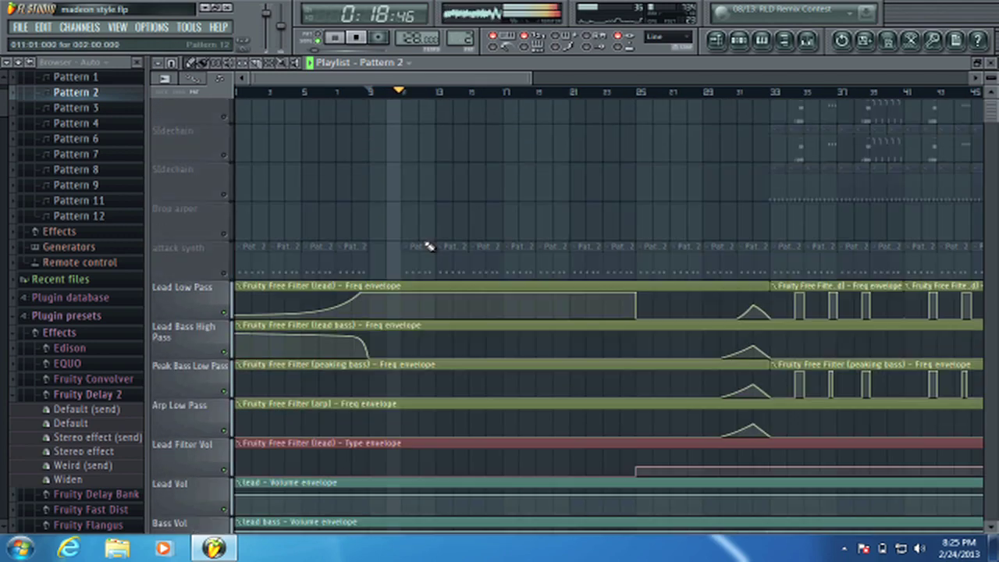
{"action": "scroll", "coordinate": [428, 246], "scroll_direction": "up", "scroll_amount": 3}
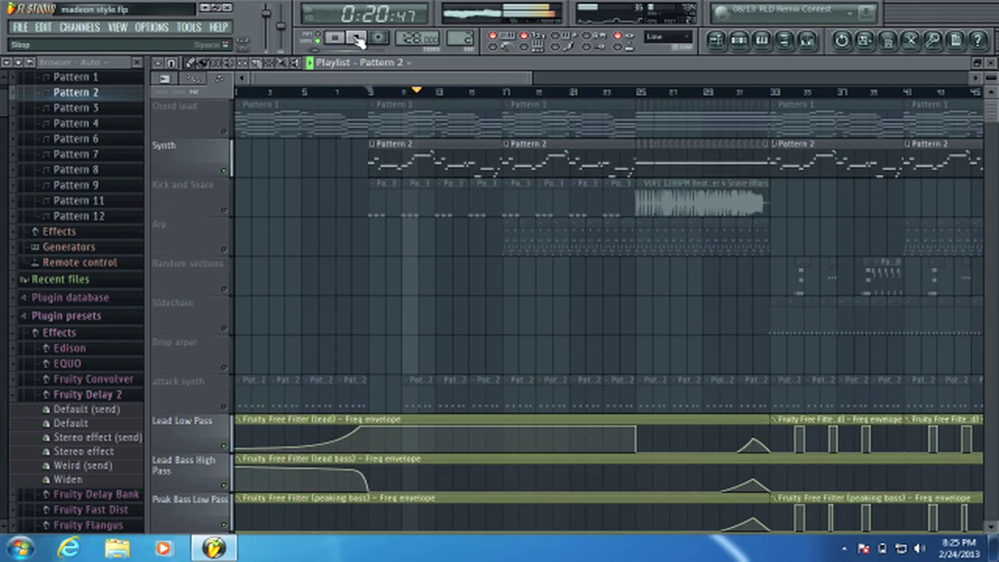
{"action": "left_click", "coordinate": [357, 39]}
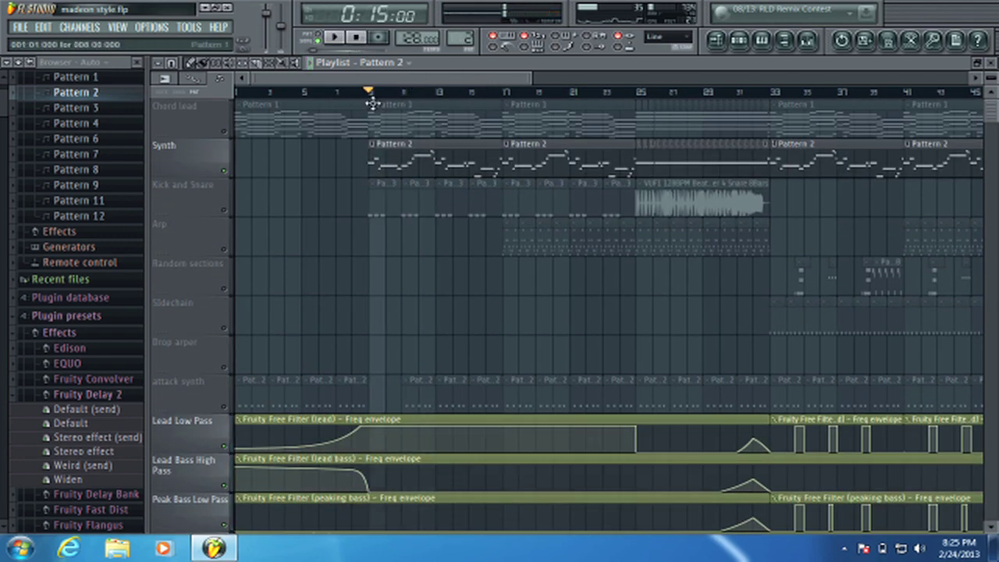
{"action": "scroll", "coordinate": [372, 100], "scroll_direction": "up", "scroll_amount": 4}
{"action": "left_click", "coordinate": [334, 37]}
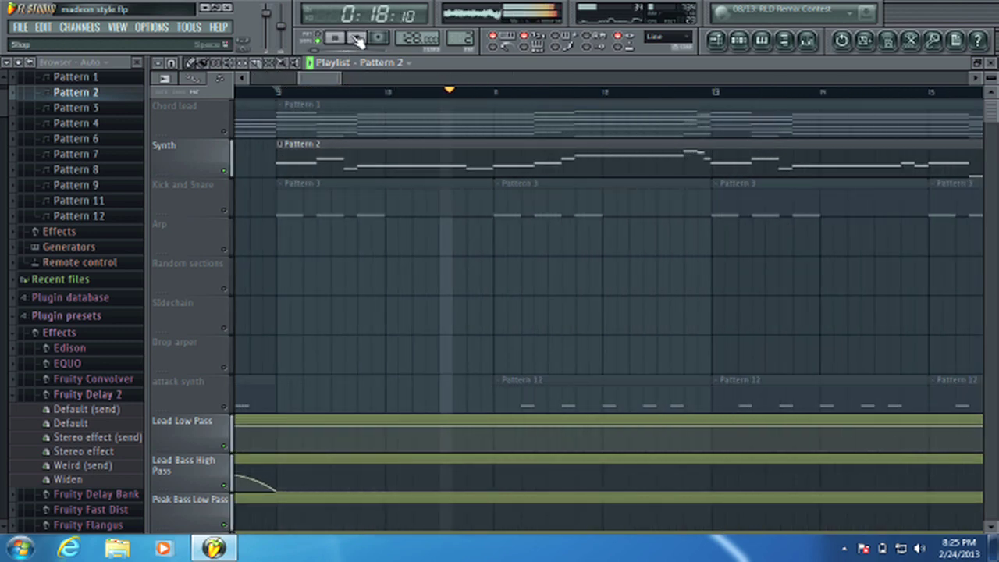
{"action": "left_click", "coordinate": [357, 39]}
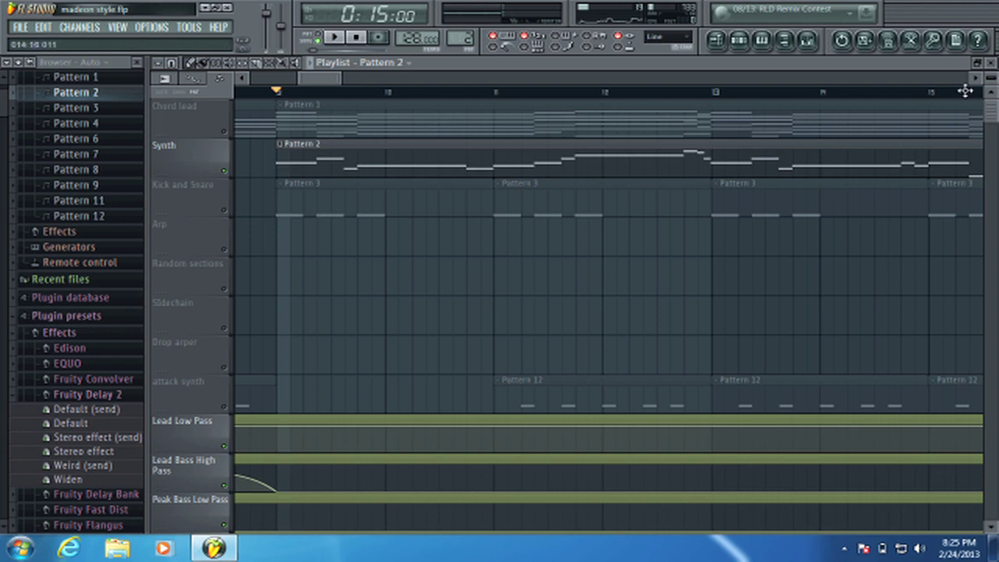
Step: Locate the VIBRATO-DEPTH envelopes for Massive #5, #2 and #4 at bar 9 and play that section briefly
{"action": "scroll", "coordinate": [831, 96], "scroll_direction": "down", "scroll_amount": 3}
{"action": "scroll", "coordinate": [687, 251], "scroll_direction": "down", "scroll_amount": 9}
{"action": "scroll", "coordinate": [619, 136], "scroll_direction": "up", "scroll_amount": 1}
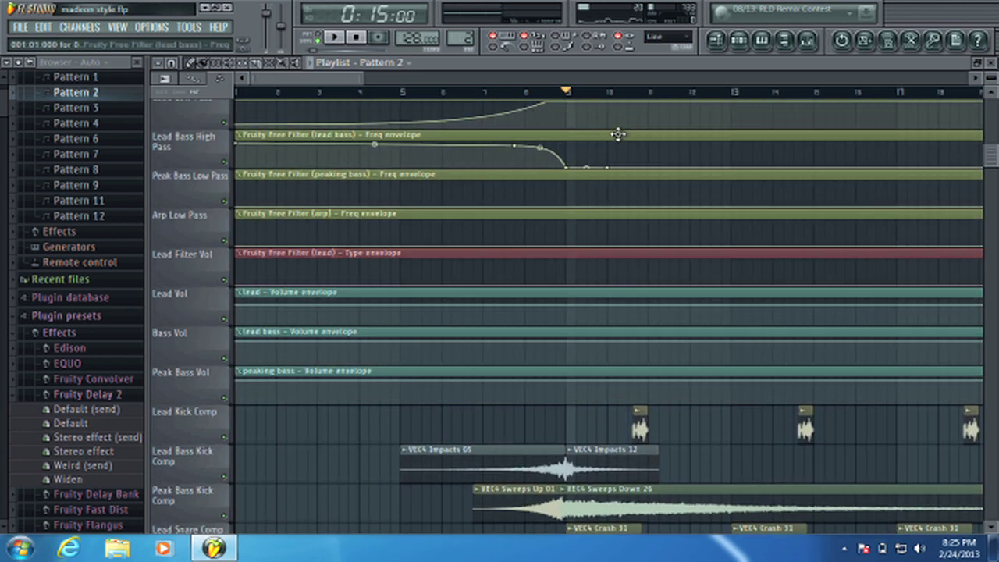
{"action": "scroll", "coordinate": [605, 100], "scroll_direction": "down", "scroll_amount": 3}
{"action": "scroll", "coordinate": [578, 204], "scroll_direction": "down", "scroll_amount": 8}
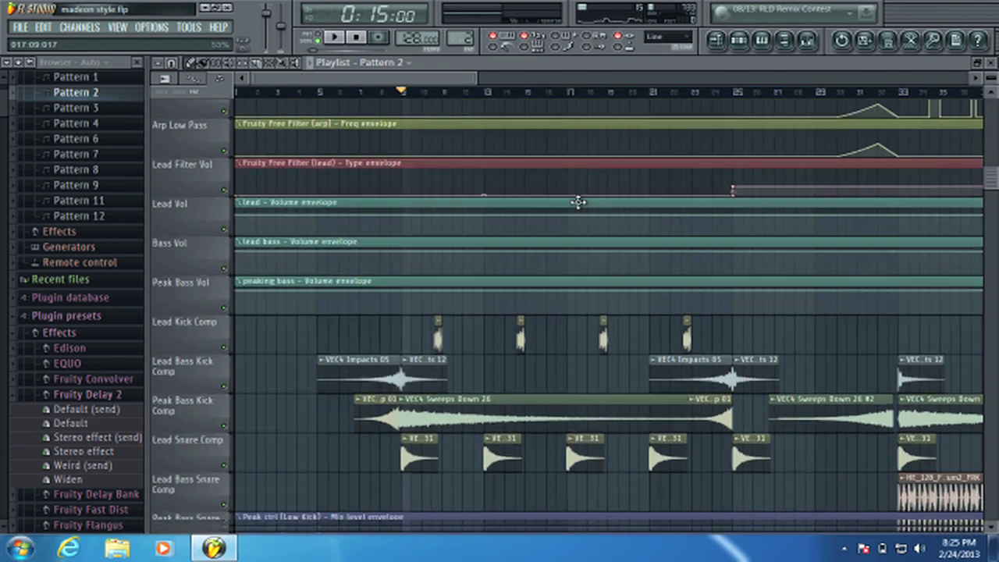
{"action": "scroll", "coordinate": [578, 206], "scroll_direction": "up", "scroll_amount": 1}
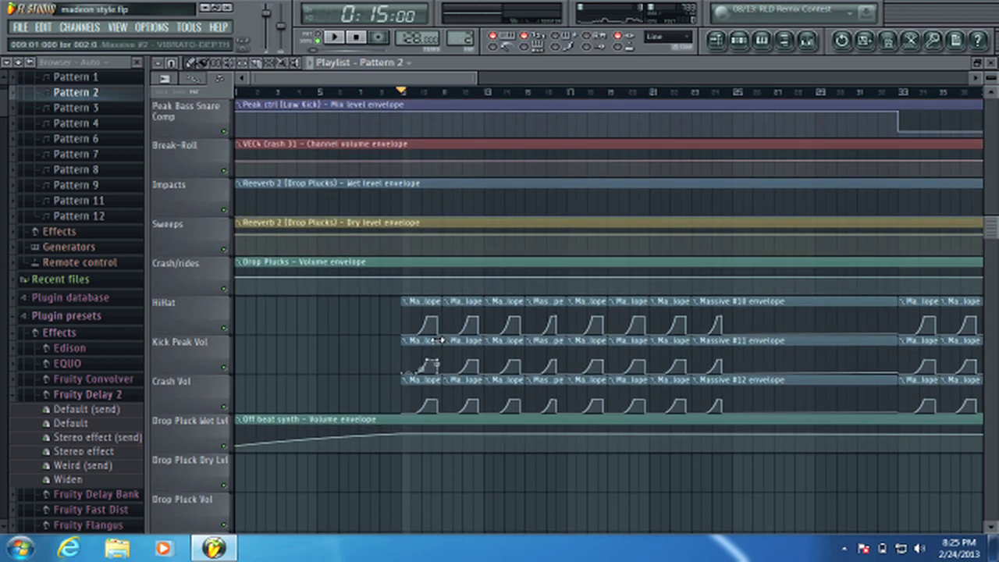
{"action": "scroll", "coordinate": [437, 94], "scroll_direction": "up", "scroll_amount": 4}
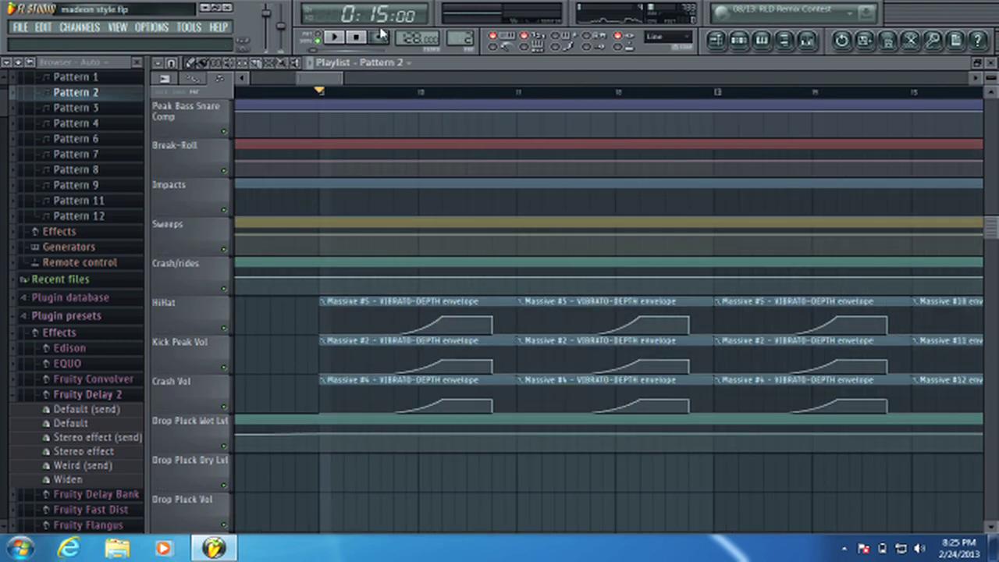
{"action": "left_click", "coordinate": [343, 38]}
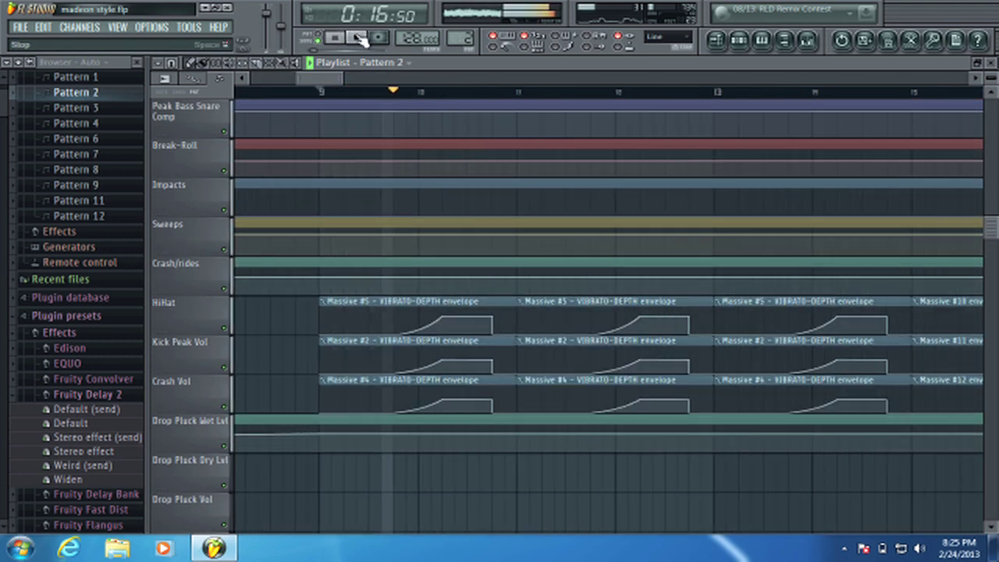
{"action": "scroll", "coordinate": [357, 39], "scroll_direction": "down", "scroll_amount": 3}
{"action": "left_click", "coordinate": [357, 39]}
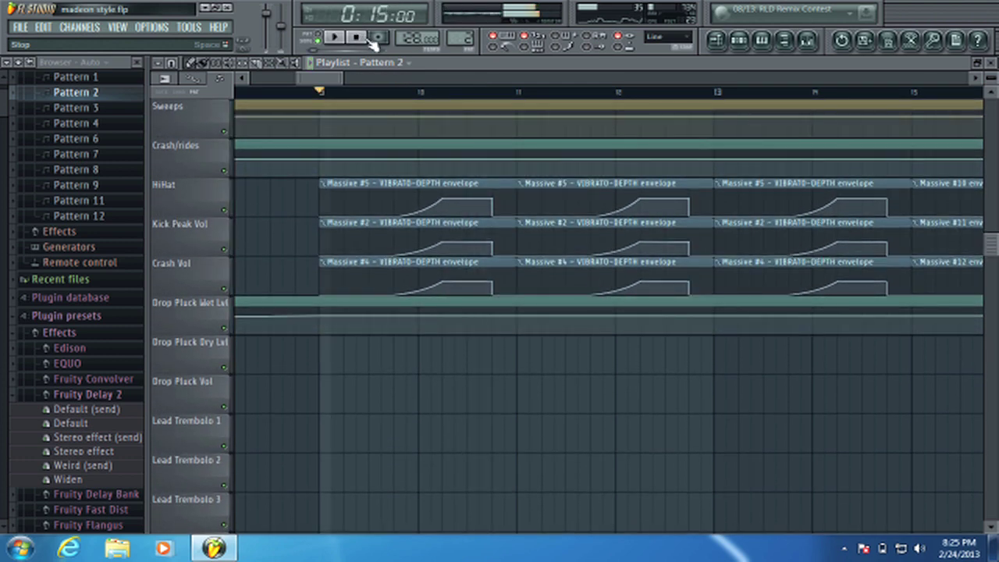
Step: Close the Playlist and bring Pattern 2's Massive #5, #2 and #4 channels into view in the step sequencer
{"action": "scroll", "coordinate": [731, 236], "scroll_direction": "up", "scroll_amount": 11}
{"action": "scroll", "coordinate": [730, 236], "scroll_direction": "up", "scroll_amount": 6}
{"action": "scroll", "coordinate": [698, 96], "scroll_direction": "down", "scroll_amount": 4}
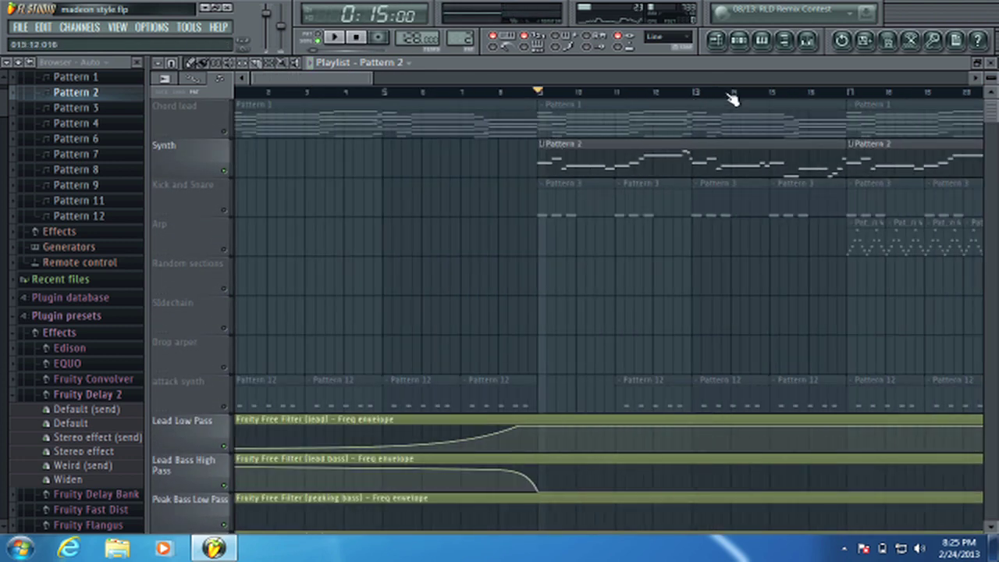
{"action": "left_click", "coordinate": [990, 62]}
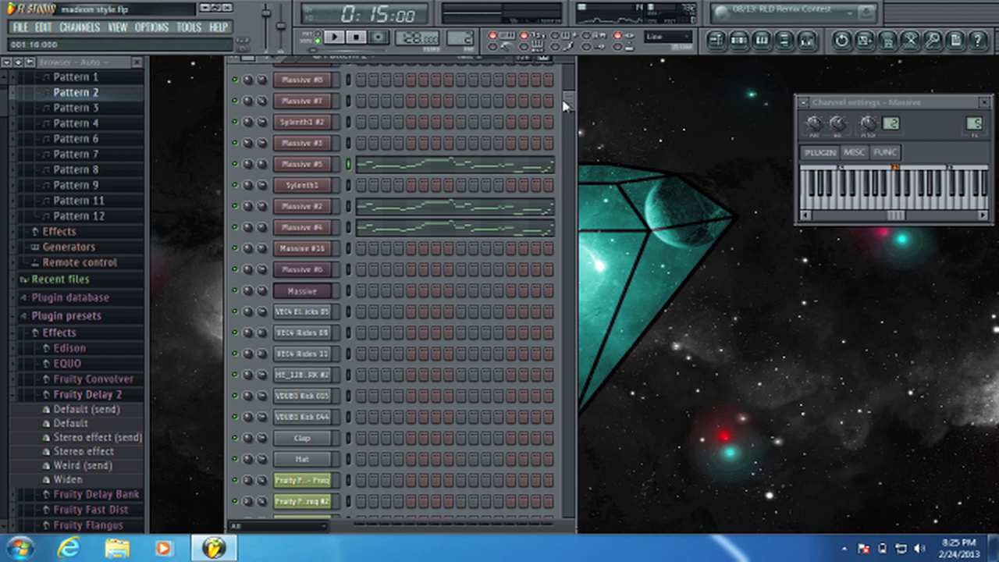
{"action": "left_click_drag", "start_coordinate": [566, 105], "coordinate": [570, 120]}
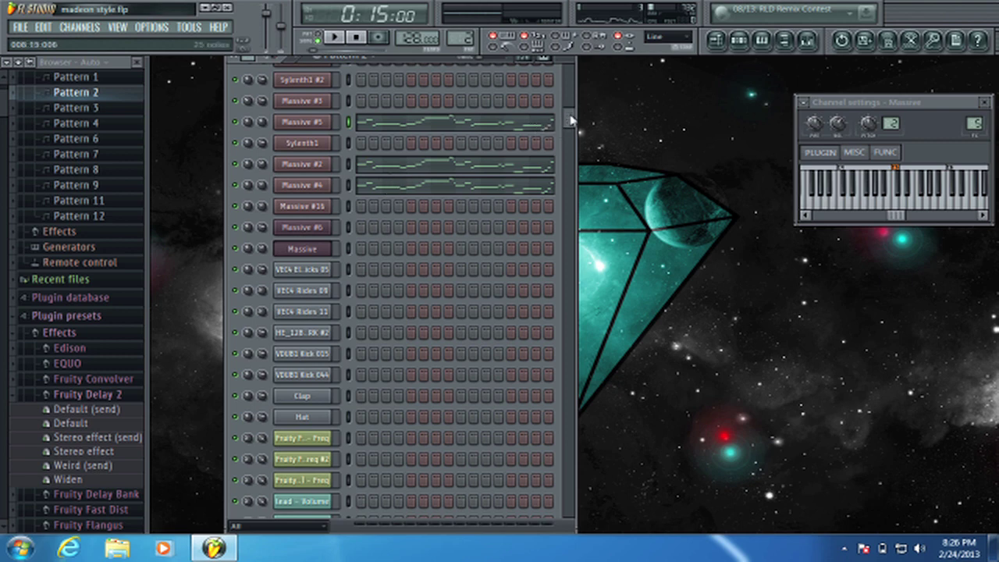
Step: Play a short section of Pattern 2 with its Massive #5, #2 and #4 channels in view
{"action": "left_click_drag", "start_coordinate": [570, 119], "coordinate": [570, 123]}
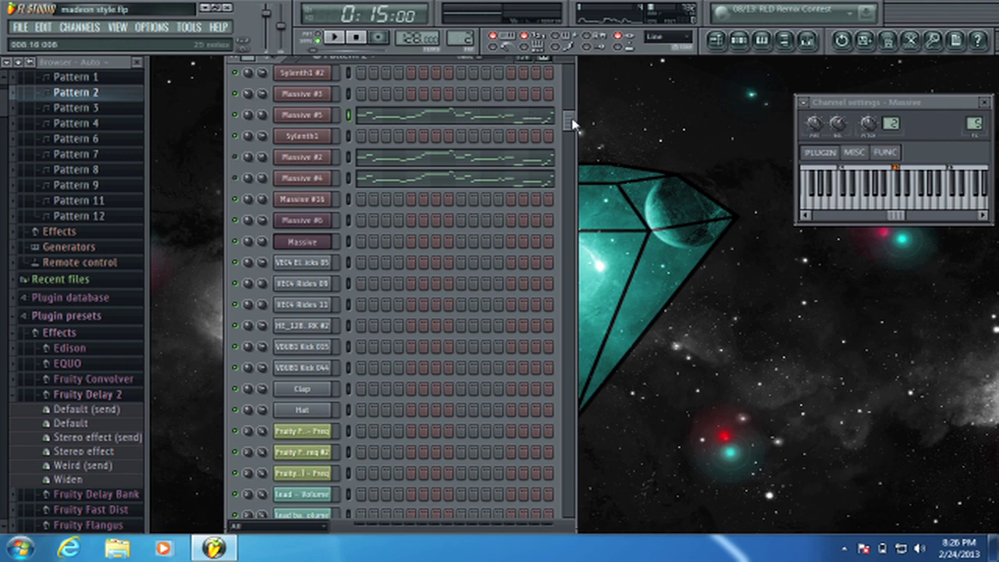
{"action": "left_click_drag", "start_coordinate": [572, 124], "coordinate": [573, 114]}
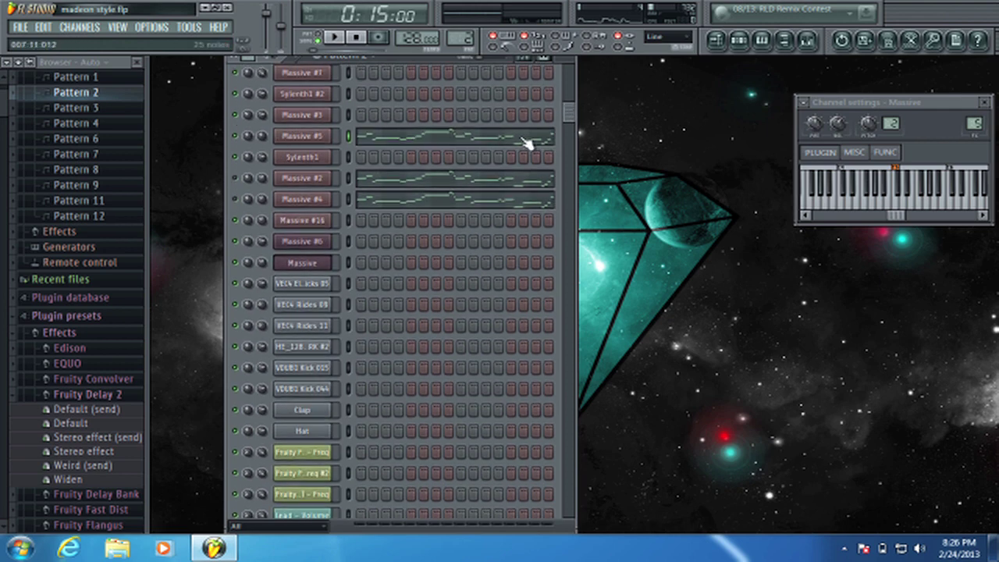
{"action": "left_click", "coordinate": [333, 37]}
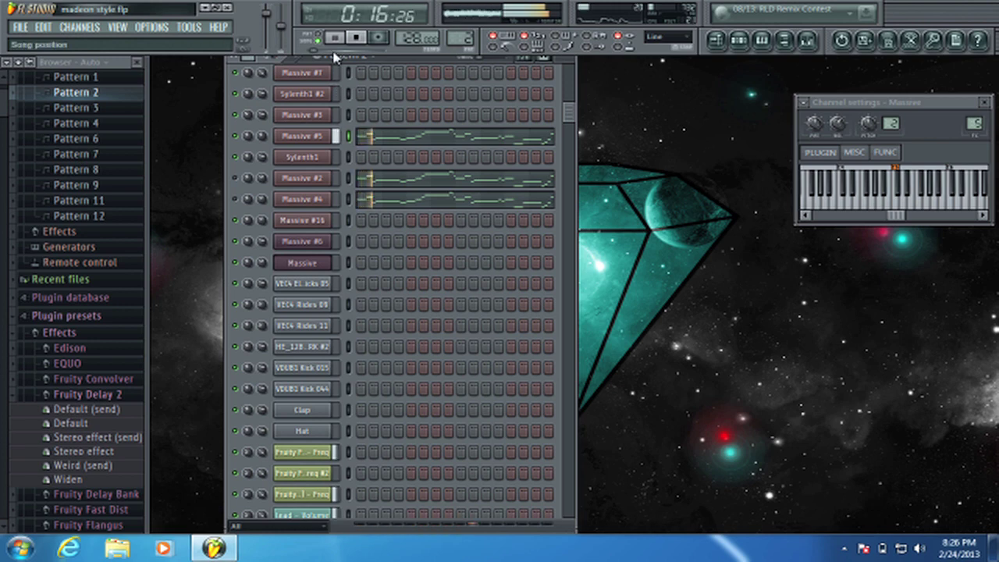
{"action": "key", "text": "space"}
Step: Show Massive #5's MADEON FINALE preset with a brief playback and close its synth window
{"action": "left_click", "coordinate": [304, 139]}
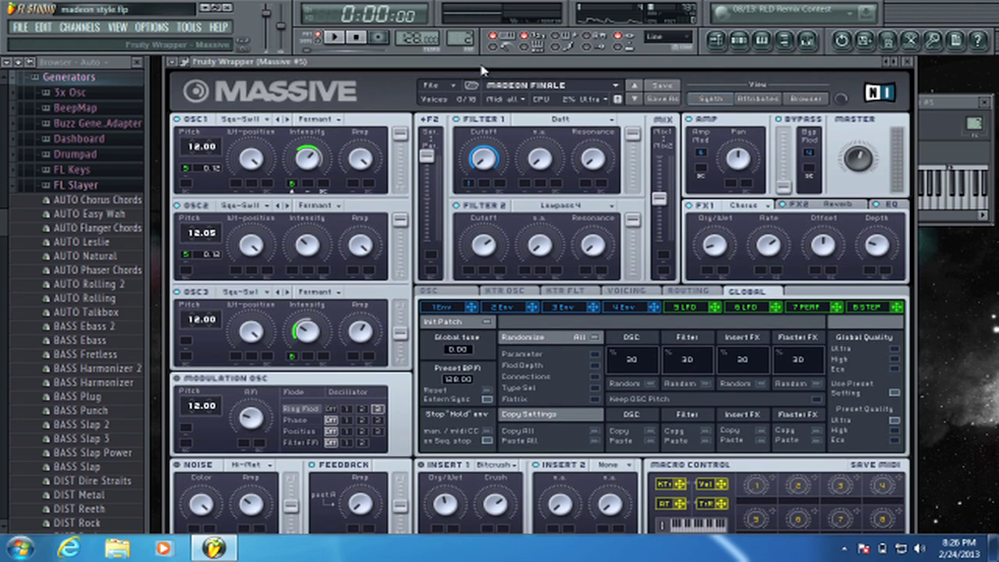
{"action": "left_click_drag", "start_coordinate": [481, 64], "coordinate": [481, 71]}
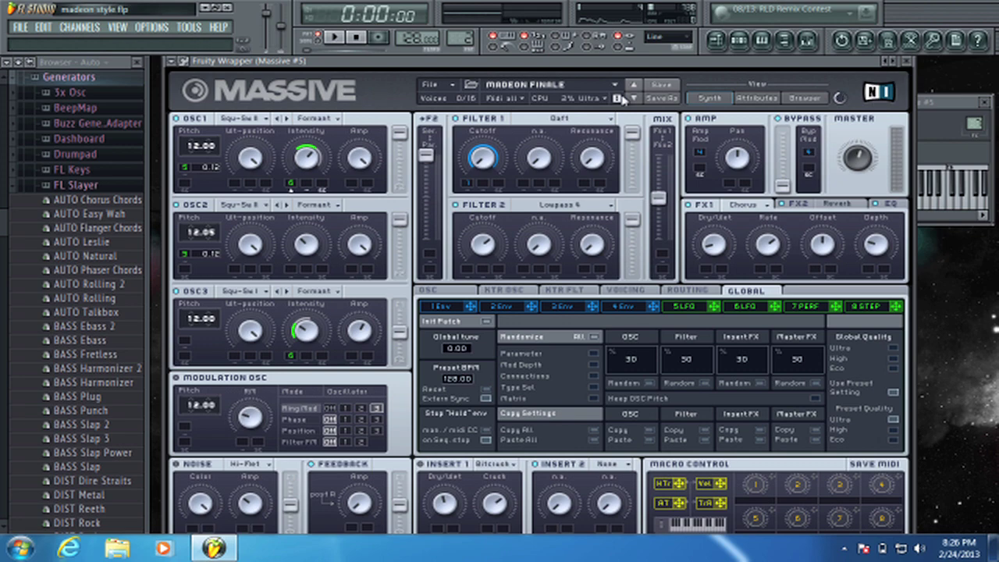
{"action": "left_click", "coordinate": [349, 39]}
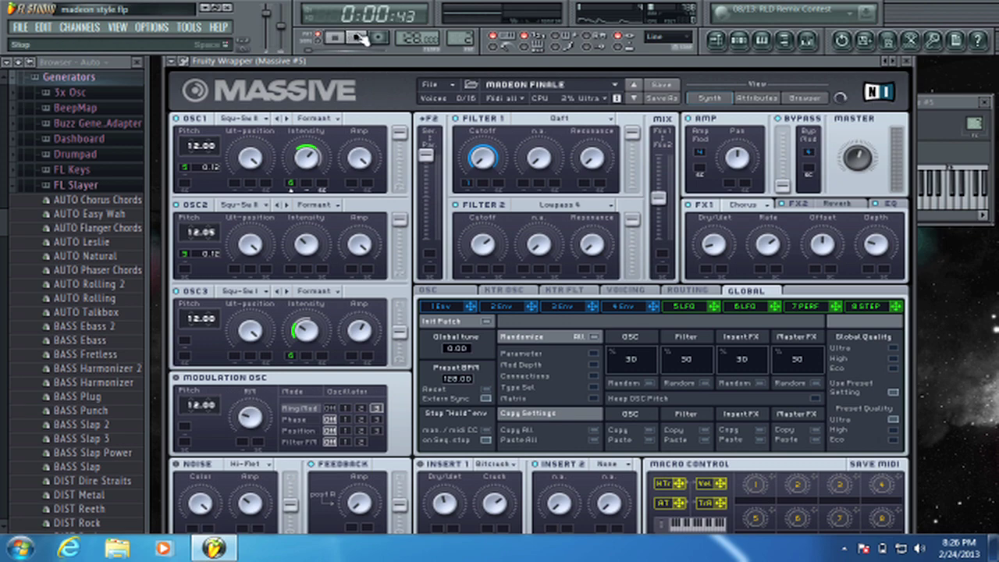
{"action": "left_click", "coordinate": [906, 61]}
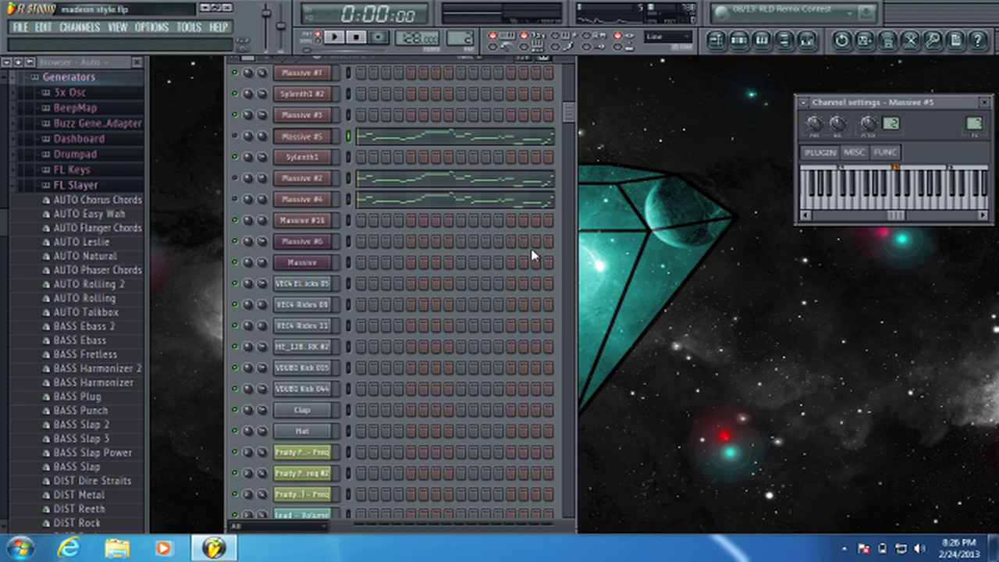
Step: Isolate the Massive #5 channel and play it while viewing the peaking bass track in the mixer
{"action": "left_click", "coordinate": [241, 140]}
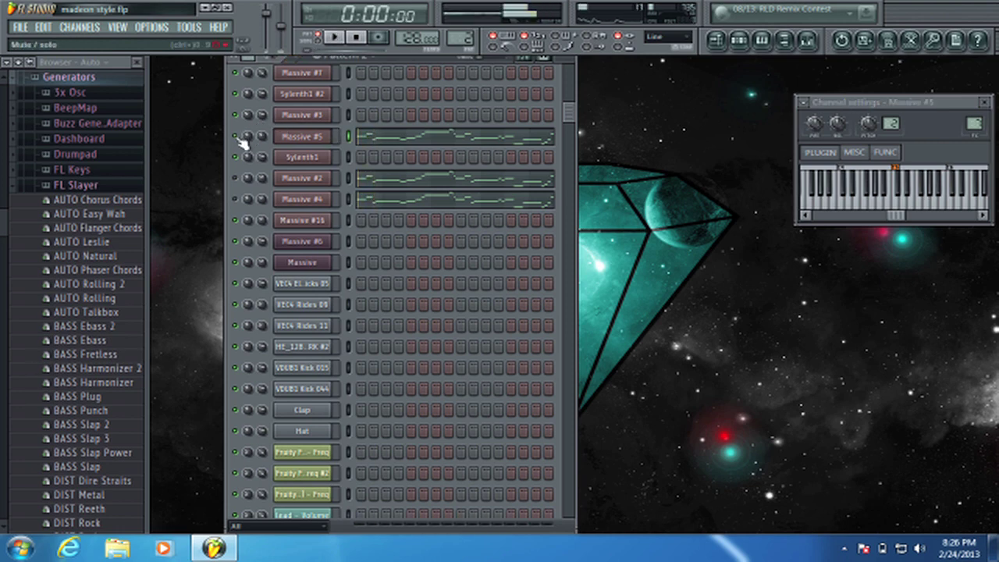
{"action": "left_click", "coordinate": [807, 39]}
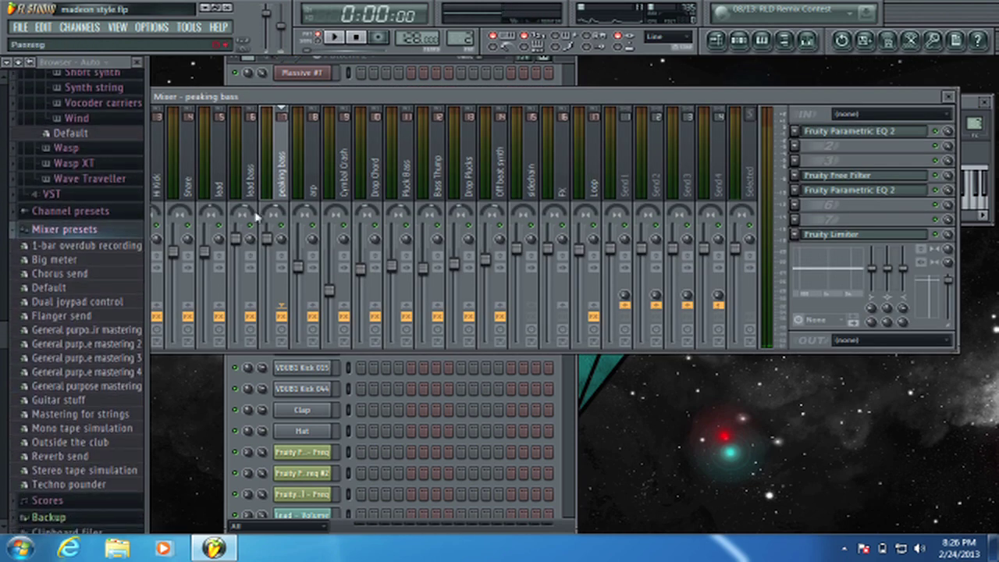
{"action": "key", "text": "space"}
{"action": "key", "text": "space"}
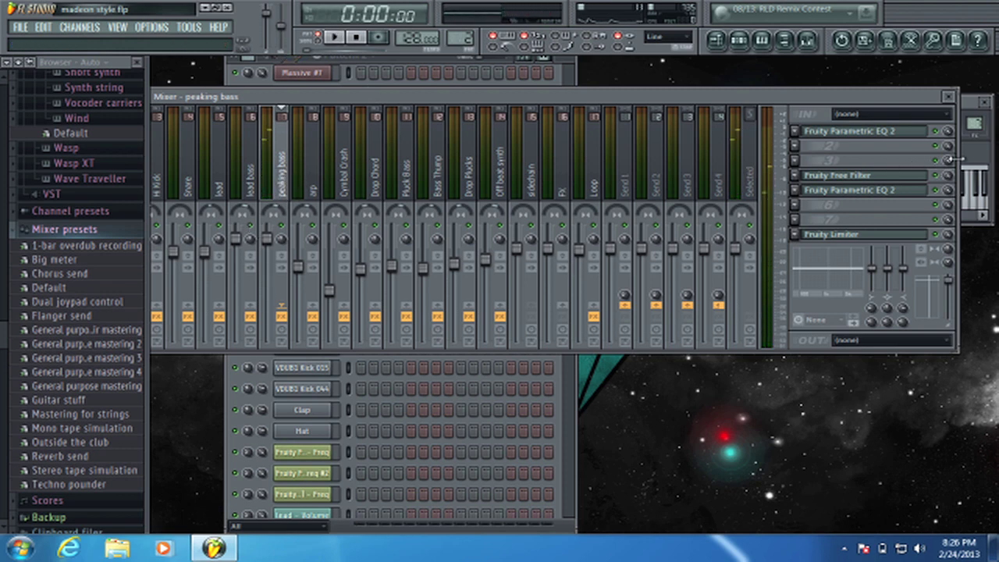
{"action": "key", "text": "space"}
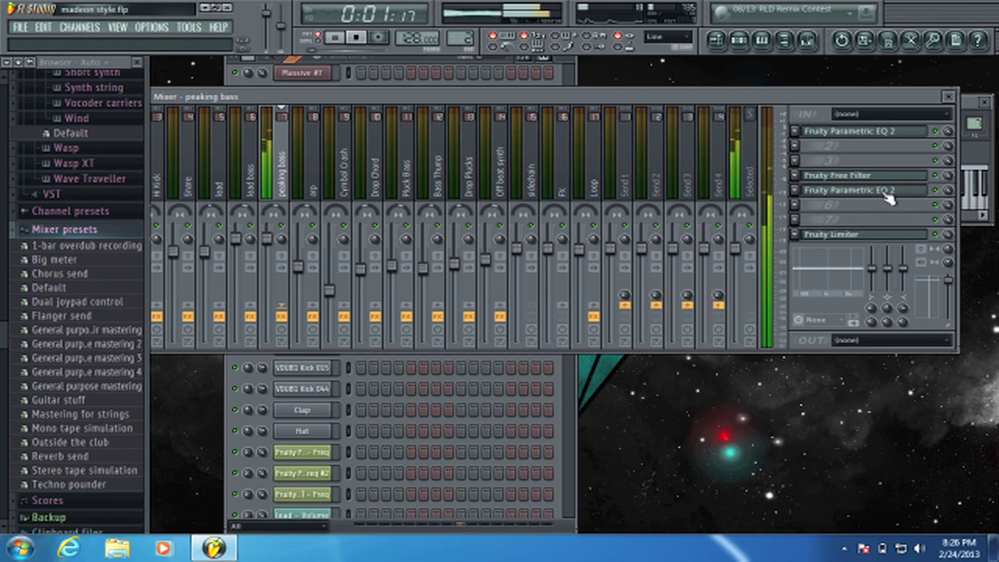
Step: Examine the Fruity Limiter and both Fruity Parametric EQ 2 effects on the peaking bass track, and close the mixer
{"action": "left_click", "coordinate": [847, 233]}
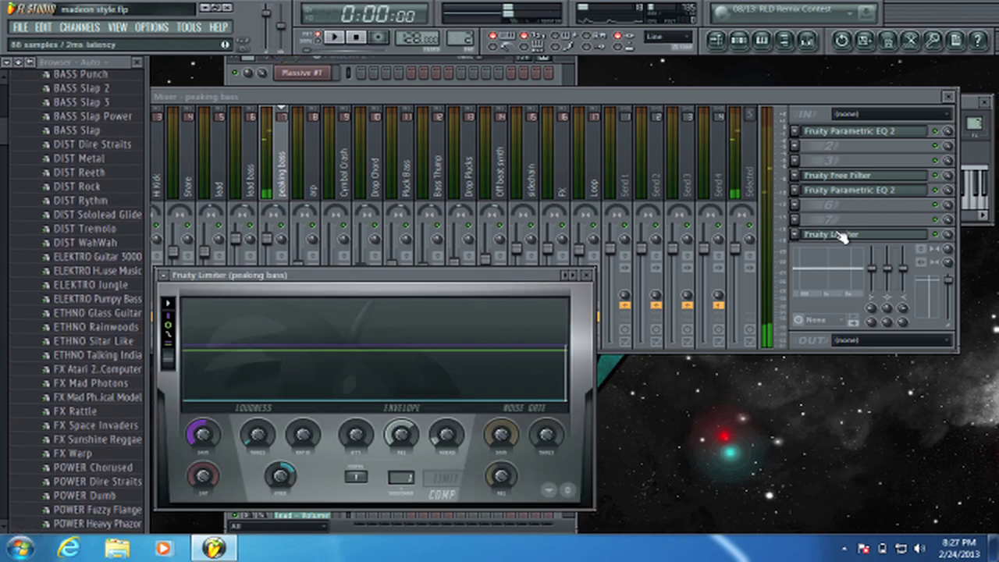
{"action": "left_click", "coordinate": [589, 278]}
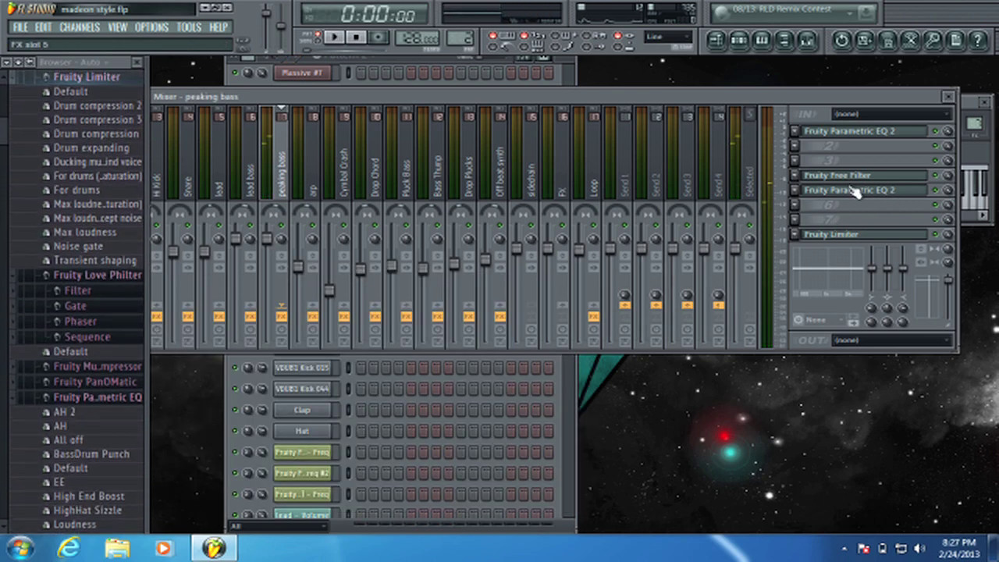
{"action": "left_click", "coordinate": [857, 191]}
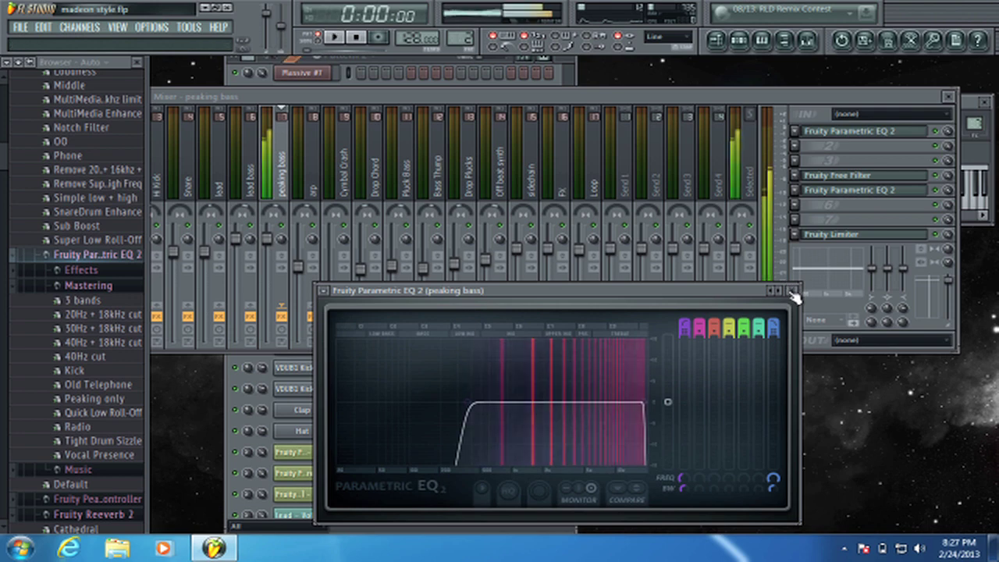
{"action": "left_click", "coordinate": [793, 292]}
{"action": "left_click", "coordinate": [833, 133]}
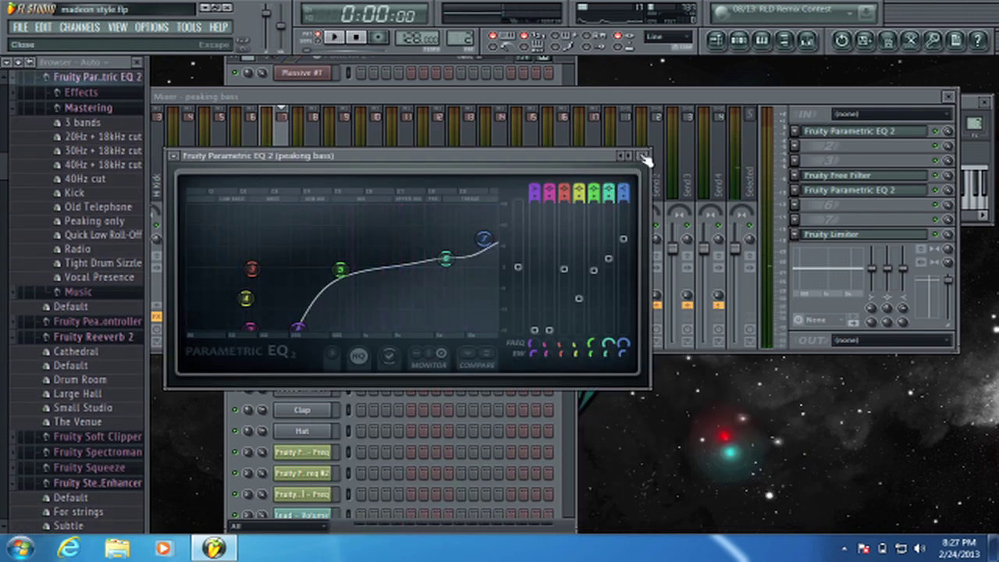
{"action": "left_click", "coordinate": [644, 157]}
{"action": "key", "text": "Escape"}
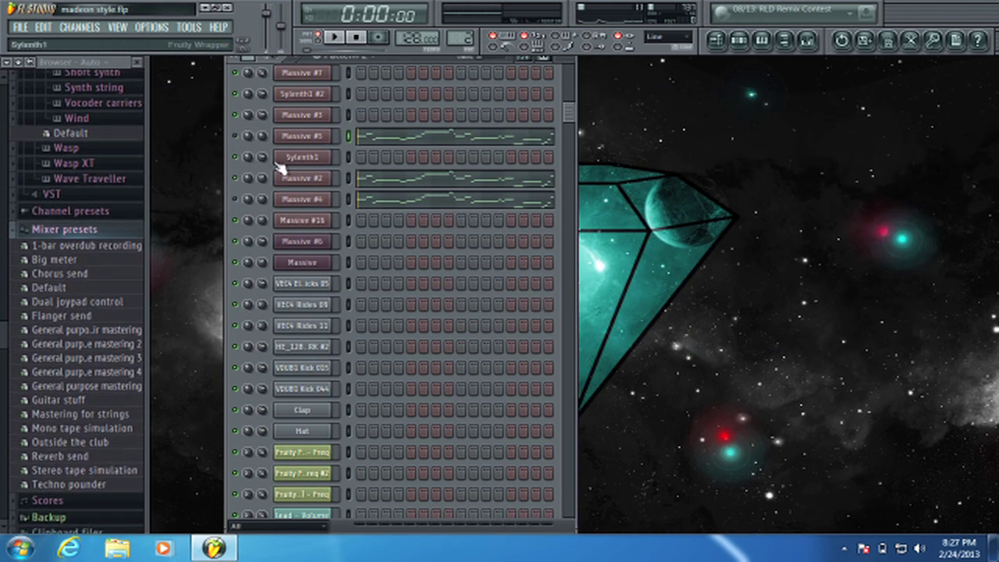
Step: Play Massive #2 alone, show its 1 Env envelope in the synth, and replay the sound briefly
{"action": "key", "text": "space"}
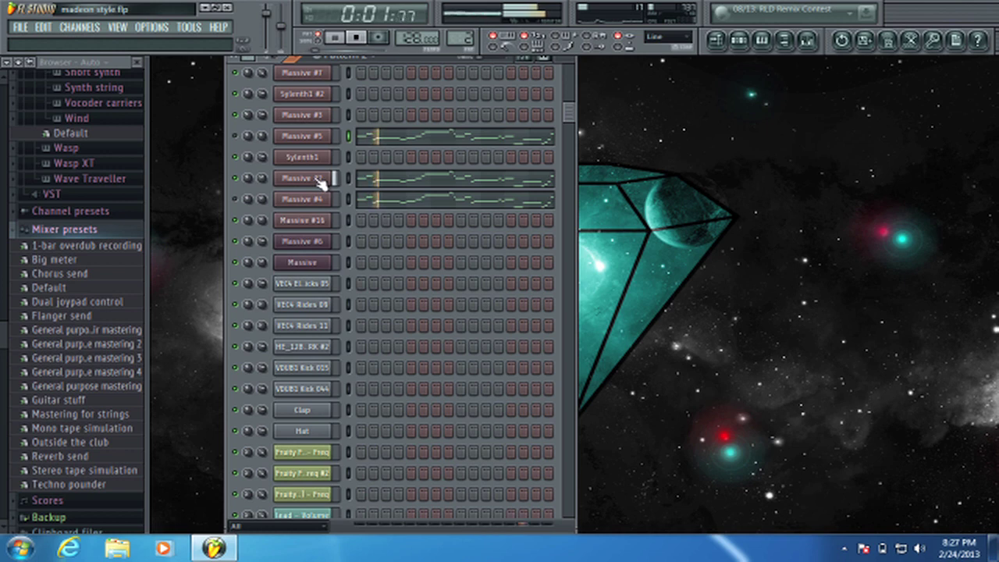
{"action": "key", "text": "space"}
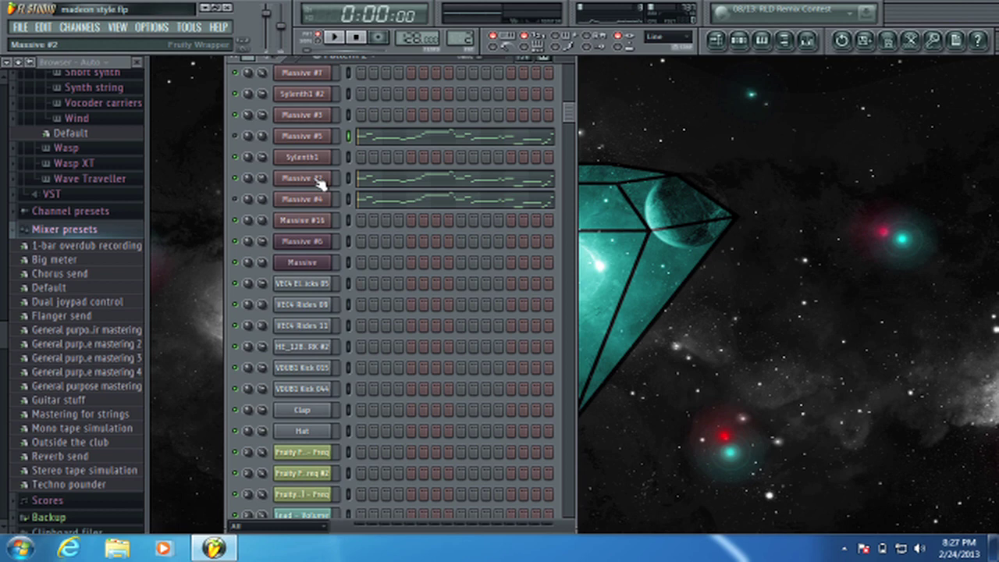
{"action": "left_click", "coordinate": [319, 180]}
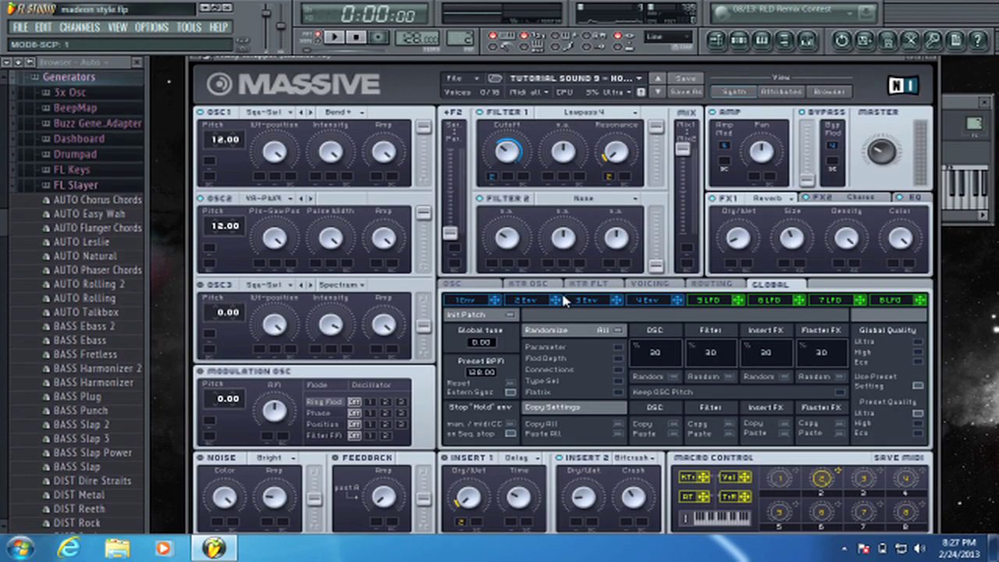
{"action": "left_click", "coordinate": [637, 303]}
{"action": "left_click", "coordinate": [467, 301]}
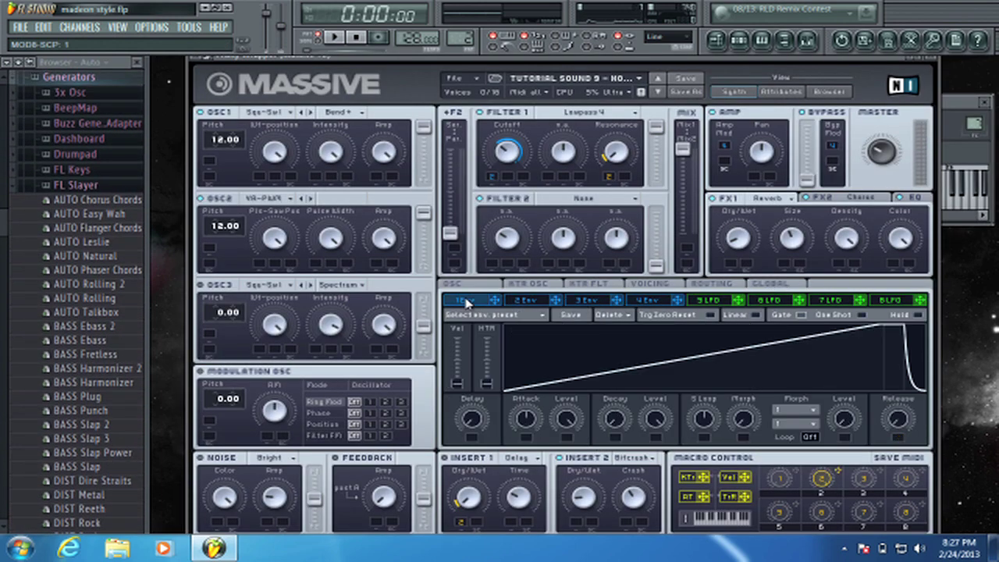
{"action": "key", "text": "space"}
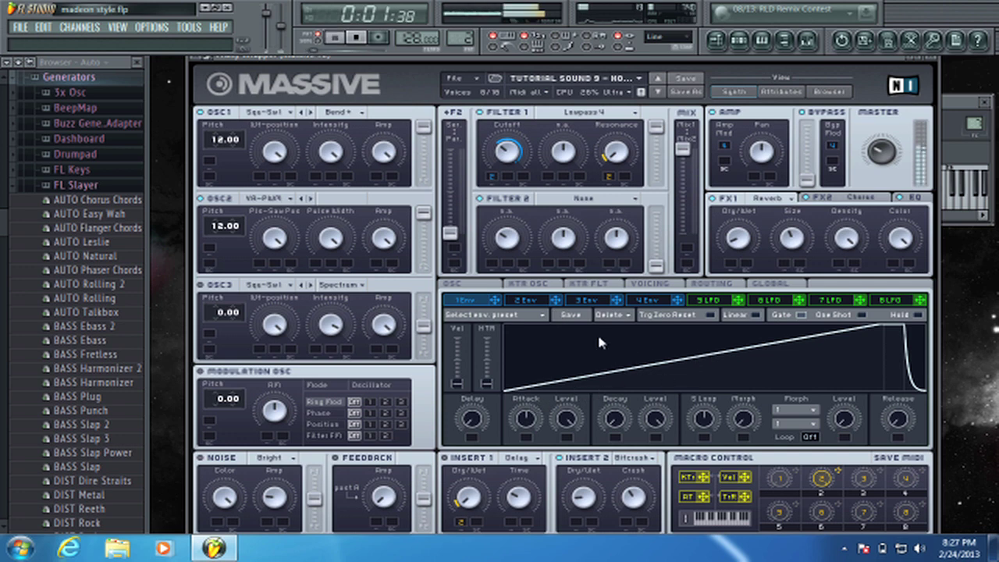
{"action": "key", "text": "space"}
Step: Show Massive #2's 2 Env envelope, play it briefly, and replay the melody with the synth windows closed
{"action": "left_click", "coordinate": [541, 303]}
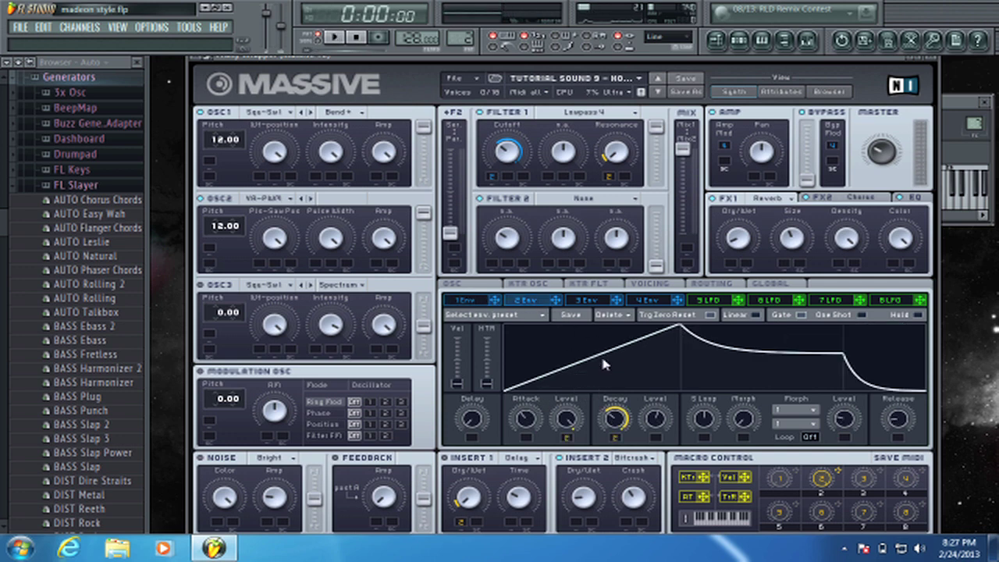
{"action": "key", "text": "space"}
{"action": "key", "text": "space"}
{"action": "left_click", "coordinate": [990, 128]}
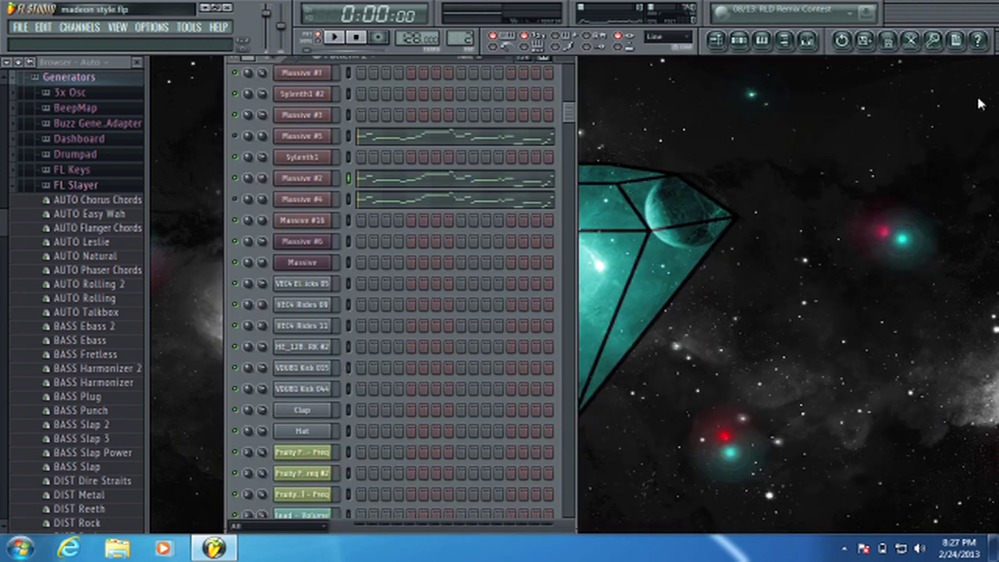
{"action": "left_click", "coordinate": [982, 104]}
{"action": "key", "text": "space"}
{"action": "key", "text": "space"}
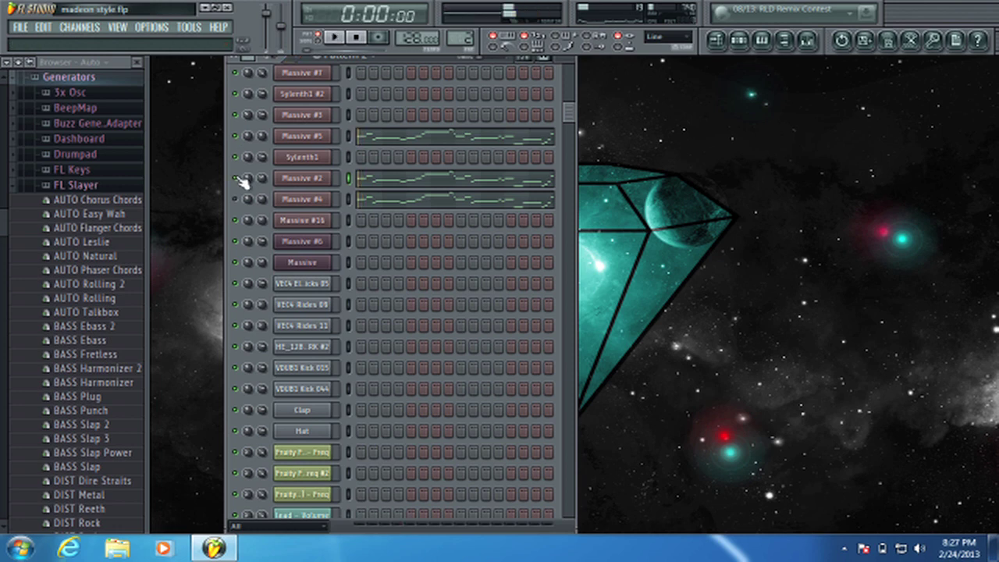
Step: Reopen Massive #2's synth for another look, close it, and play the pattern briefly
{"action": "left_click", "coordinate": [323, 178]}
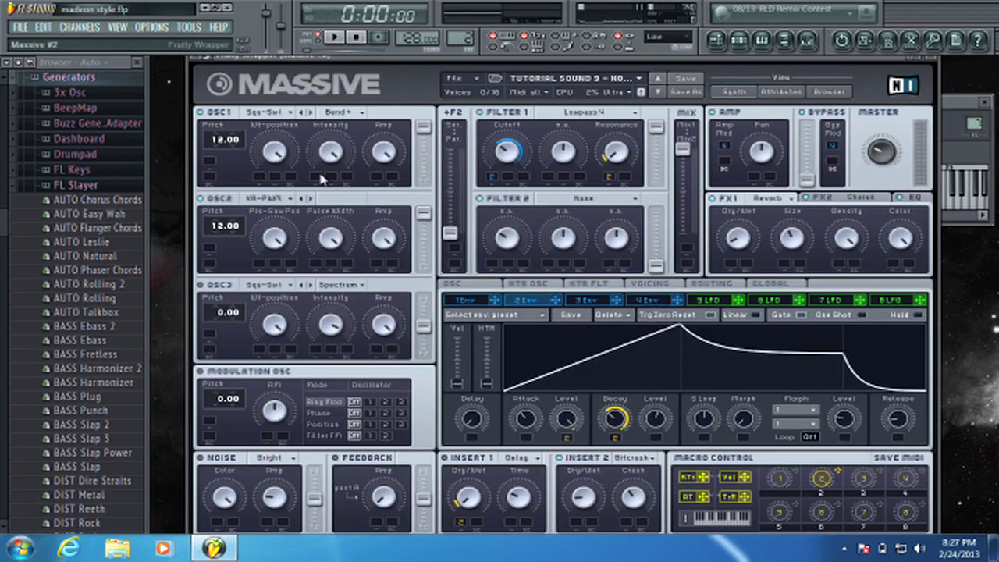
{"action": "left_click", "coordinate": [935, 60]}
{"action": "key", "text": "space"}
{"action": "key", "text": "space"}
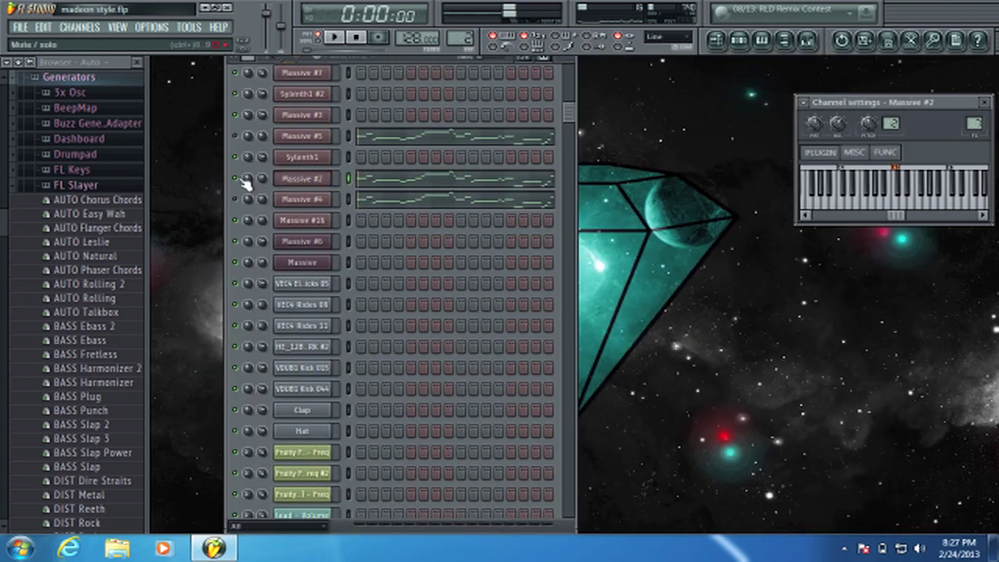
Step: Play Massive #4 alone and examine the Voicing settings of its MADEONVIBARTOSYNTH preset
{"action": "key", "text": "space"}
{"action": "key", "text": "space"}
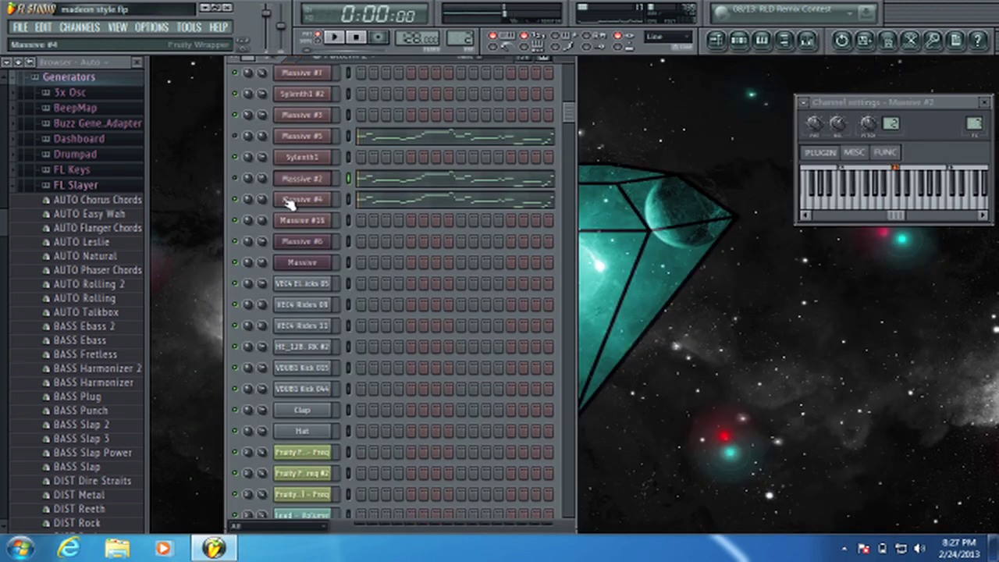
{"action": "left_click", "coordinate": [294, 201]}
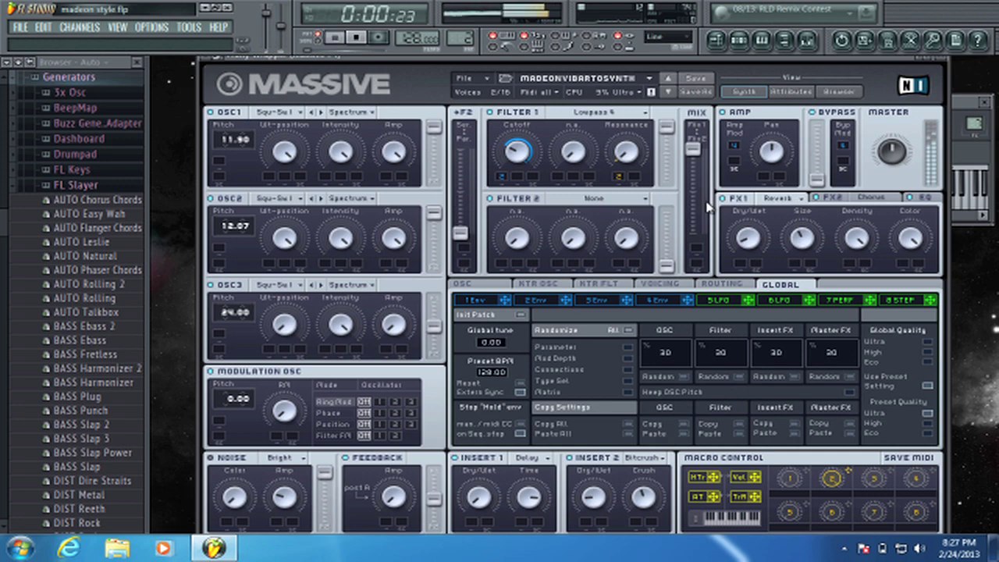
{"action": "left_click", "coordinate": [647, 285]}
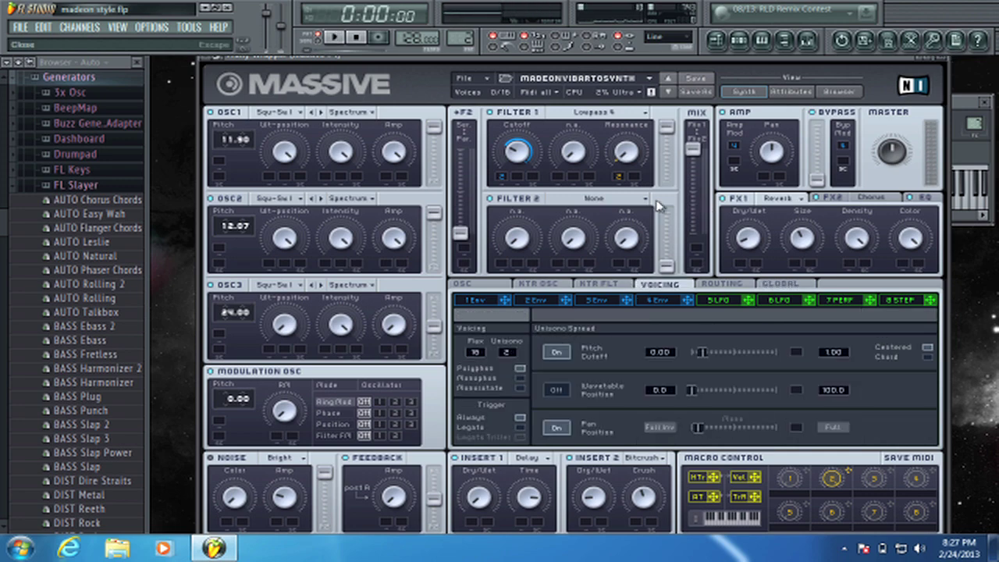
{"action": "key", "text": "Escape"}
{"action": "key", "text": "space"}
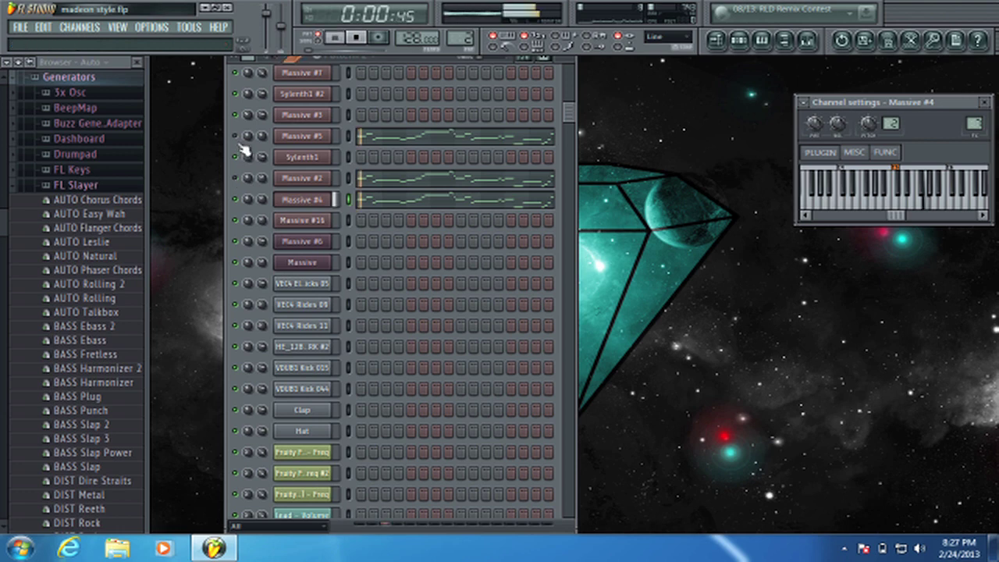
{"action": "key", "text": "space"}
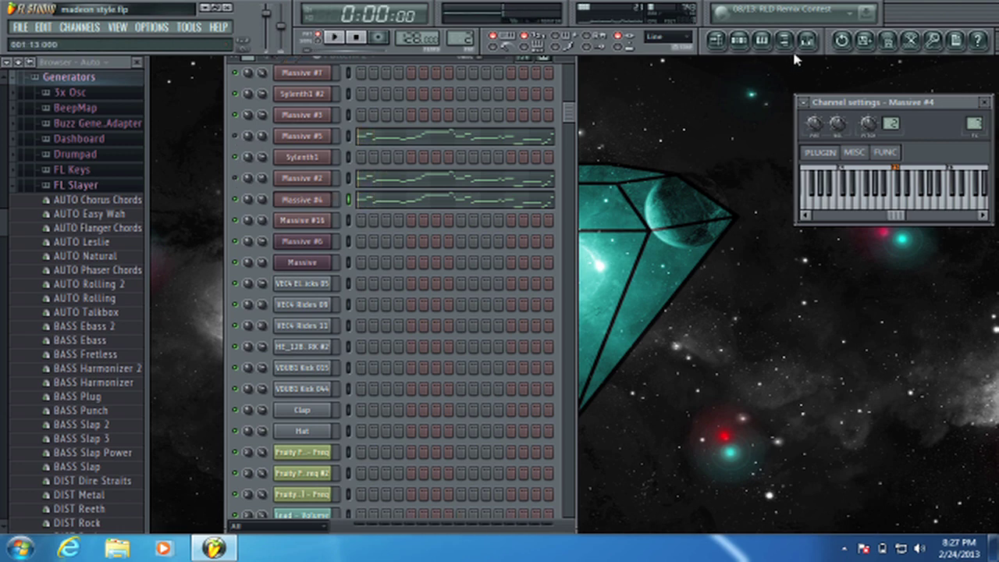
Step: Re-enable Massive #2 alongside Massive #4, then Massive #5, playing the layered melody briefly after each addition
{"action": "left_click", "coordinate": [246, 181]}
{"action": "key", "text": "space"}
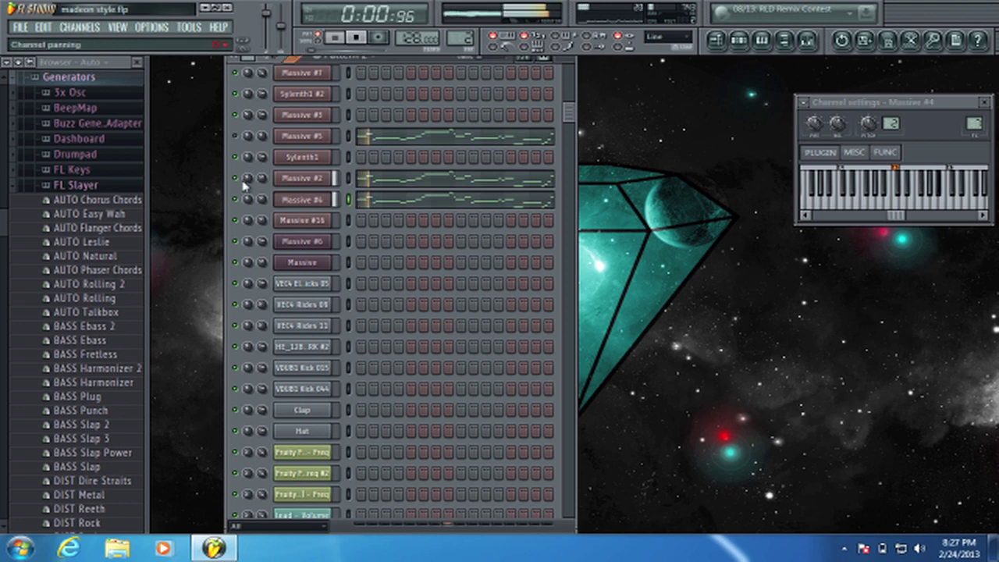
{"action": "key", "text": "space"}
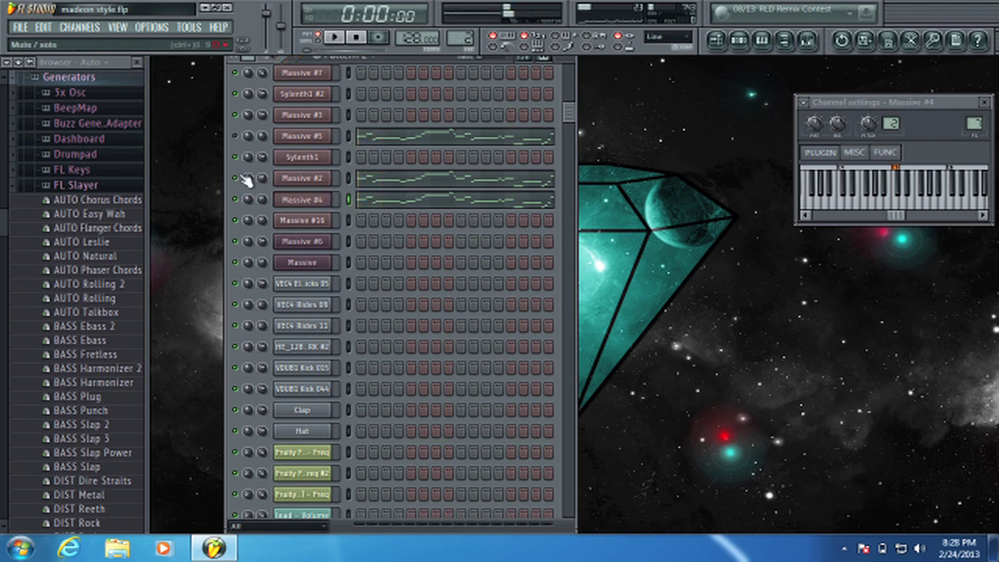
{"action": "key", "text": "space"}
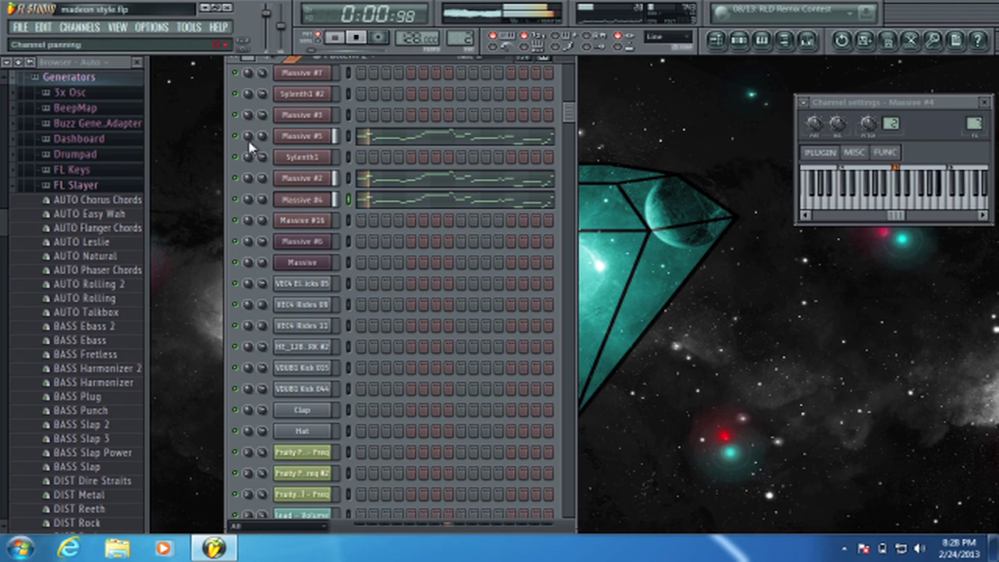
{"action": "key", "text": "space"}
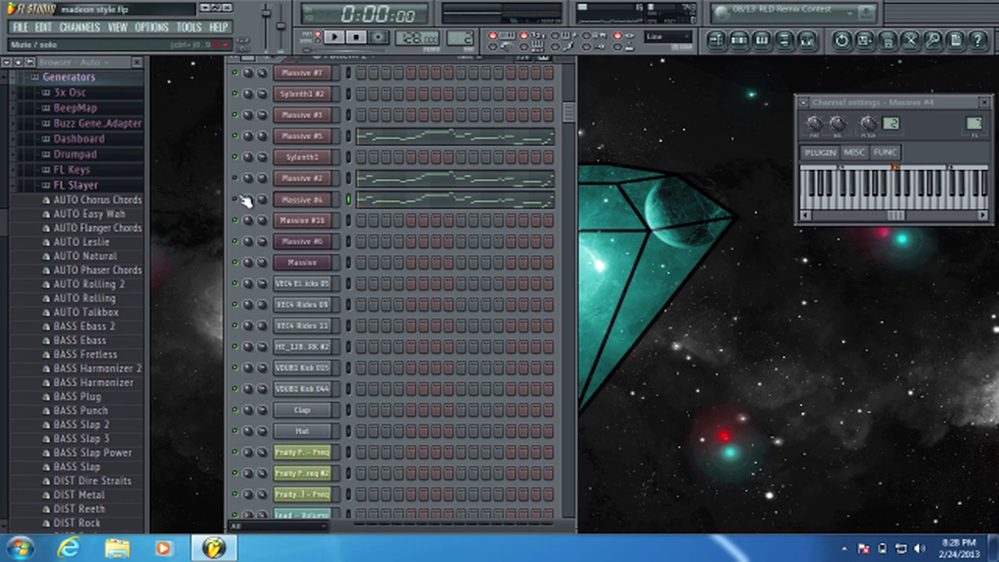
Step: Open the playlist, unmute the Chord lead track alongside Synth, and set the playback position to bar 9
{"action": "key", "text": "F5"}
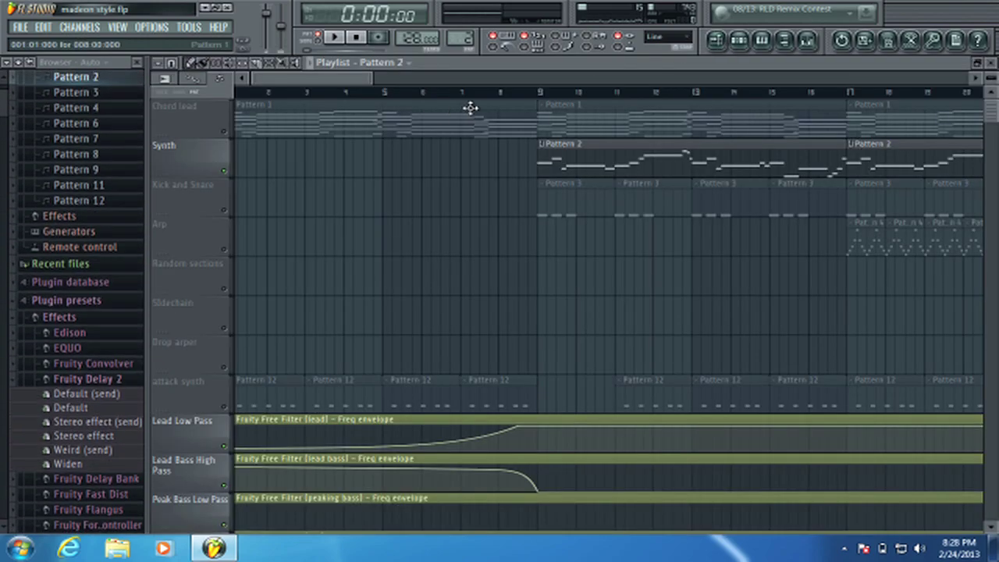
{"action": "scroll", "coordinate": [482, 94], "scroll_direction": "down", "scroll_amount": 3}
{"action": "scroll", "coordinate": [437, 99], "scroll_direction": "down", "scroll_amount": 6}
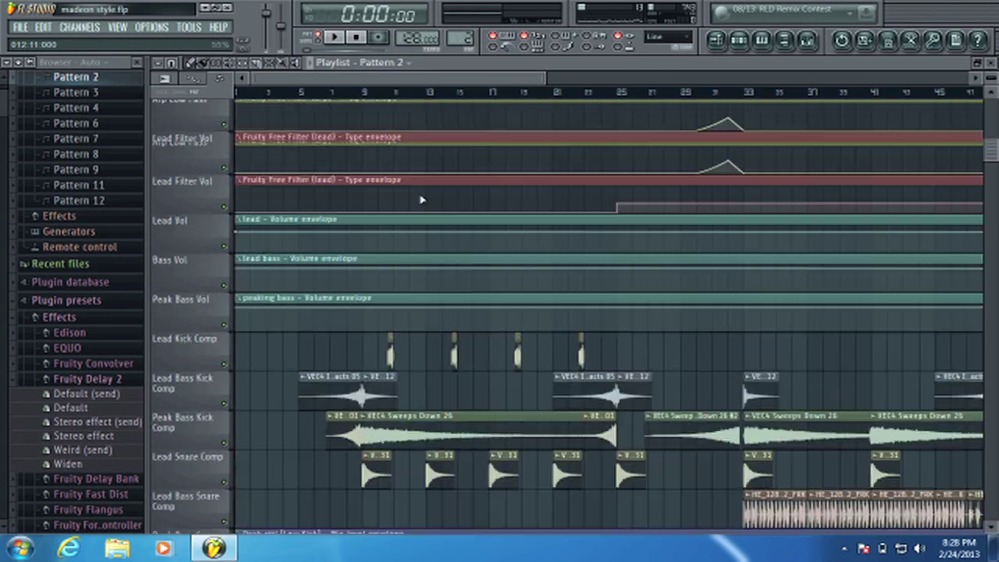
{"action": "scroll", "coordinate": [385, 103], "scroll_direction": "up", "scroll_amount": 6}
{"action": "scroll", "coordinate": [374, 101], "scroll_direction": "down", "scroll_amount": 3}
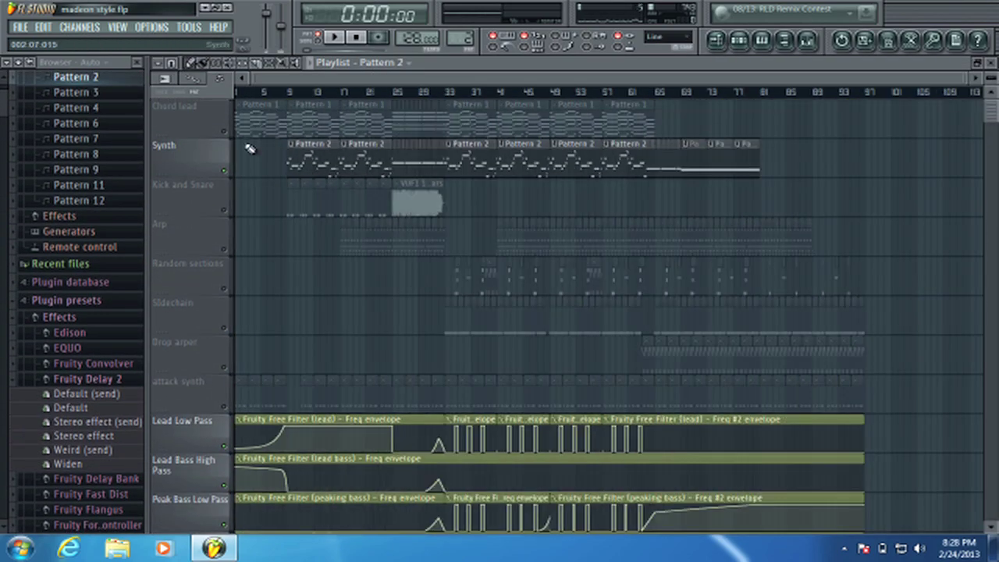
{"action": "left_click", "coordinate": [225, 131]}
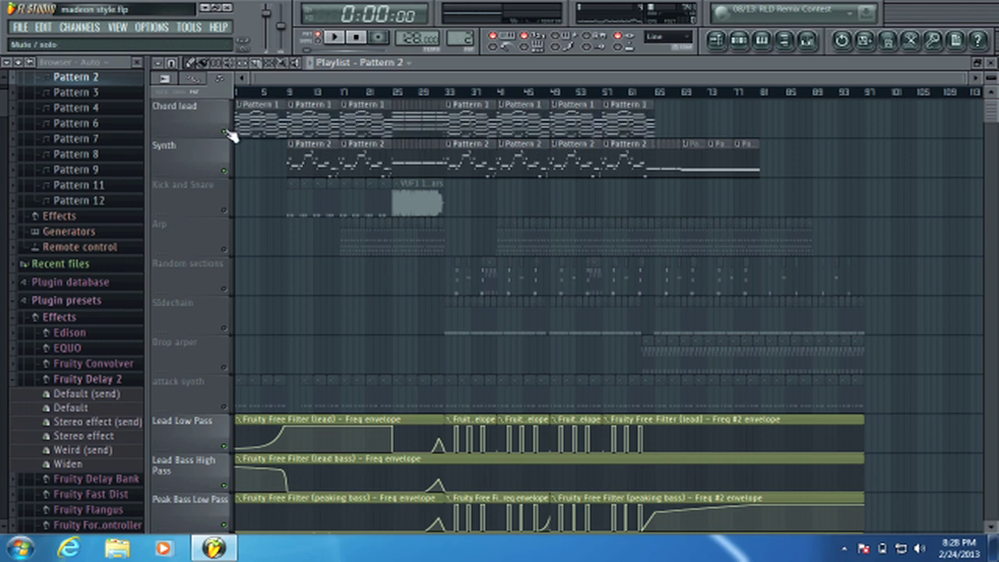
{"action": "left_click_drag", "start_coordinate": [290, 97], "coordinate": [288, 93]}
Step: Mute the Lead Kick Comp, Lead Bass Kick Comp, Peak Bass Kick Comp and Lead Snare Comp playlist tracks
{"action": "scroll", "coordinate": [274, 240], "scroll_direction": "down", "scroll_amount": 10}
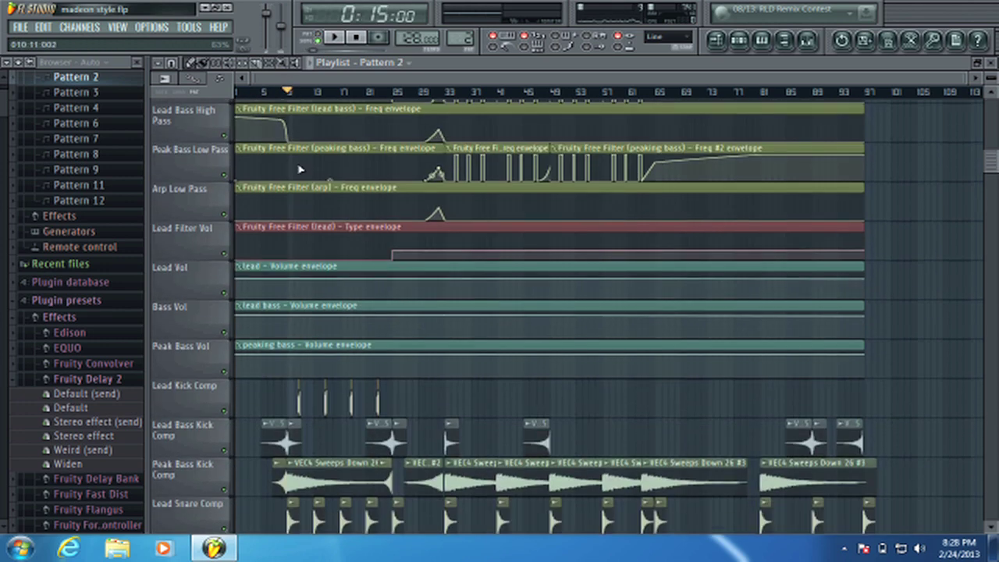
{"action": "left_click", "coordinate": [225, 209]}
{"action": "left_click", "coordinate": [225, 248]}
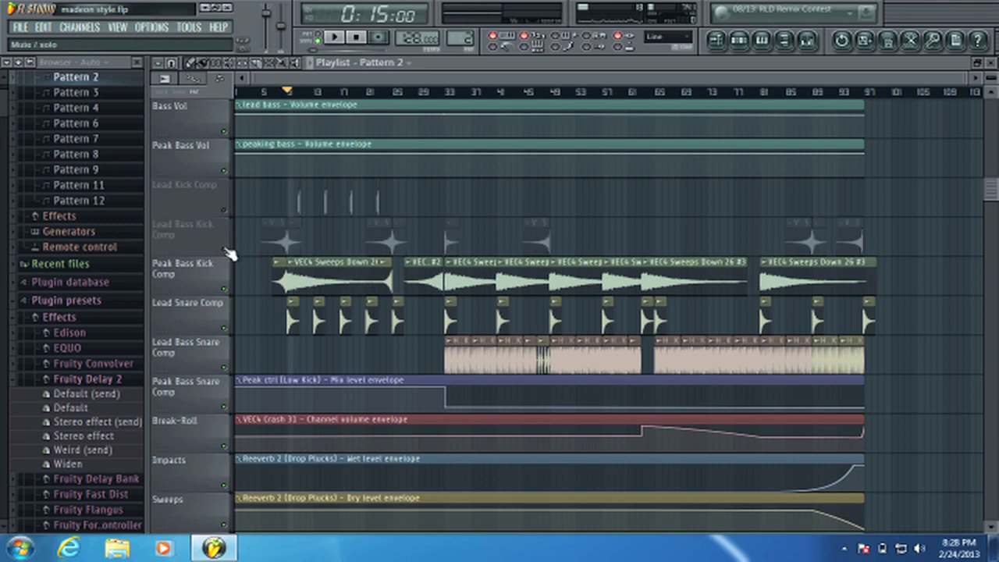
{"action": "left_click", "coordinate": [227, 288]}
{"action": "left_click", "coordinate": [227, 328]}
{"action": "scroll", "coordinate": [304, 304], "scroll_direction": "up", "scroll_amount": 10}
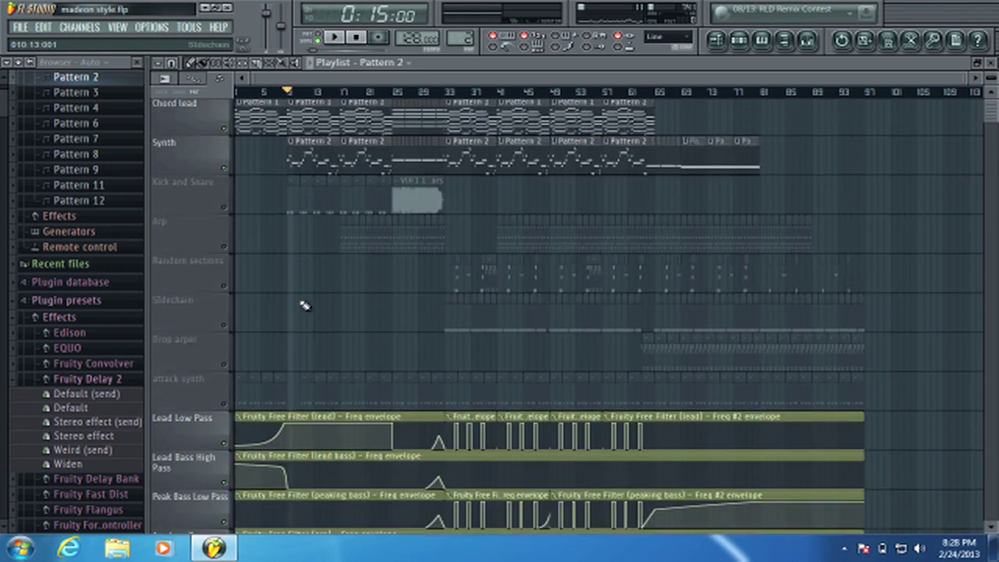
Step: Play the song's Chord lead and Synth tracks together from bar 9 for several bars and stop playback
{"action": "key", "text": "space"}
{"action": "scroll", "coordinate": [305, 96], "scroll_direction": "up", "scroll_amount": 5}
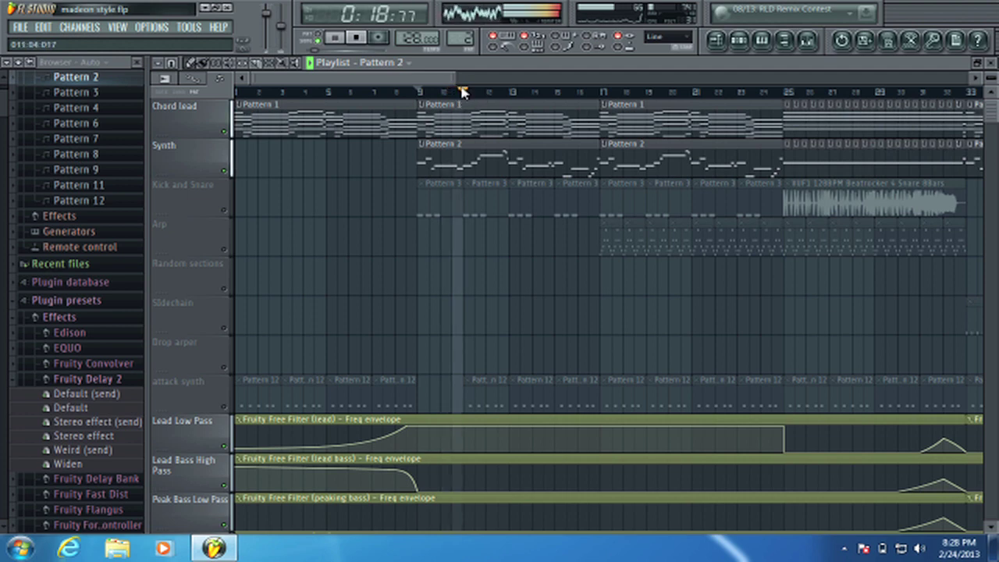
{"action": "mouse_move", "coordinate": [425, 78]}
{"action": "left_mouse_down"}
{"action": "mouse_move", "coordinate": [457, 78]}
{"action": "mouse_move", "coordinate": [444, 78]}
{"action": "left_mouse_up"}
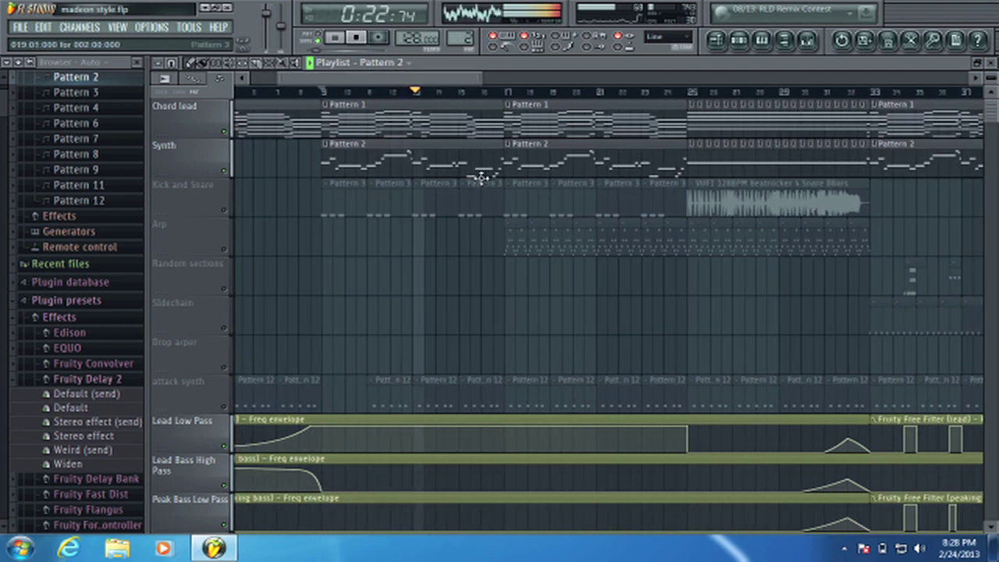
{"action": "scroll", "coordinate": [484, 182], "scroll_direction": "down", "scroll_amount": 5}
{"action": "scroll", "coordinate": [434, 308], "scroll_direction": "down", "scroll_amount": 5}
{"action": "scroll", "coordinate": [424, 270], "scroll_direction": "up", "scroll_amount": 10}
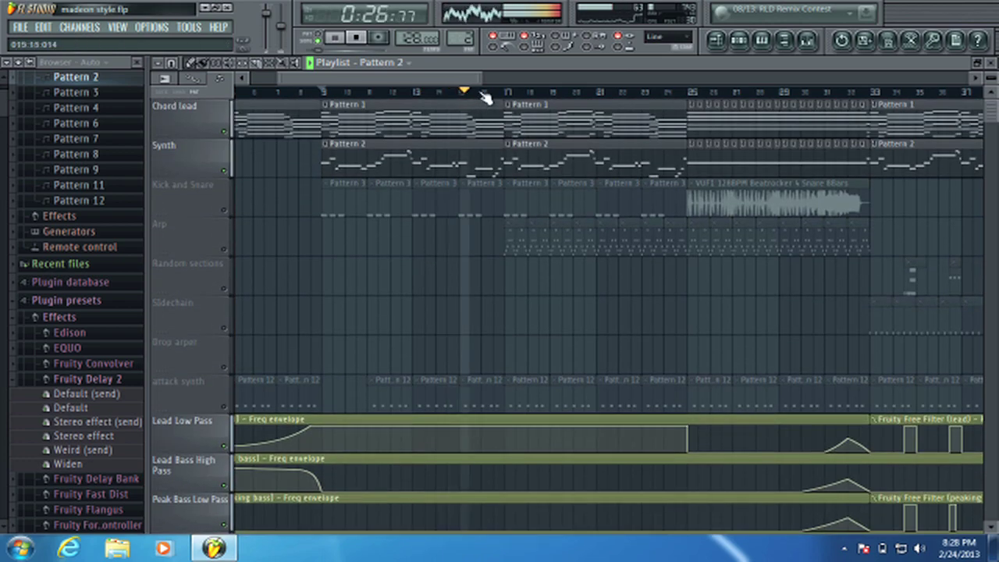
{"action": "scroll", "coordinate": [484, 97], "scroll_direction": "up", "scroll_amount": 3}
{"action": "scroll", "coordinate": [482, 99], "scroll_direction": "down", "scroll_amount": 3}
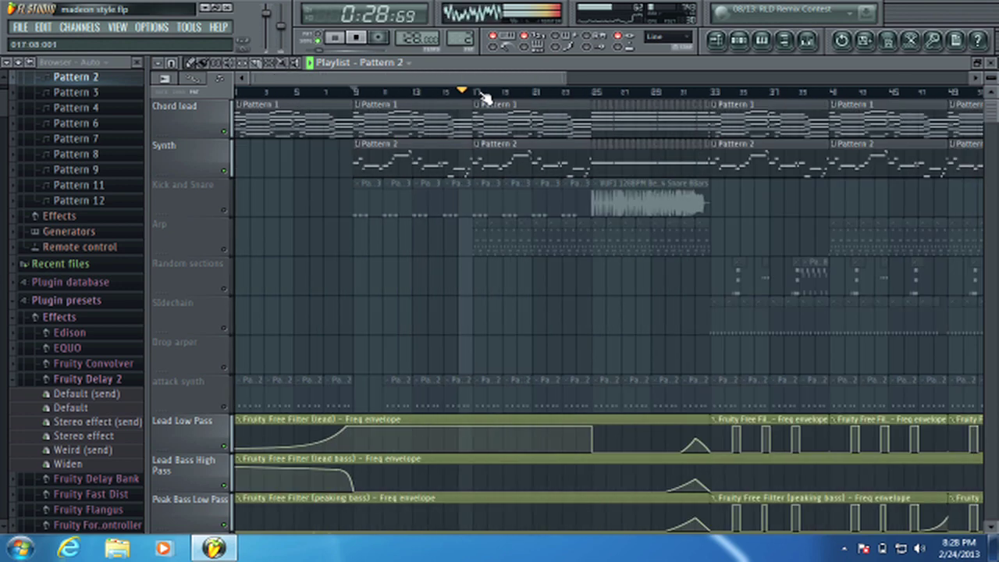
{"action": "key", "text": "space"}
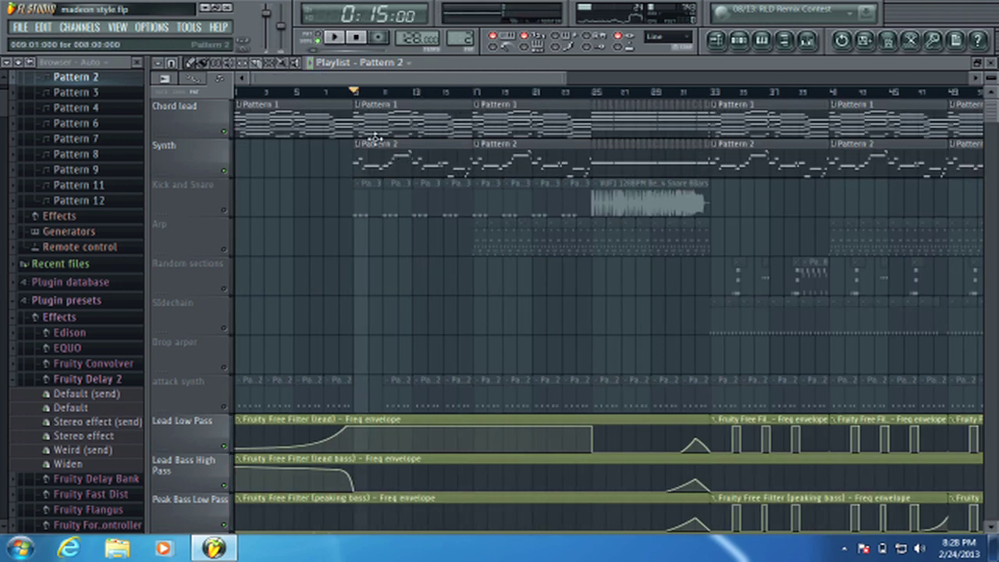
Step: Examine the playlist around bar 9, where the Pattern 2 melody joins the Pattern 1 chords
{"action": "scroll", "coordinate": [364, 89], "scroll_direction": "up", "scroll_amount": 3}
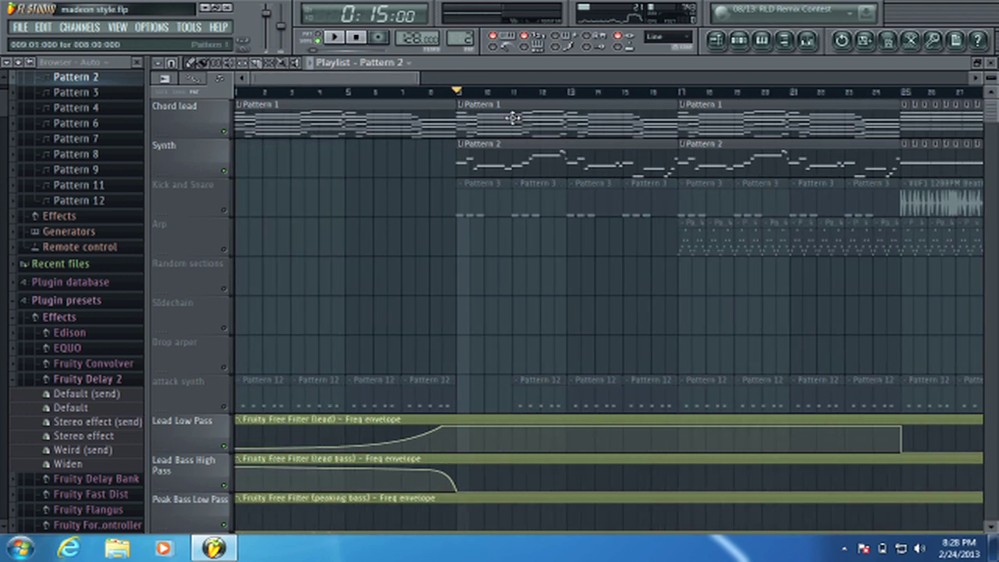
{"action": "left_click_drag", "start_coordinate": [427, 86], "coordinate": [446, 178]}
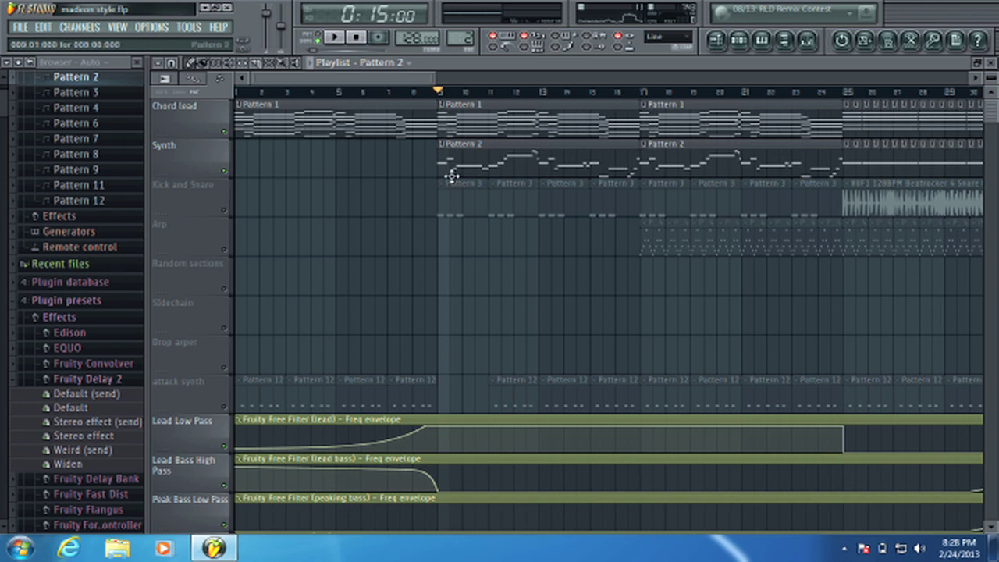
{"action": "scroll", "coordinate": [453, 86], "scroll_direction": "up", "scroll_amount": 2}
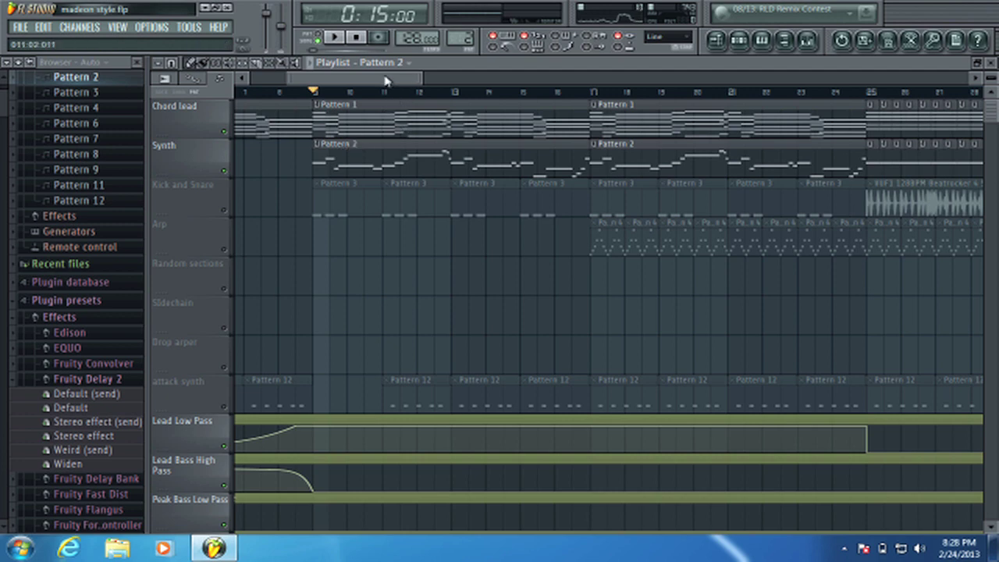
{"action": "left_click_drag", "start_coordinate": [398, 78], "coordinate": [435, 78]}
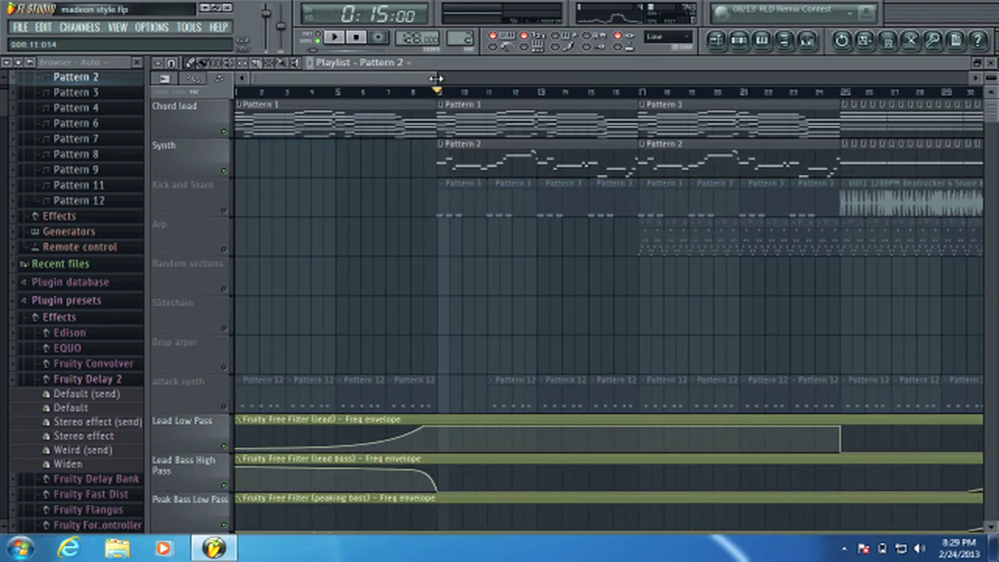
{"action": "scroll", "coordinate": [439, 90], "scroll_direction": "down", "scroll_amount": 5}
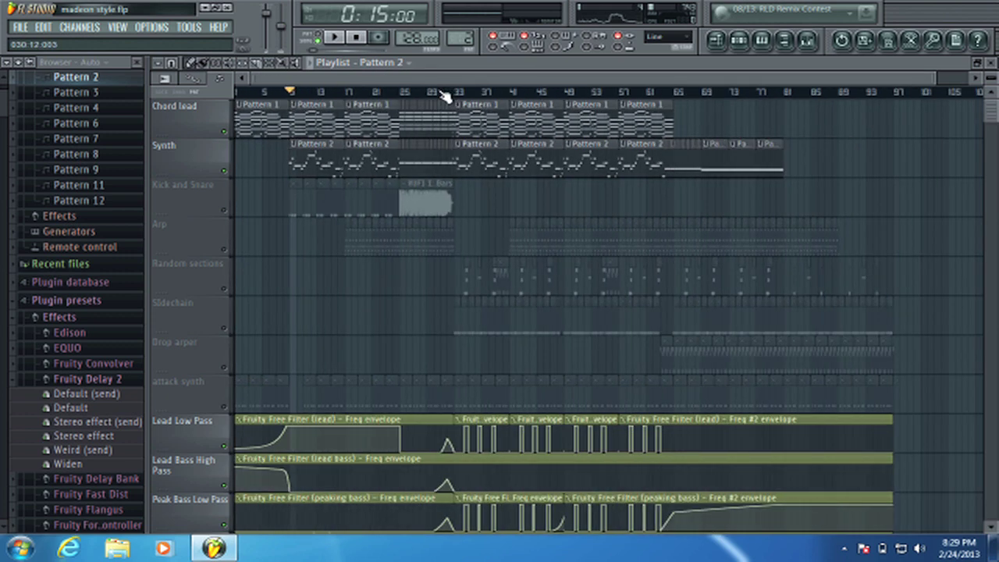
{"action": "left_click_drag", "start_coordinate": [441, 82], "coordinate": [351, 94]}
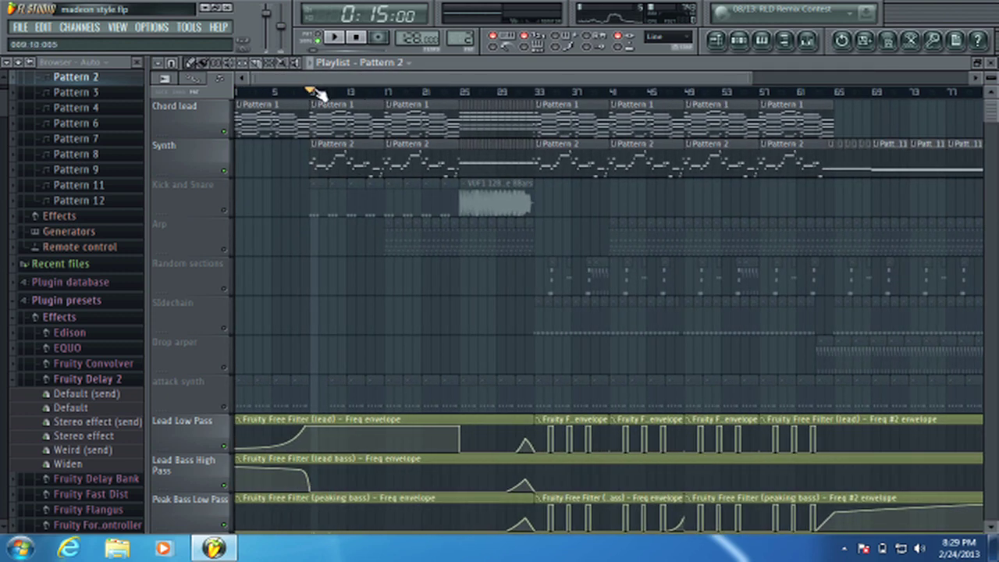
{"action": "scroll", "coordinate": [316, 91], "scroll_direction": "up", "scroll_amount": 4}
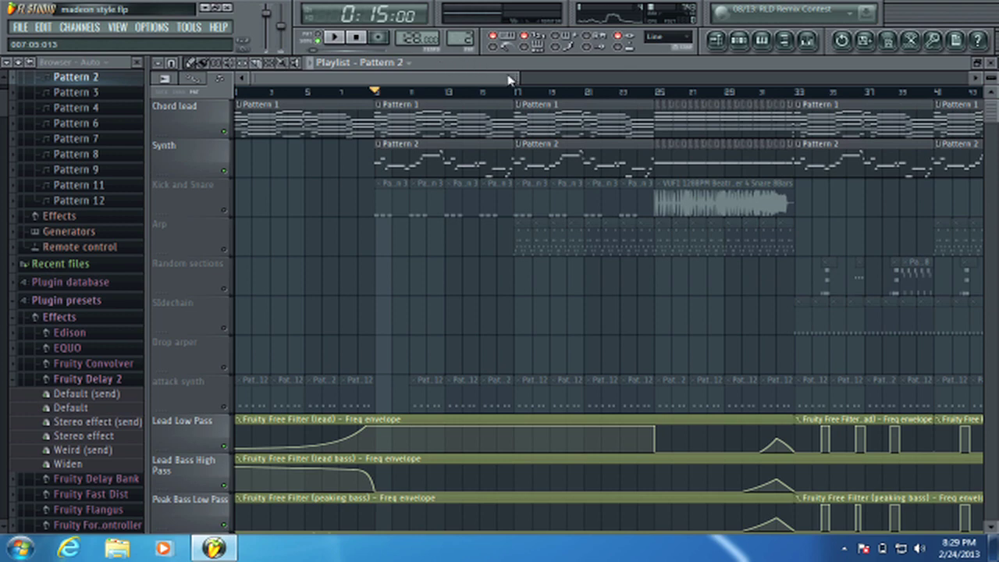
{"action": "left_click_drag", "start_coordinate": [509, 79], "coordinate": [459, 78]}
Step: Check the project info for the start date and working time, and close the settings
{"action": "left_click", "coordinate": [151, 27]}
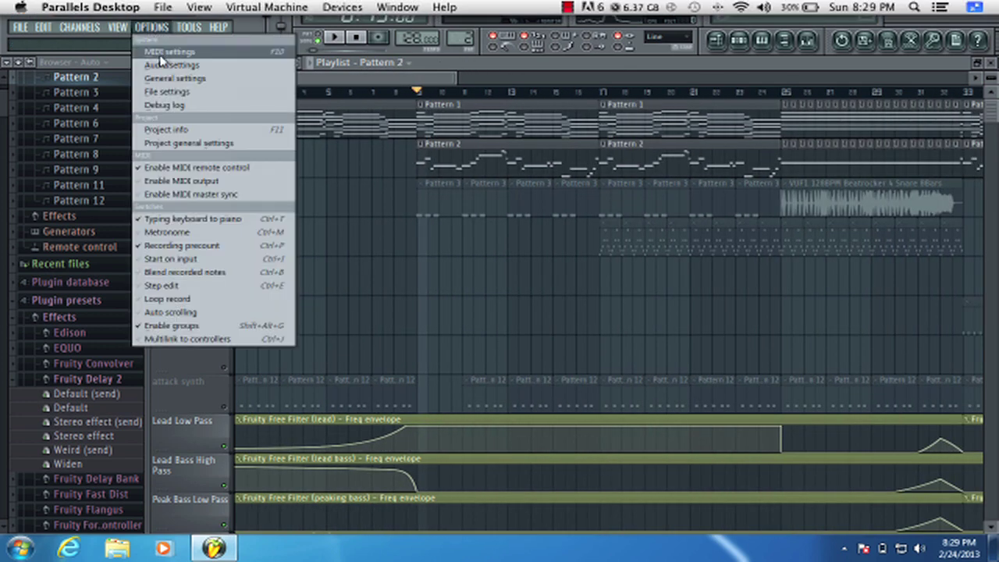
{"action": "left_click", "coordinate": [164, 105]}
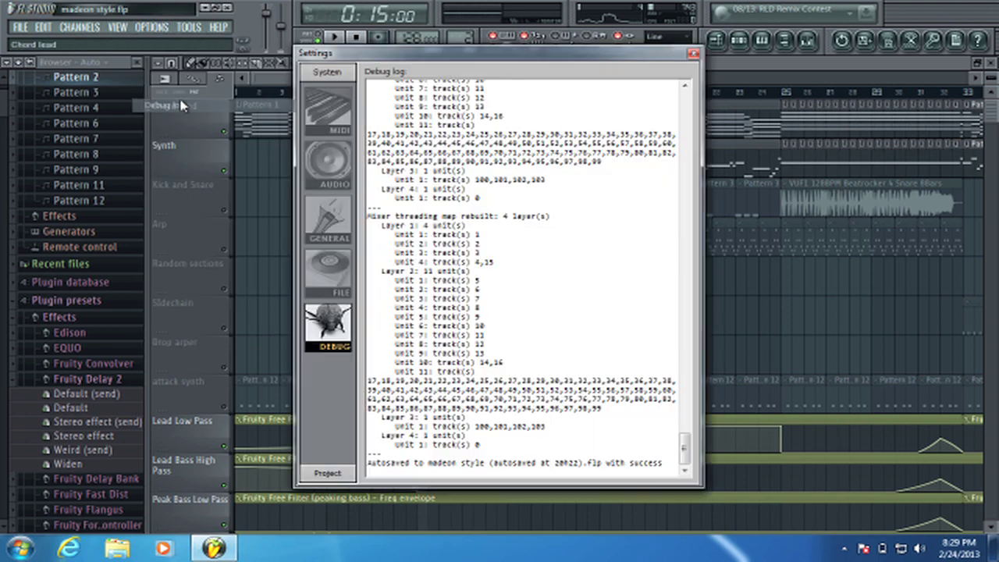
{"action": "left_click", "coordinate": [328, 473]}
{"action": "left_click", "coordinate": [342, 145]}
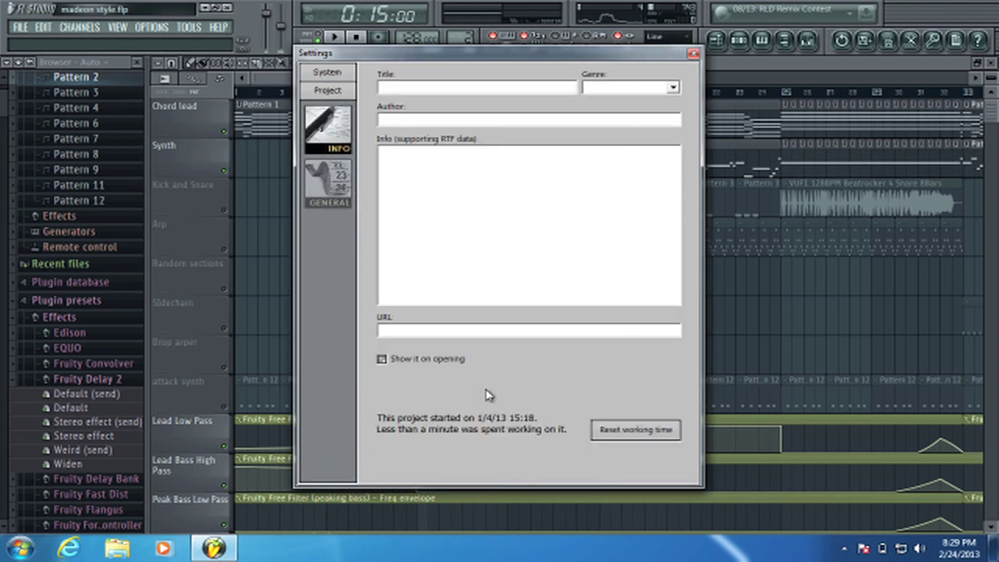
{"action": "left_click", "coordinate": [694, 53]}
Step: Look over the full playlist arrangement, from the pattern tracks to the automation and sample tracks beneath them
{"action": "scroll", "coordinate": [440, 100], "scroll_direction": "down", "scroll_amount": 3}
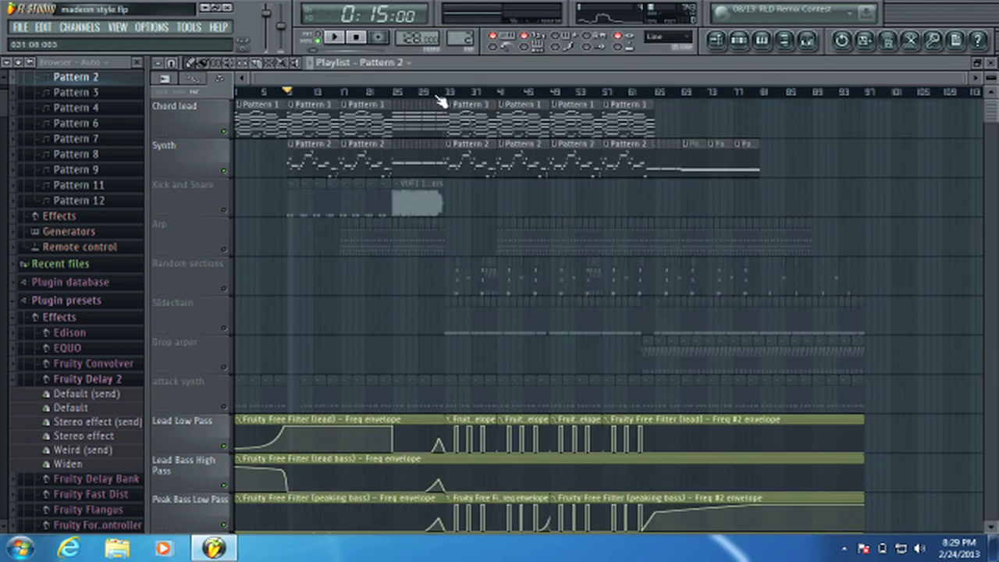
{"action": "scroll", "coordinate": [352, 244], "scroll_direction": "down", "scroll_amount": 3}
{"action": "scroll", "coordinate": [354, 241], "scroll_direction": "up", "scroll_amount": 3}
{"action": "scroll", "coordinate": [354, 241], "scroll_direction": "up", "scroll_amount": 1}
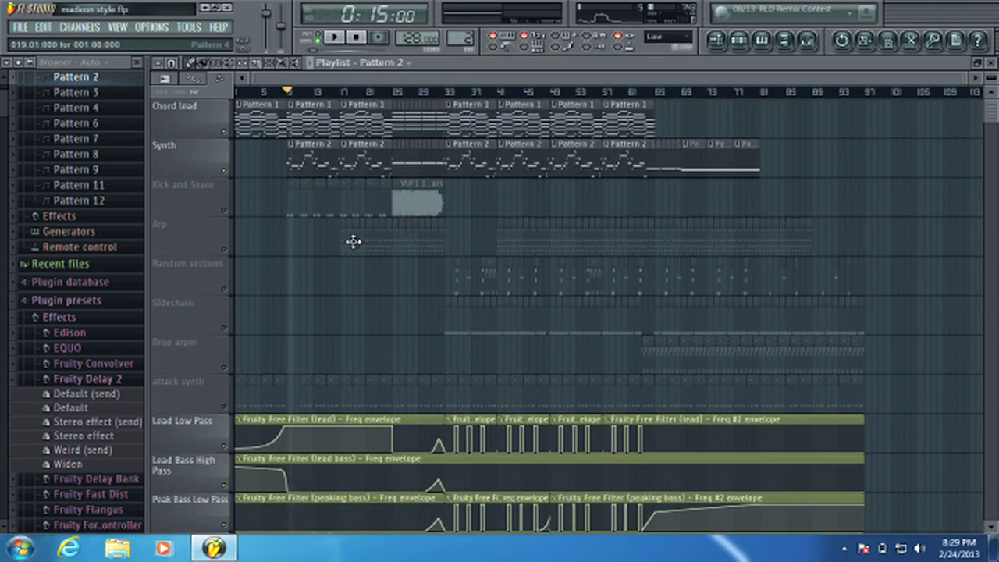
{"action": "scroll", "coordinate": [312, 94], "scroll_direction": "up", "scroll_amount": 3}
{"action": "left_click_drag", "start_coordinate": [329, 81], "coordinate": [277, 81]}
{"action": "scroll", "coordinate": [383, 78], "scroll_direction": "down", "scroll_amount": 3}
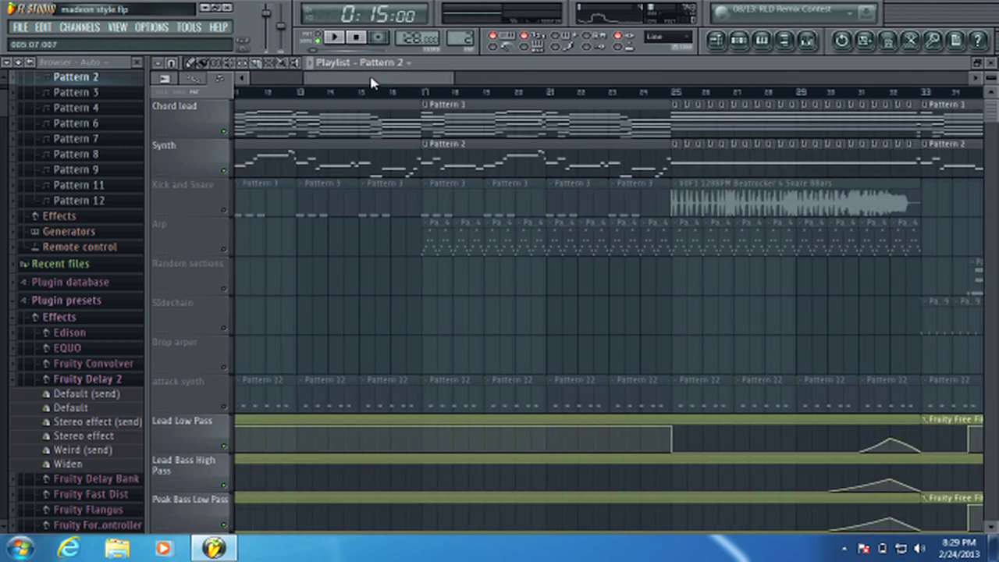
{"action": "scroll", "coordinate": [416, 98], "scroll_direction": "down", "scroll_amount": 2}
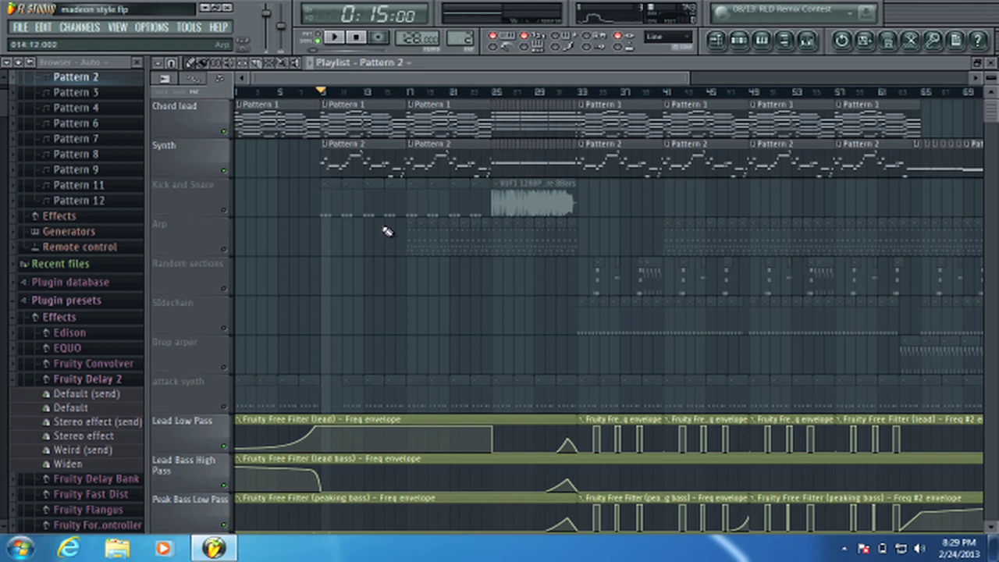
{"action": "scroll", "coordinate": [383, 231], "scroll_direction": "down", "scroll_amount": 12}
{"action": "scroll", "coordinate": [382, 232], "scroll_direction": "up", "scroll_amount": 12}
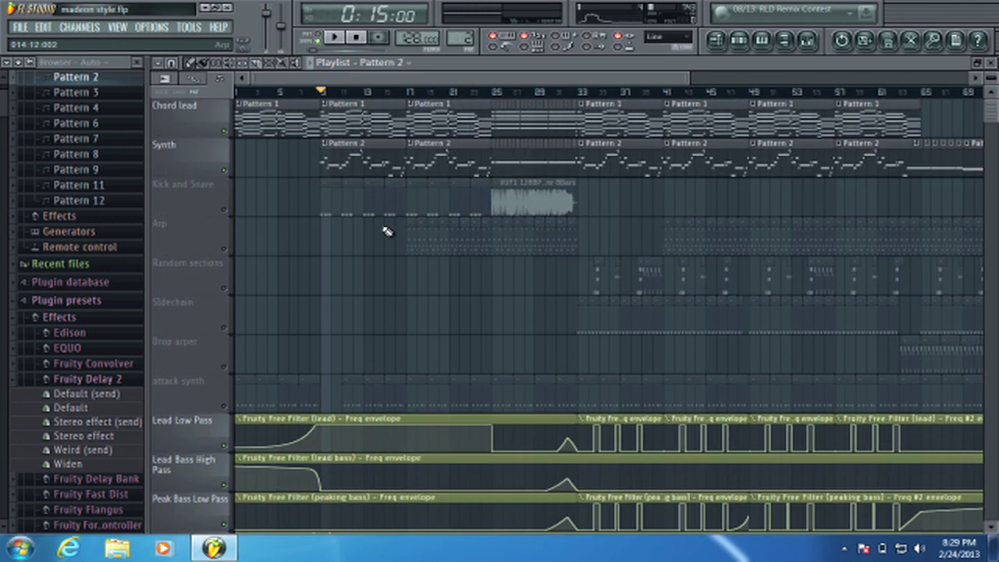
{"action": "scroll", "coordinate": [324, 95], "scroll_direction": "up", "scroll_amount": 3}
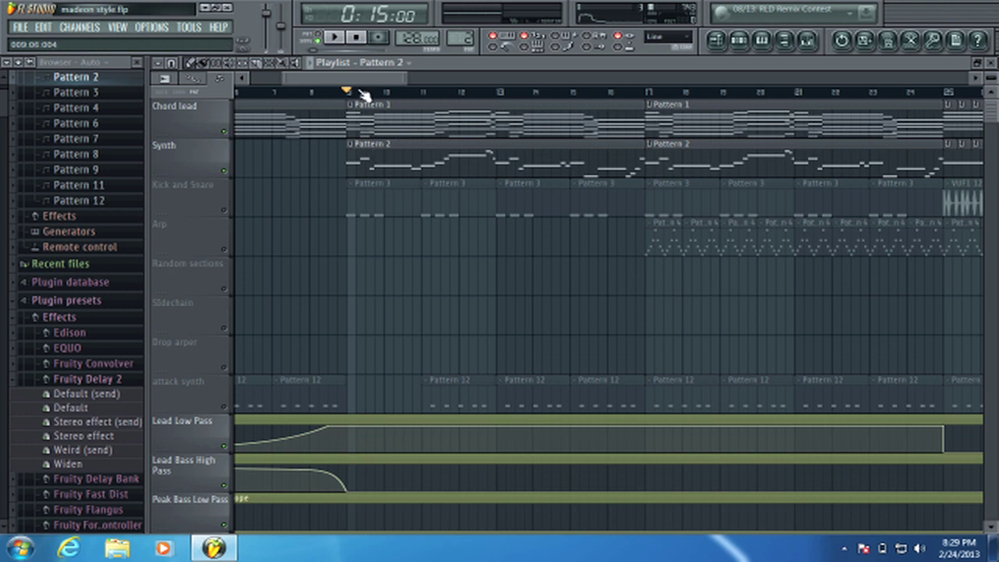
{"action": "scroll", "coordinate": [363, 93], "scroll_direction": "up", "scroll_amount": 2}
{"action": "scroll", "coordinate": [364, 94], "scroll_direction": "down", "scroll_amount": 3}
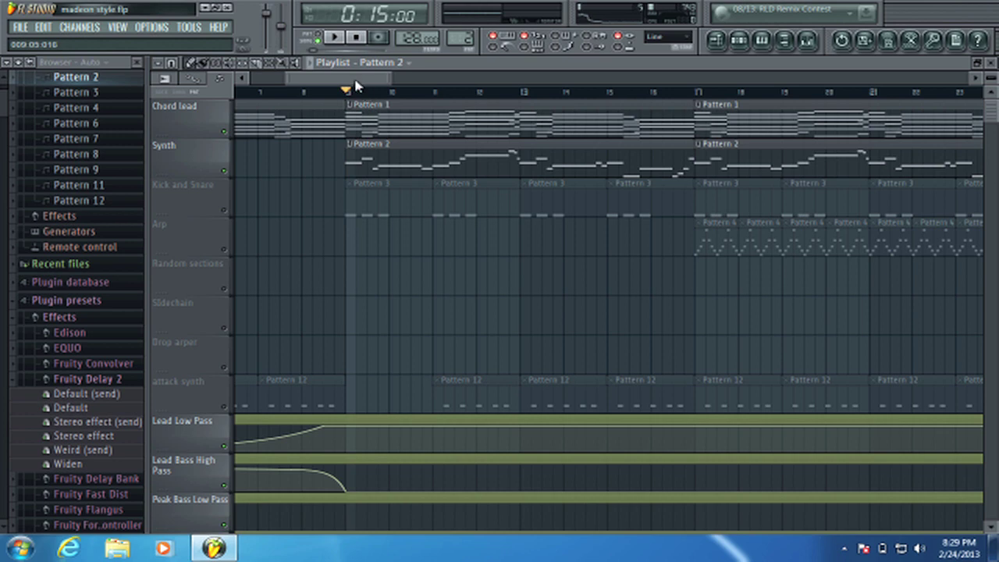
{"action": "scroll", "coordinate": [363, 93], "scroll_direction": "down", "scroll_amount": 4}
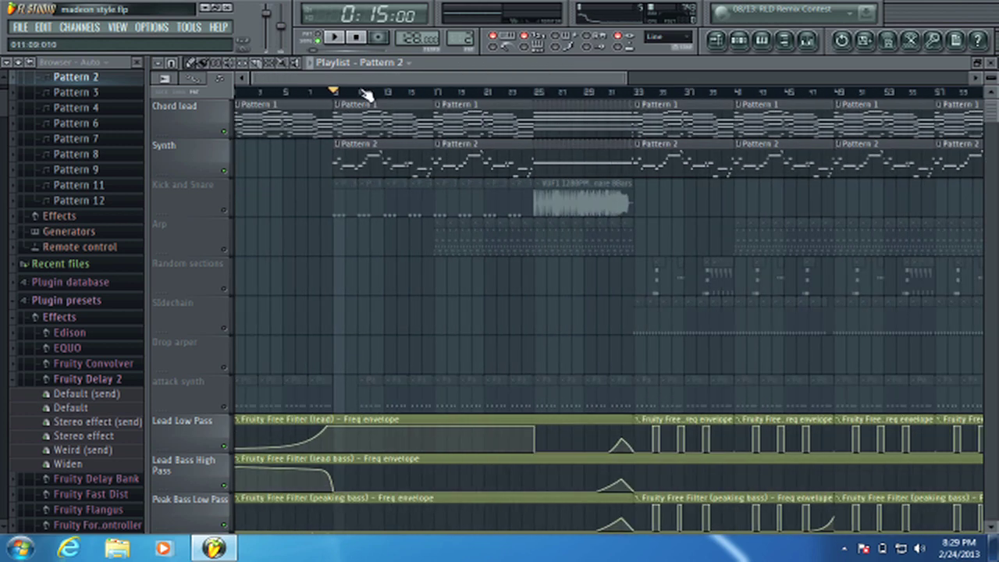
{"action": "scroll", "coordinate": [406, 102], "scroll_direction": "down", "scroll_amount": 2}
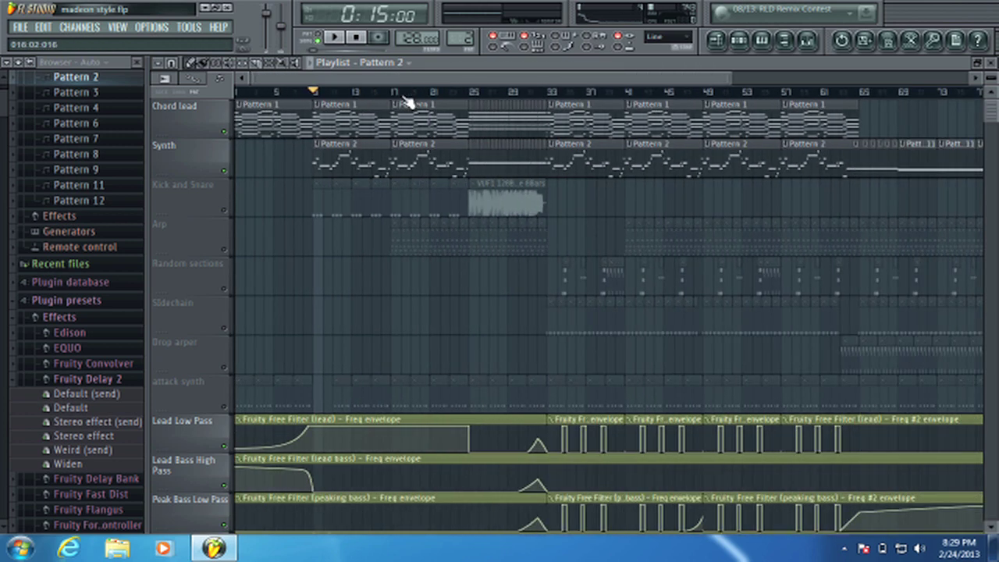
{"action": "scroll", "coordinate": [406, 102], "scroll_direction": "down", "scroll_amount": 2}
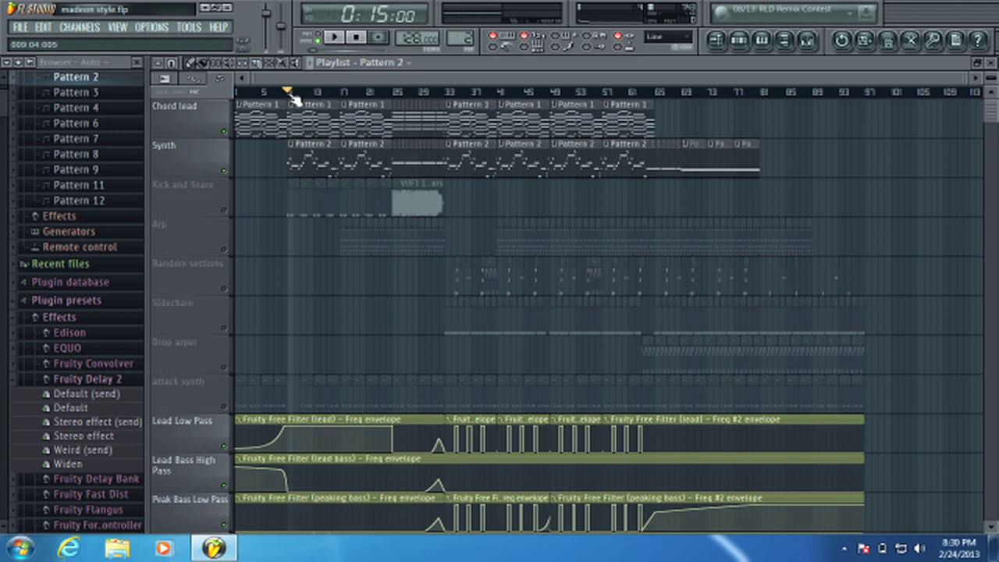
{"action": "scroll", "coordinate": [290, 98], "scroll_direction": "up", "scroll_amount": 3}
{"action": "scroll", "coordinate": [332, 83], "scroll_direction": "left", "scroll_amount": 2}
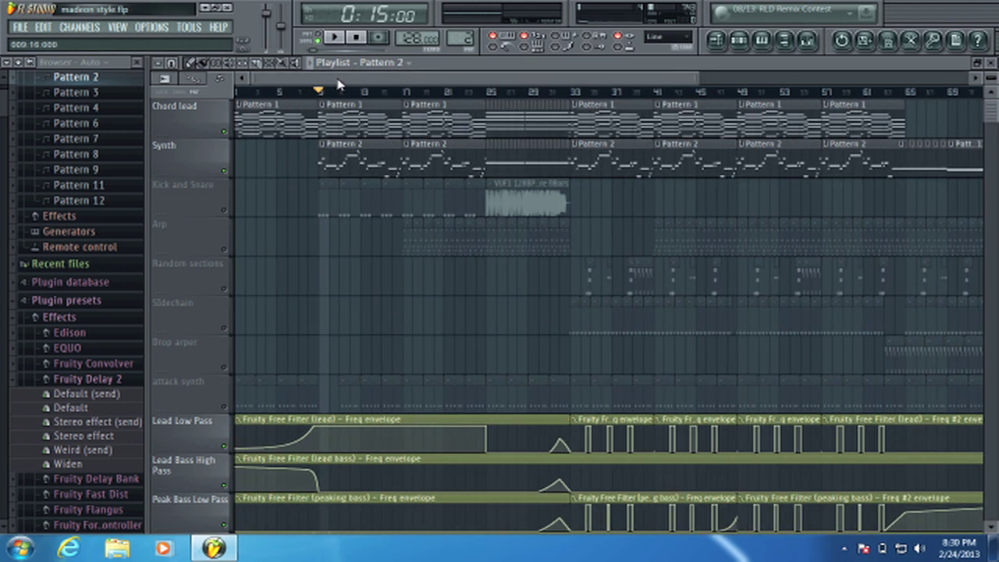
{"action": "left_click_drag", "start_coordinate": [697, 83], "coordinate": [467, 95]}
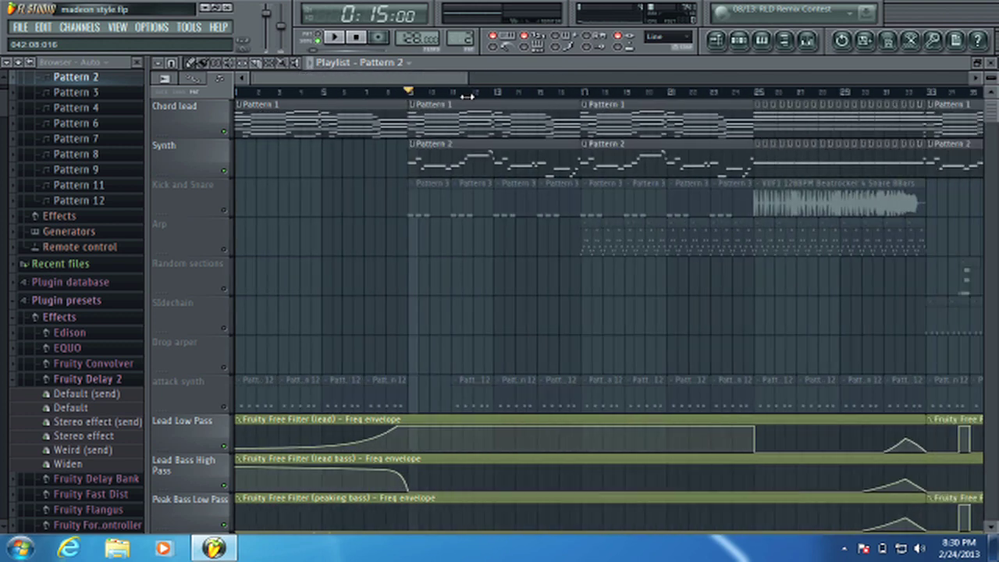